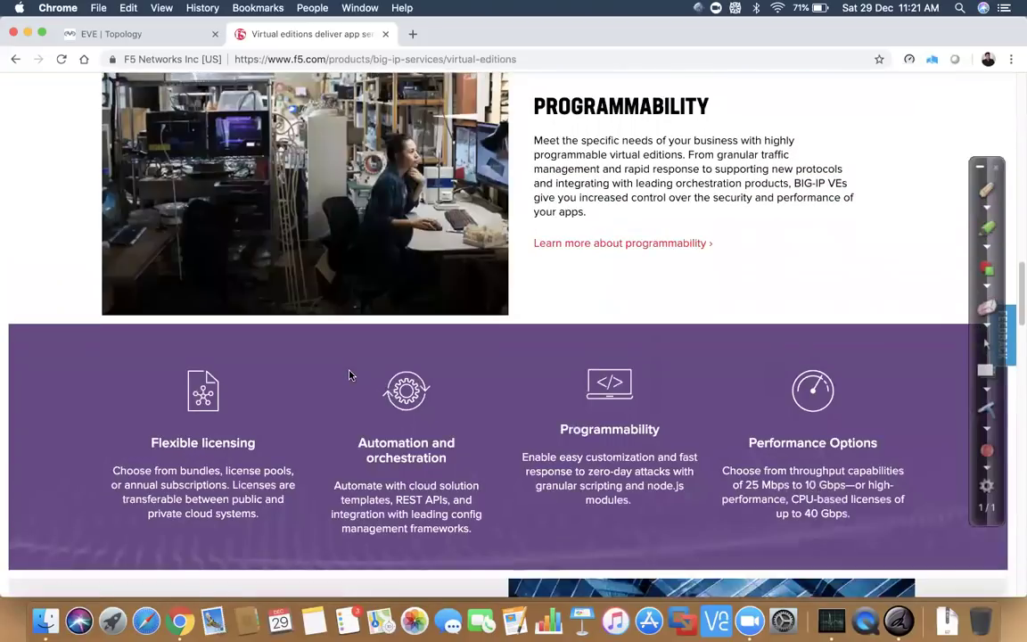
Search Google for 'f5 trial license' to find the F5 Product Trials page.
scroll(351, 374, "down", 7)
scroll(352, 373, "down", 10)
scroll(353, 374, "down", 2)
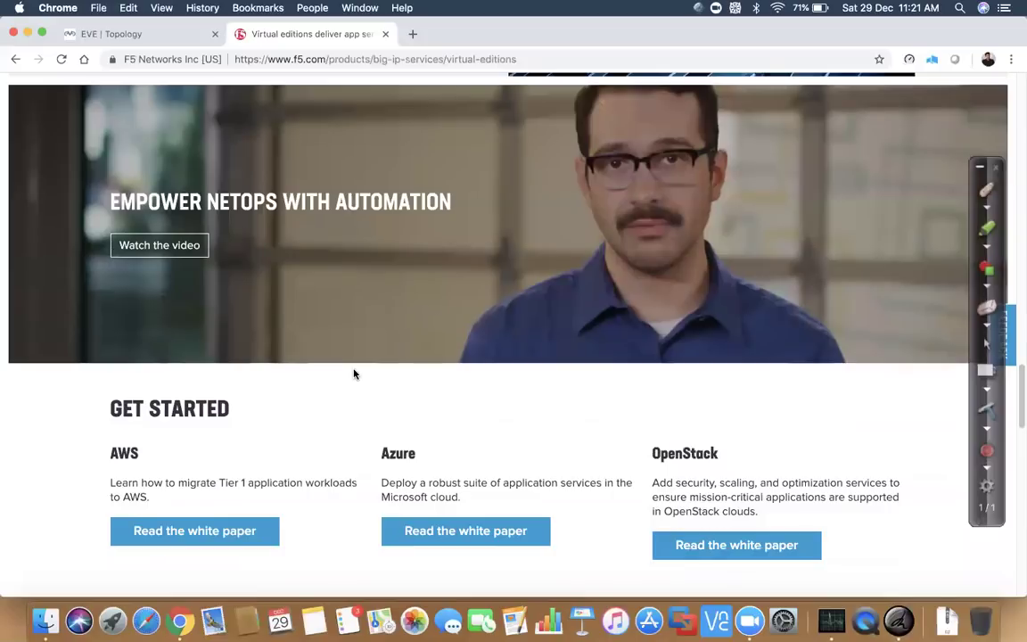
scroll(353, 374, "down", 1)
scroll(353, 373, "down", 14)
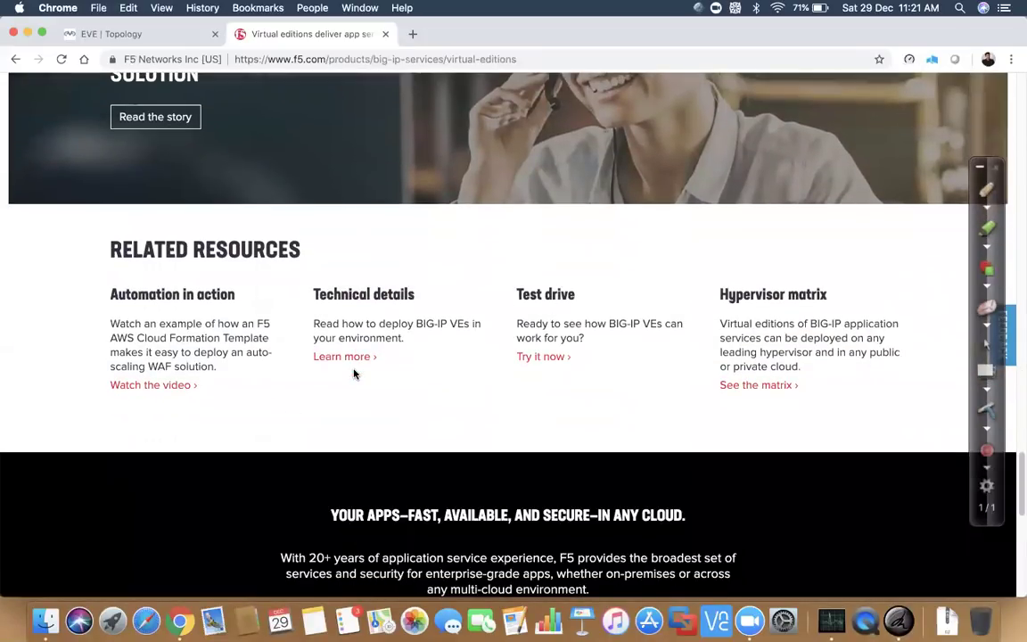
scroll(354, 373, "down", 6)
scroll(355, 362, "up", 20)
mouse_move(432, 89)
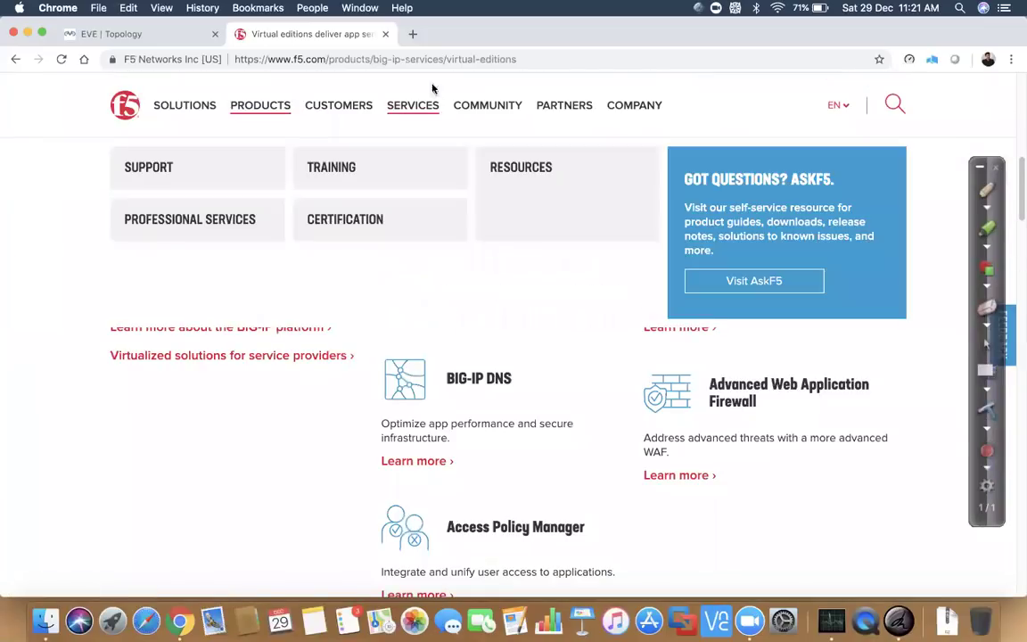
left_click(455, 60)
type("f5")
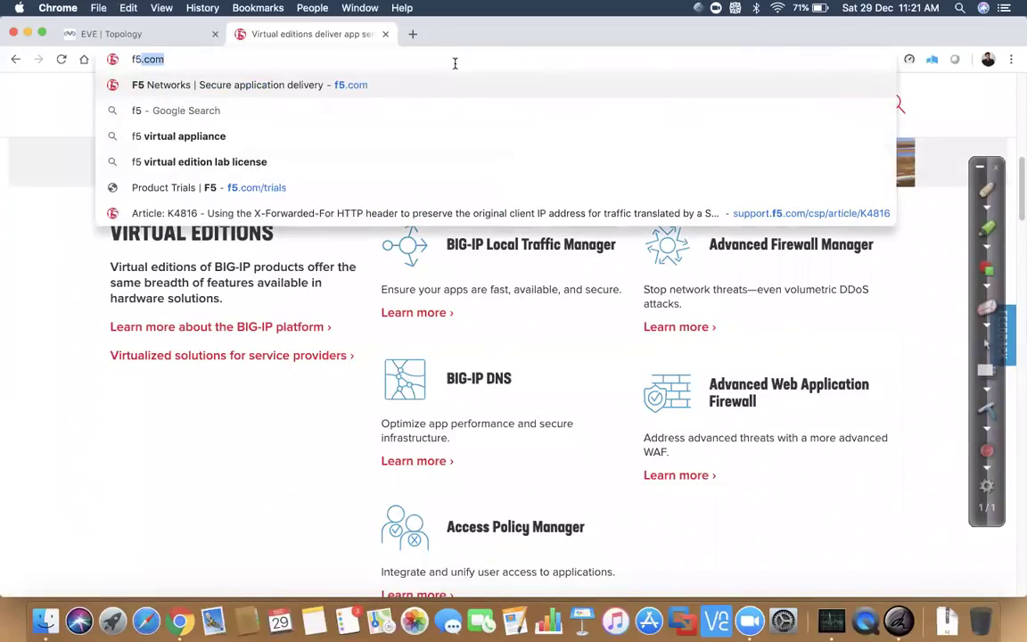
type(" trial license")
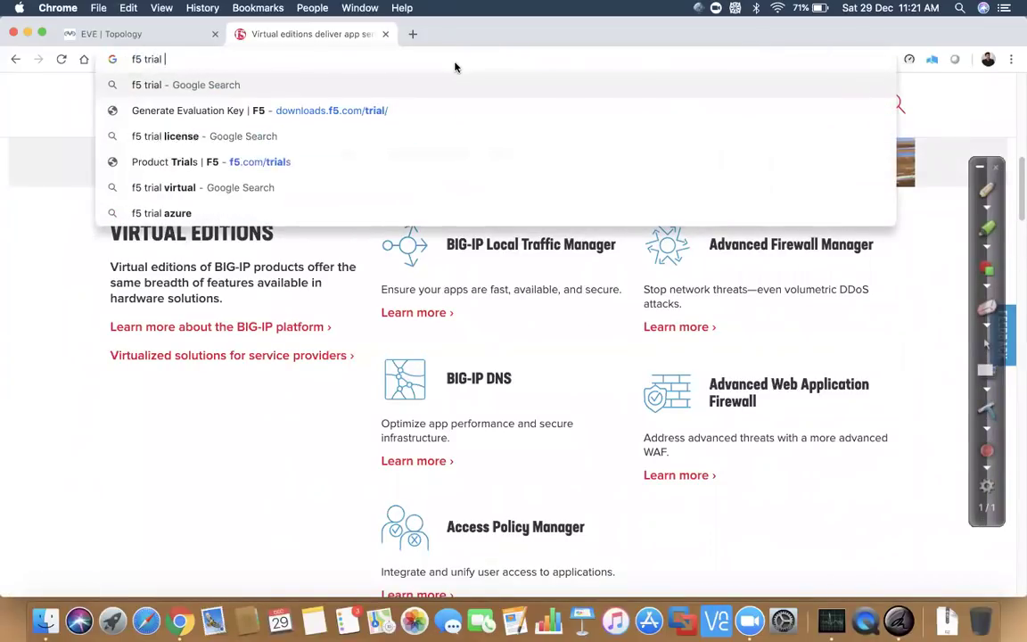
key("Return")
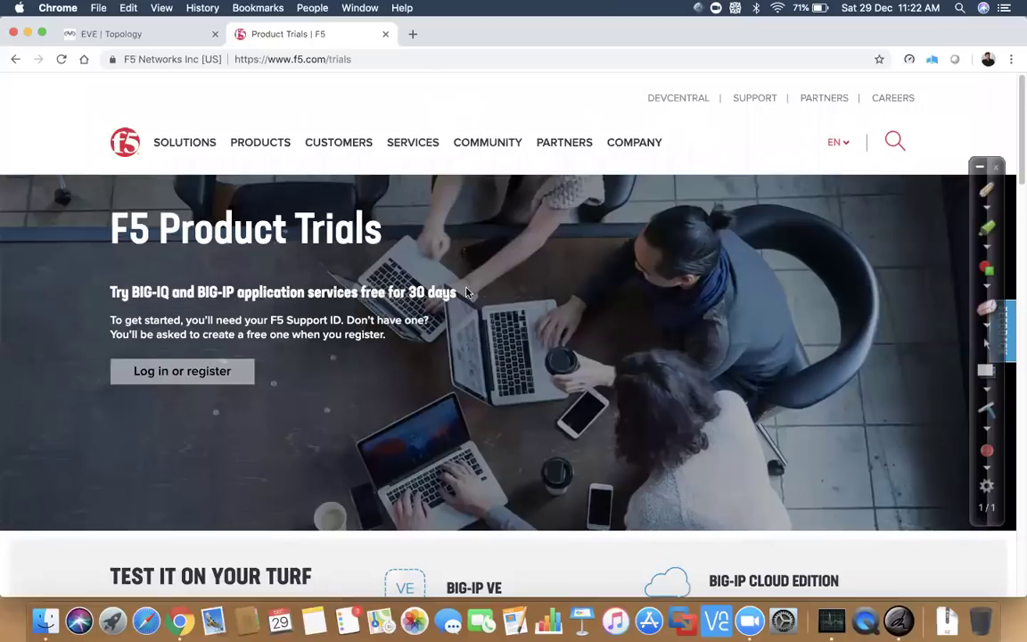
Log in to the F5 account from the Product Trials page with the saved credentials.
scroll(465, 292, "down", 3)
scroll(459, 259, "up", 3)
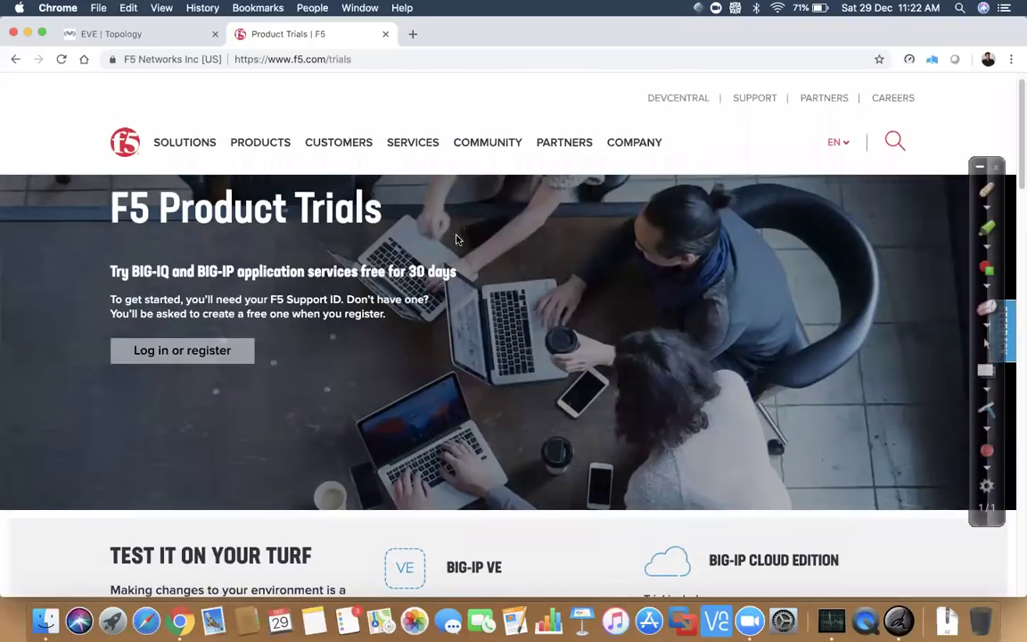
left_click(169, 356)
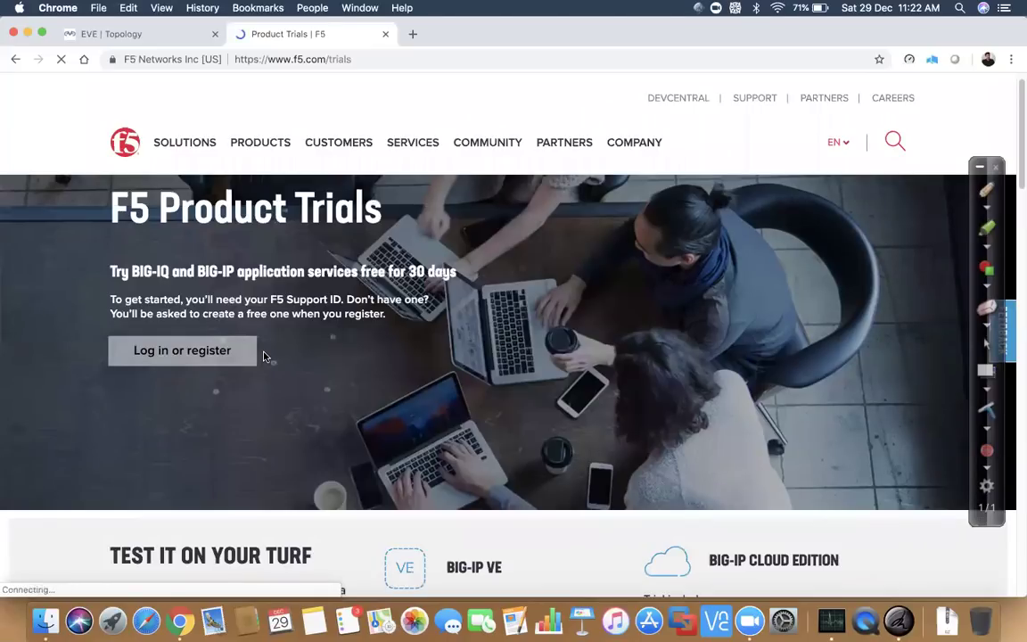
scroll(264, 357, "down", 2)
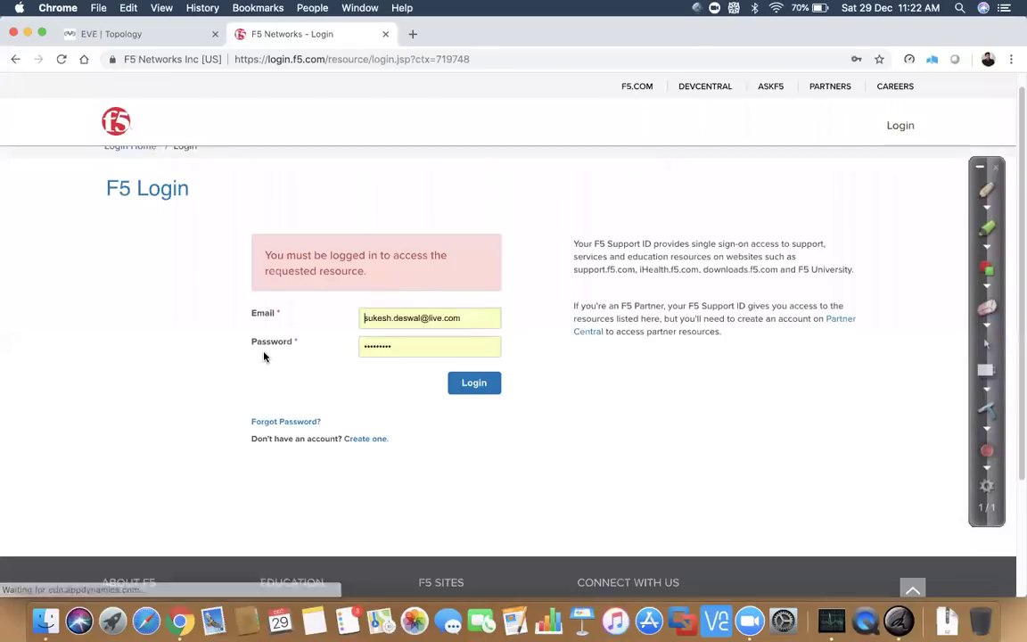
left_click(476, 389)
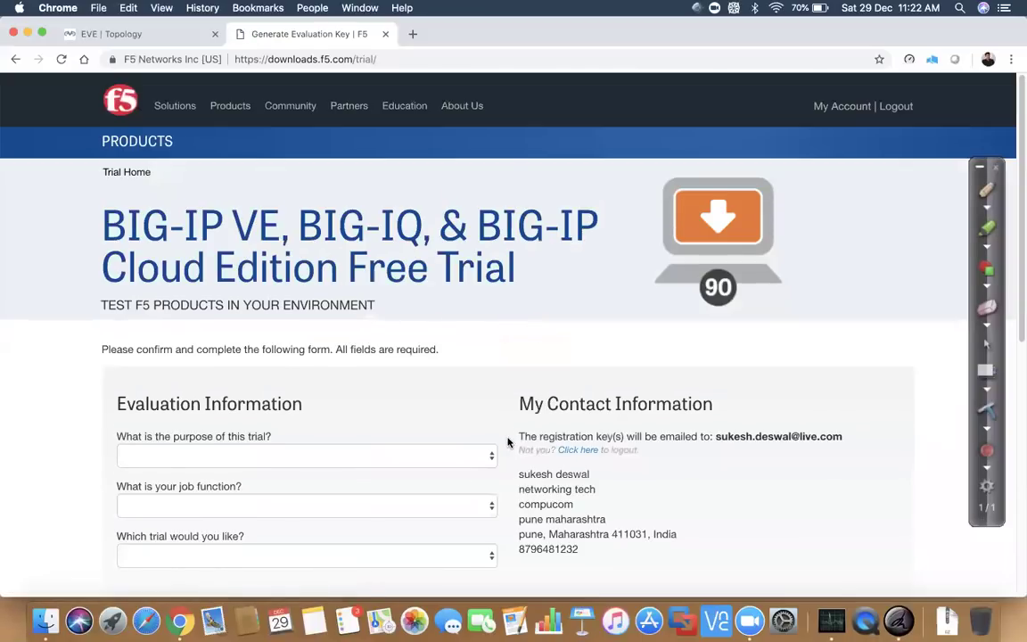
Set the trial purpose to 'Currently evaluating security products' and job function to Security architect/engineer.
scroll(508, 443, "down", 5)
scroll(508, 443, "down", 2)
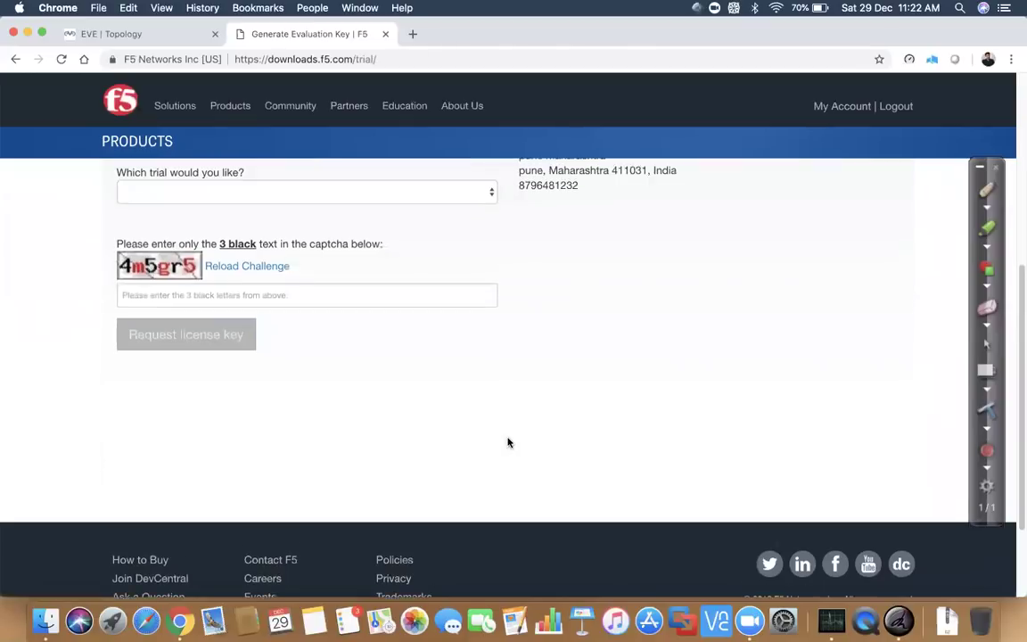
scroll(508, 442, "up", 5)
scroll(508, 442, "down", 2)
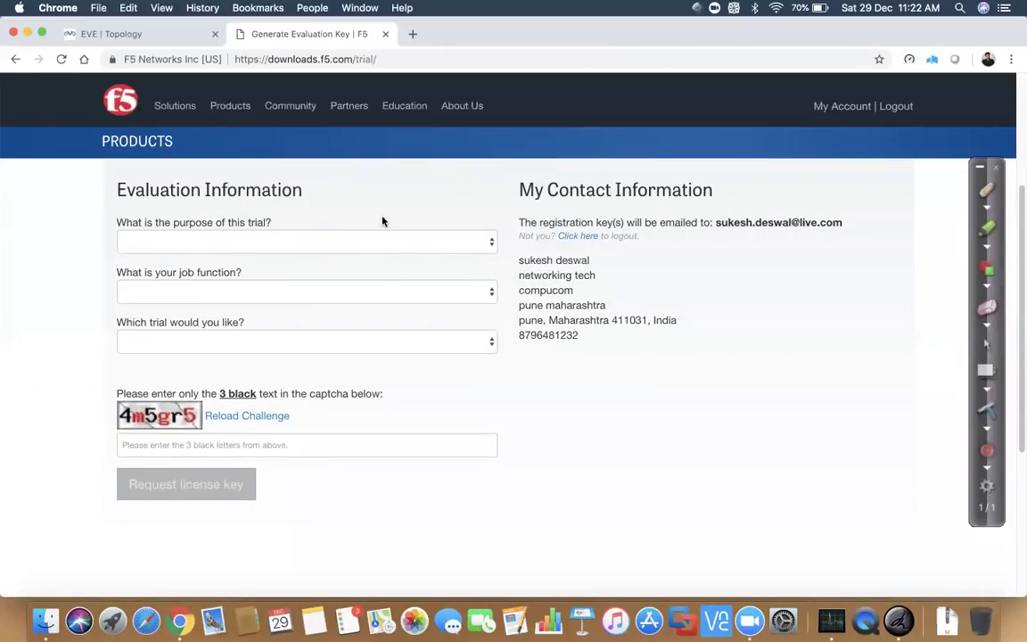
left_click(406, 242)
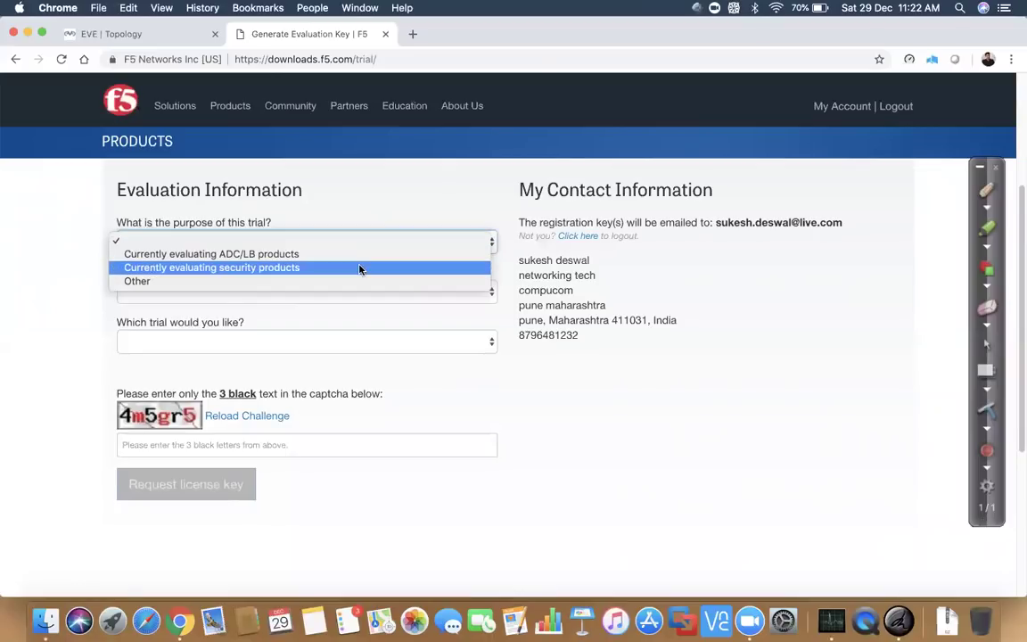
left_click(328, 269)
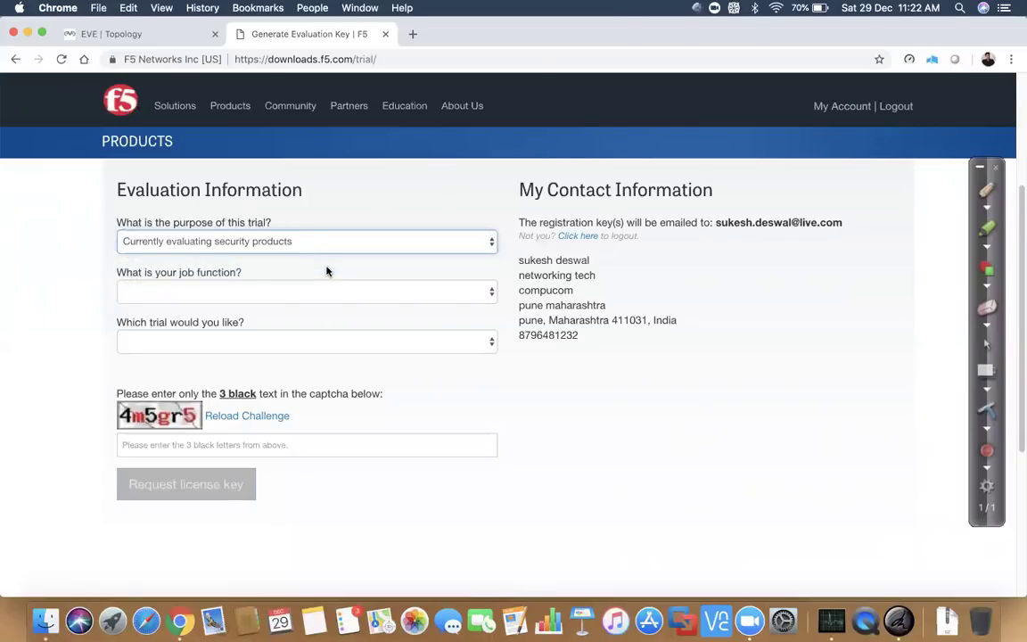
left_click(466, 295)
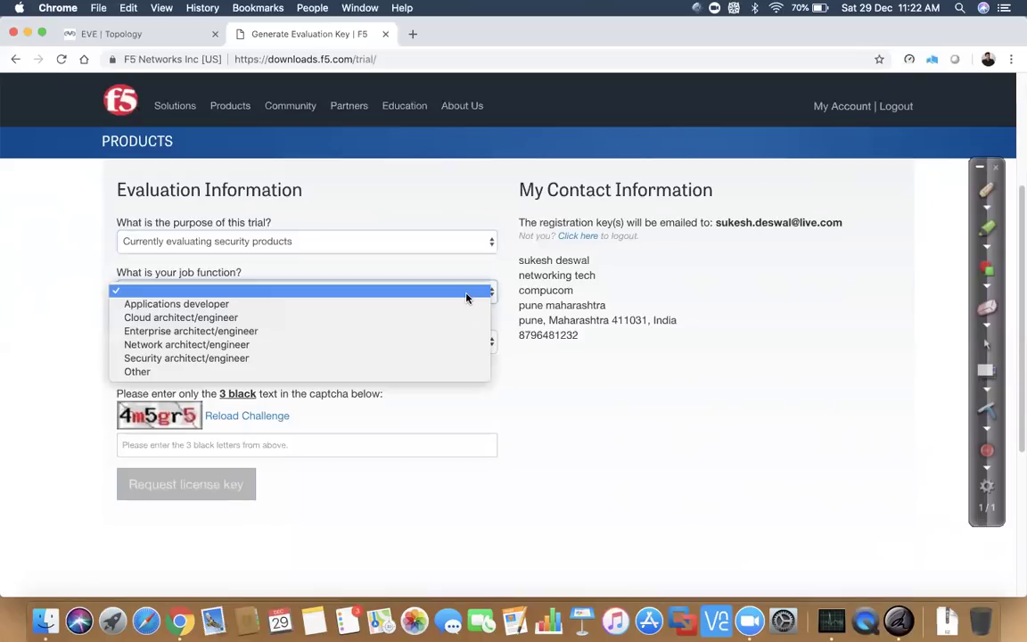
left_click(379, 360)
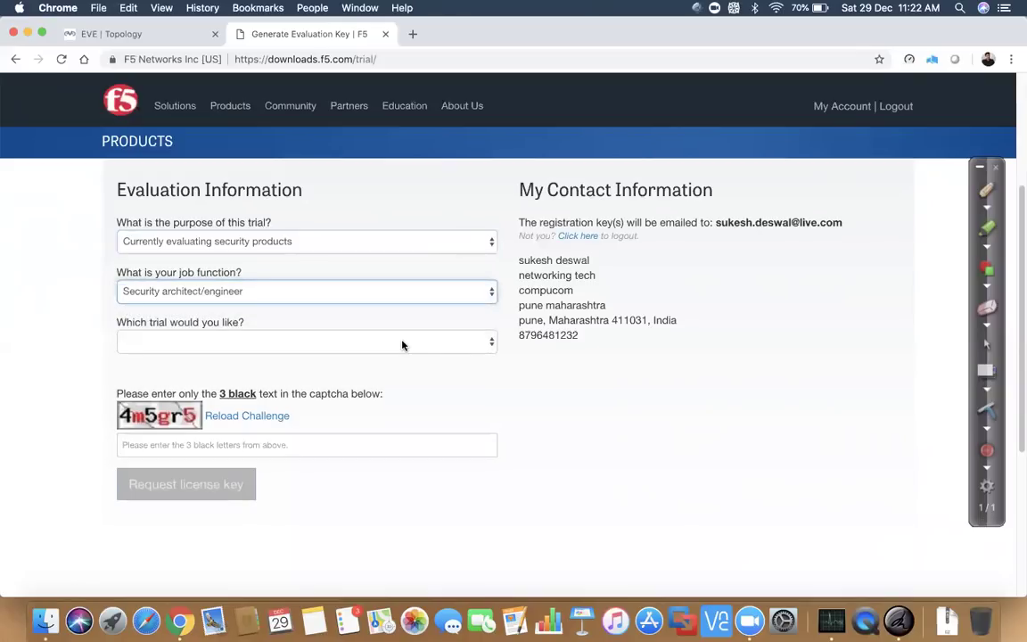
Choose the BIG-IP VE and BIG-IQ trial, request 3 licenses, and begin entering the captcha characters.
left_click(402, 344)
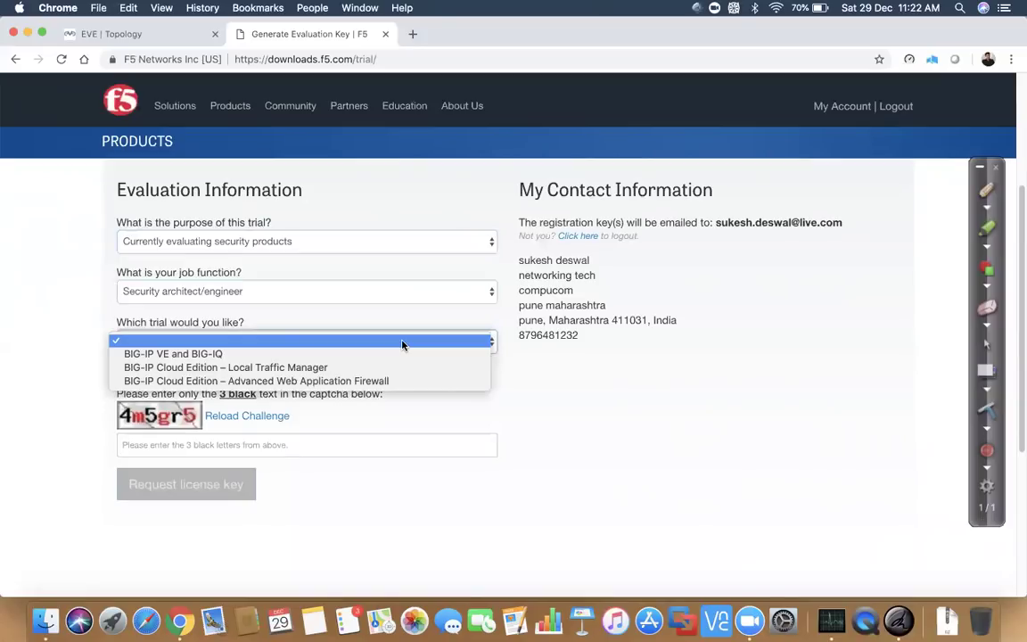
left_click(451, 357)
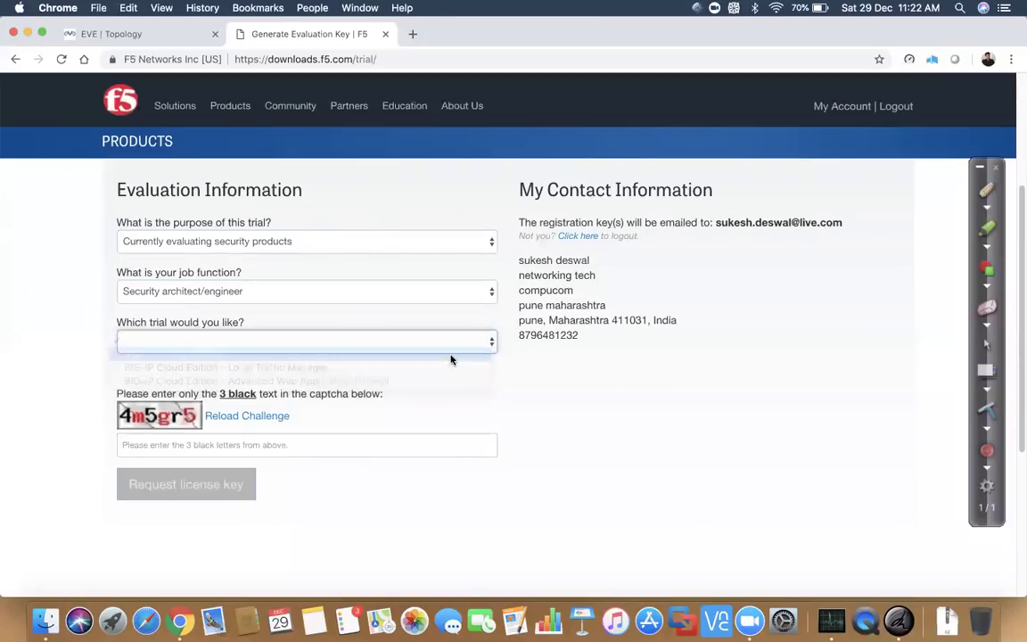
scroll(463, 325, "down", 2)
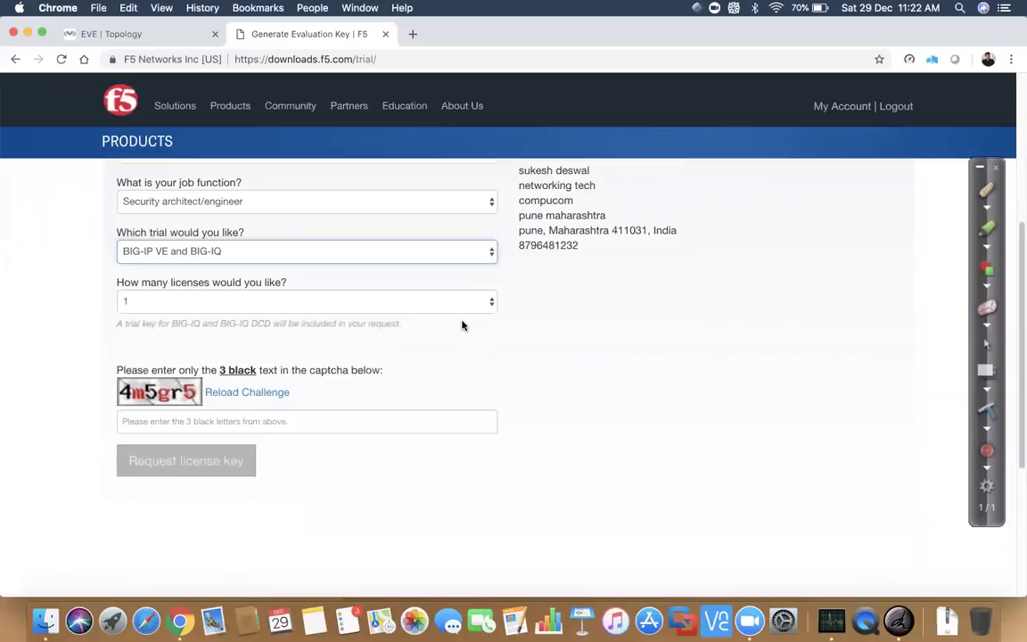
left_click(361, 297)
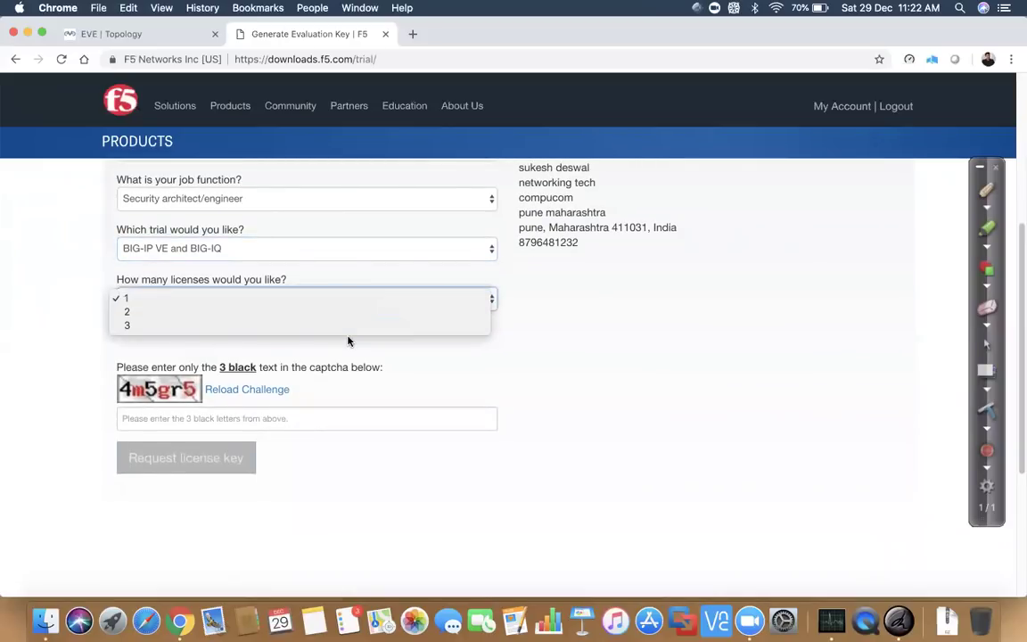
left_click(283, 327)
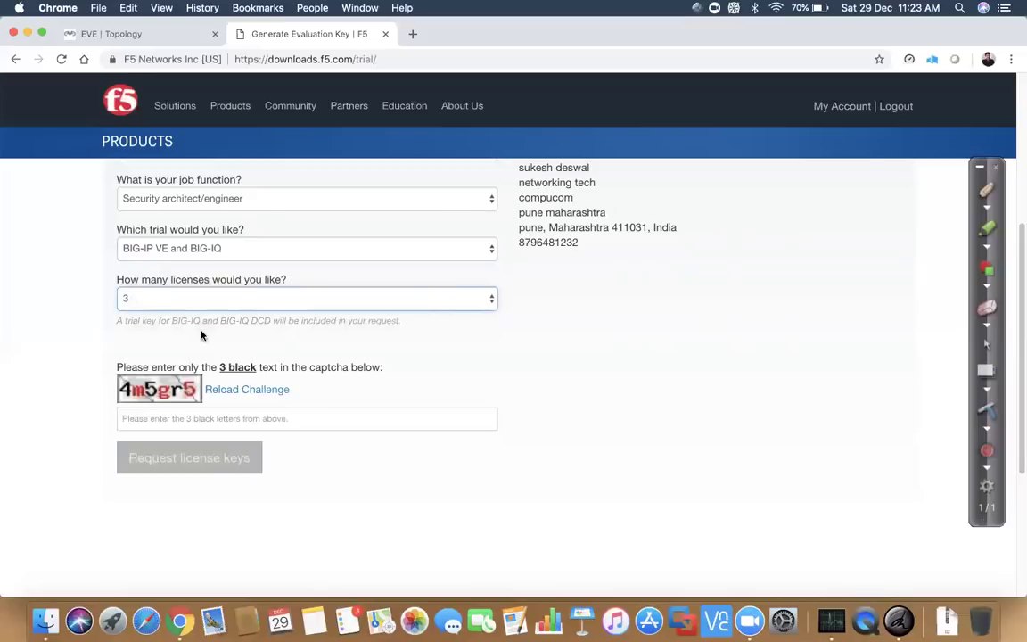
left_click(217, 421)
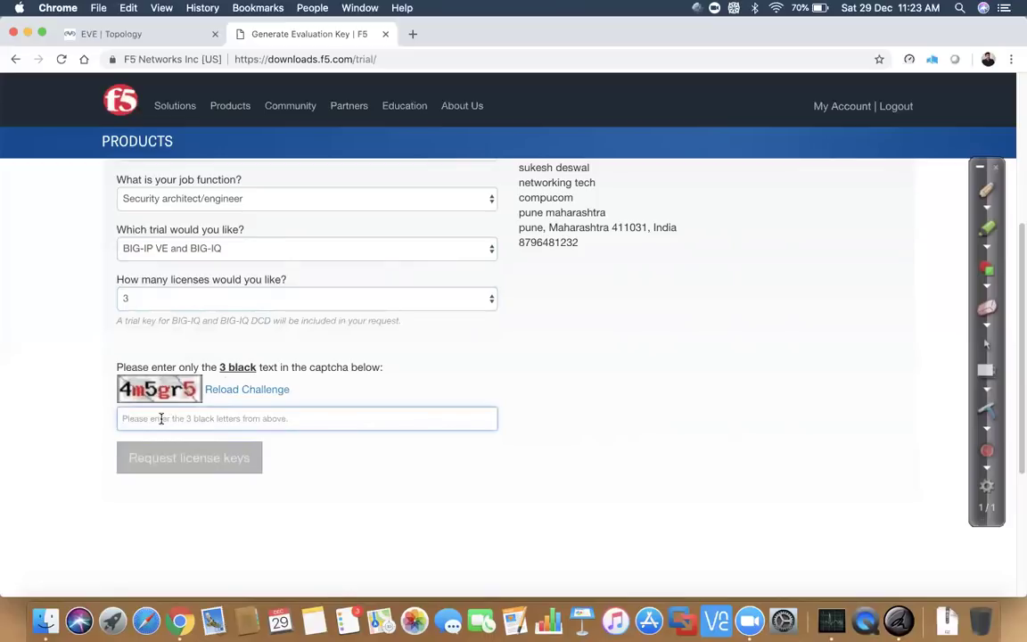
type("45")
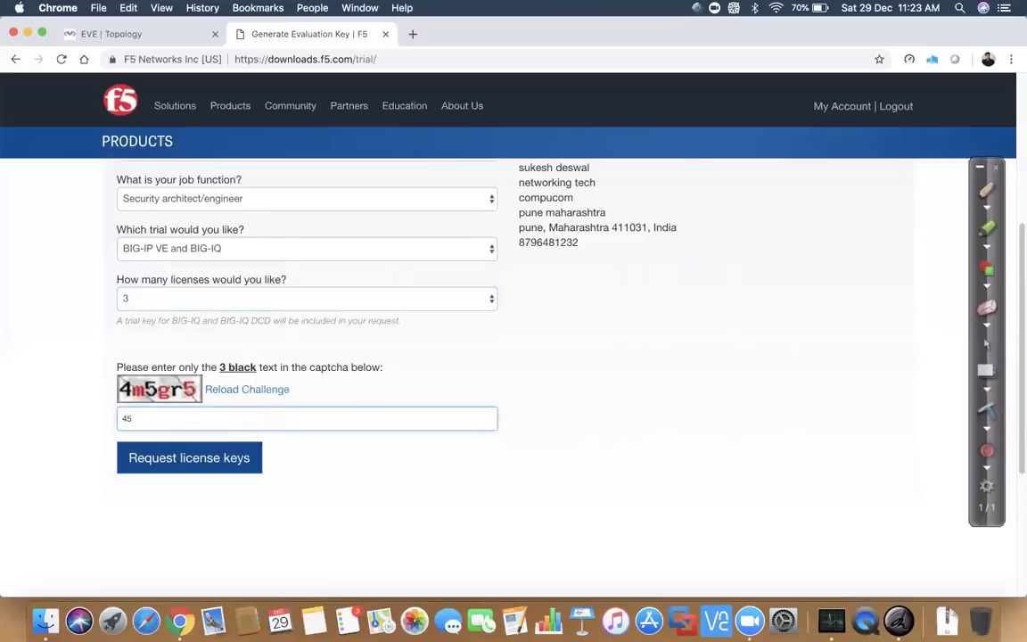
type("r")
Submit the trial license key request and review the thank-you confirmation page.
left_click(197, 458)
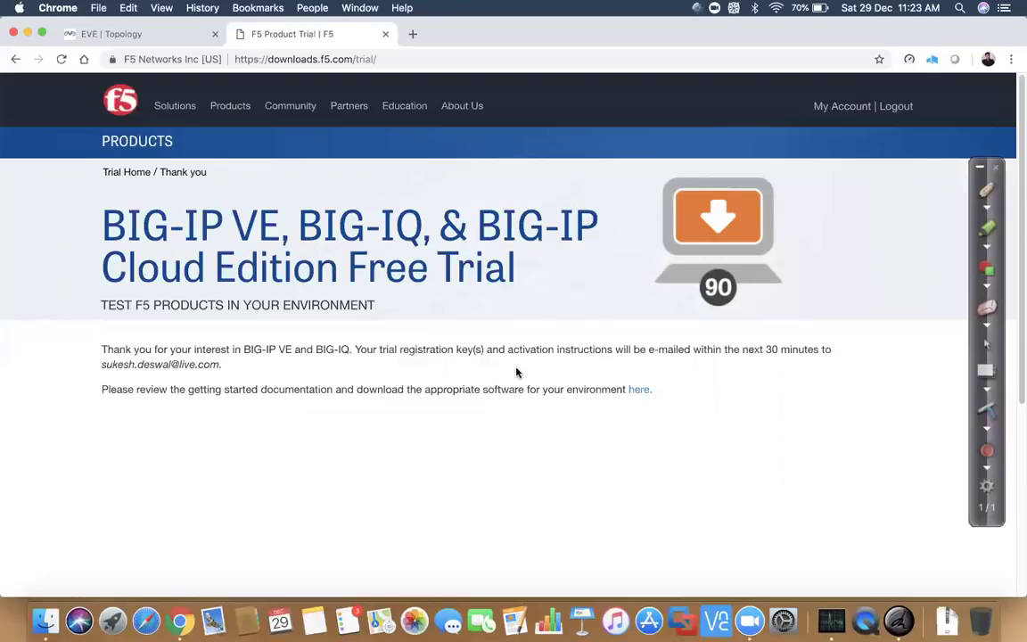
scroll(516, 373, "down", 2)
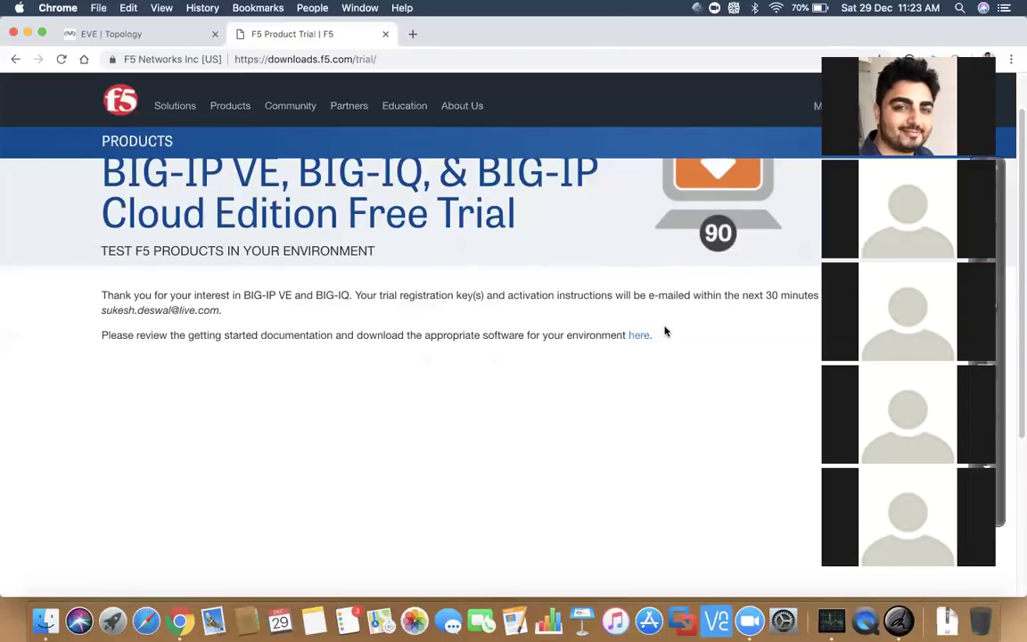
scroll(666, 319, "up", 2)
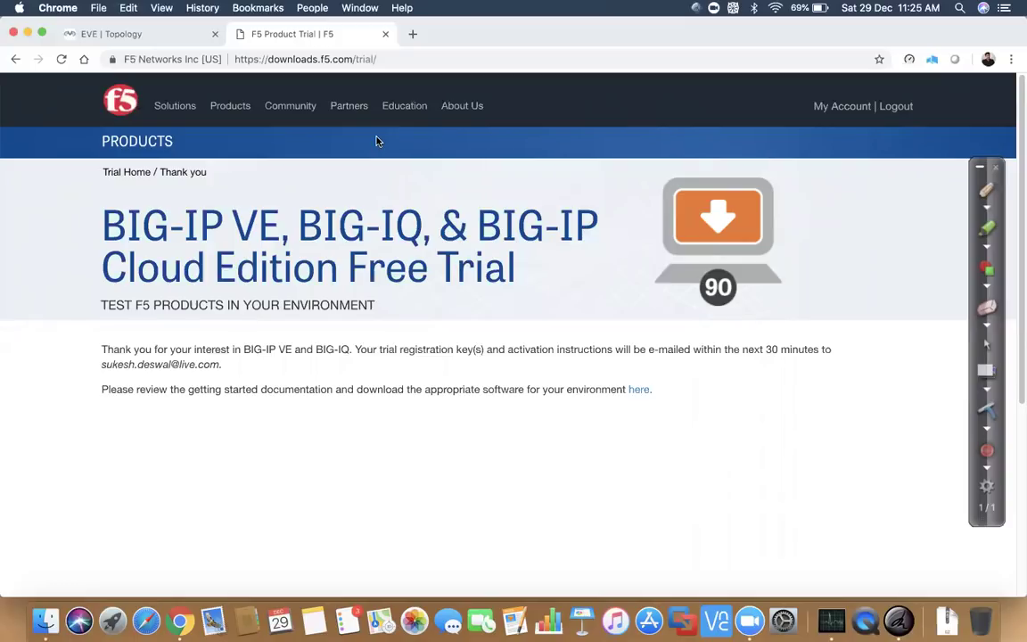
Close the F5 trial page to return to the EVE-NG F5 LTM lab topology.
left_click(386, 35)
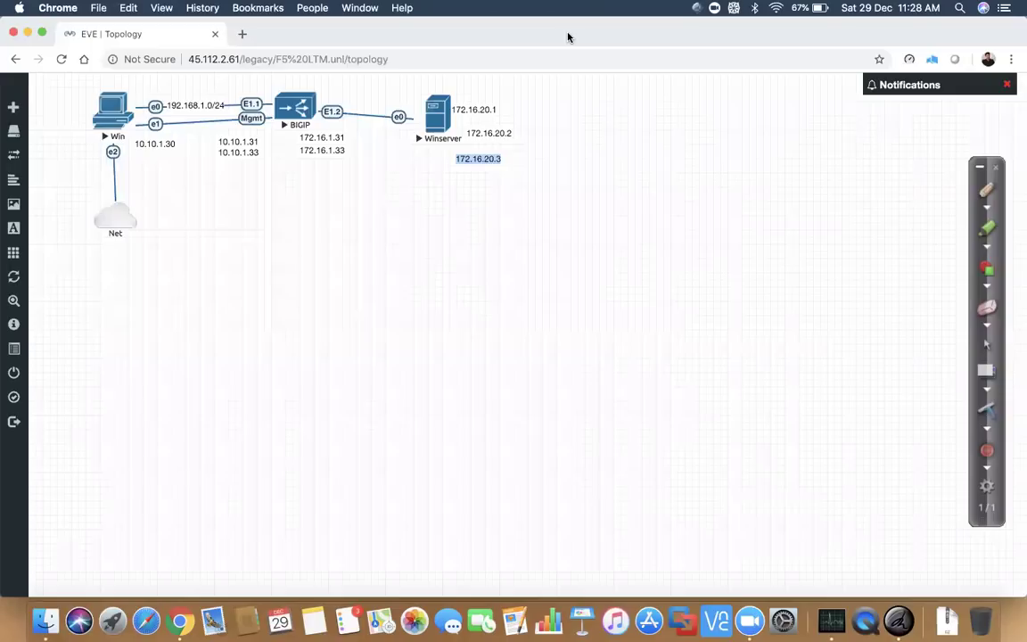
Minimize the F5 LTM PowerPoint presentation and start a new blank Chrome tab.
key("super+Tab")
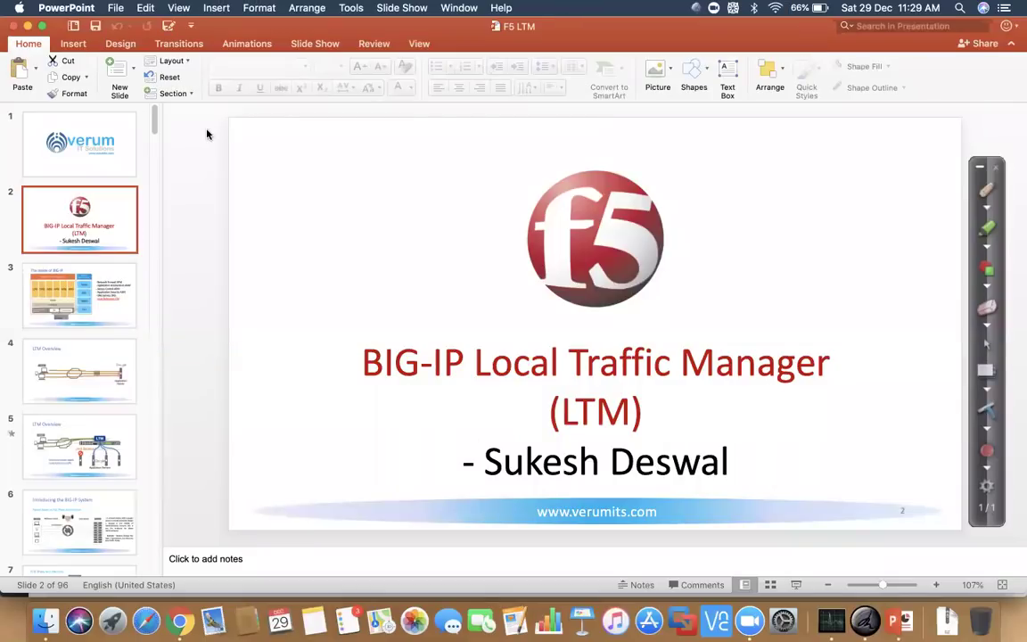
left_click(27, 27)
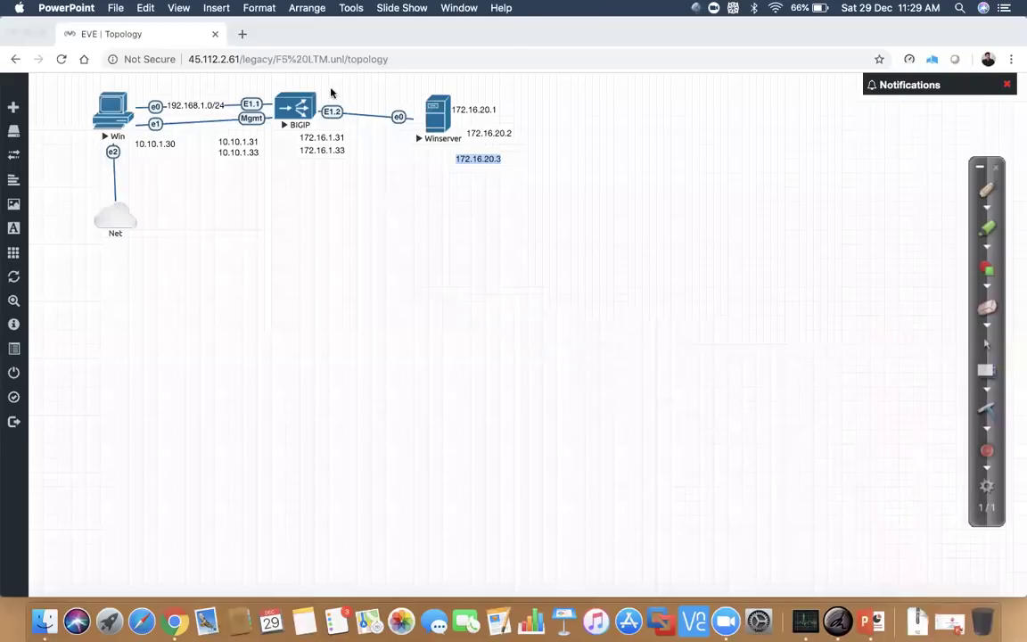
left_click(241, 34)
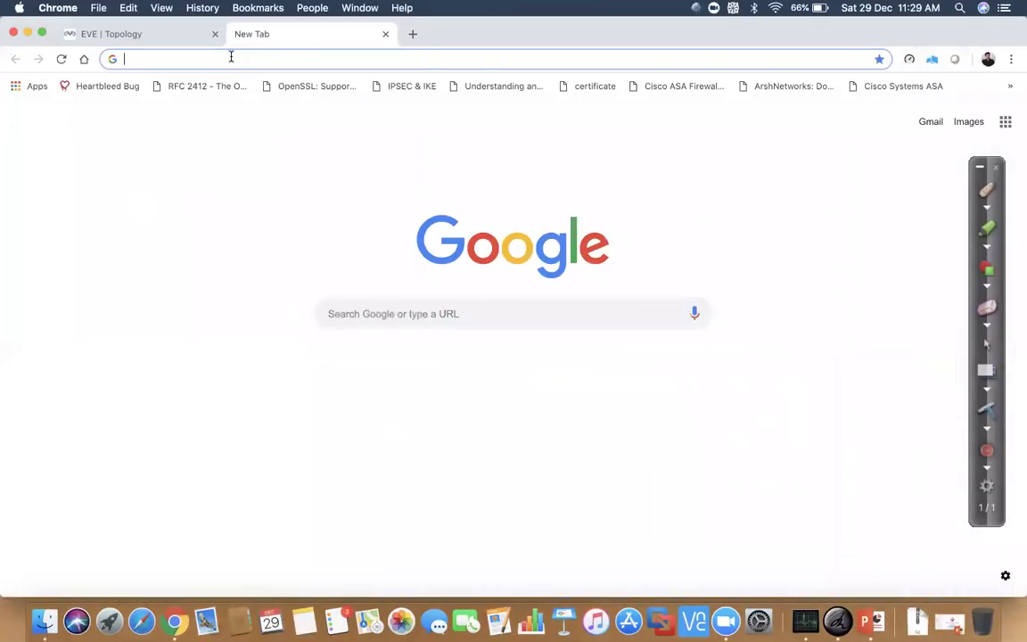
Go to live.com, sign in with the account password, and scan the inbox for trial key emails.
type("live")
key("Return")
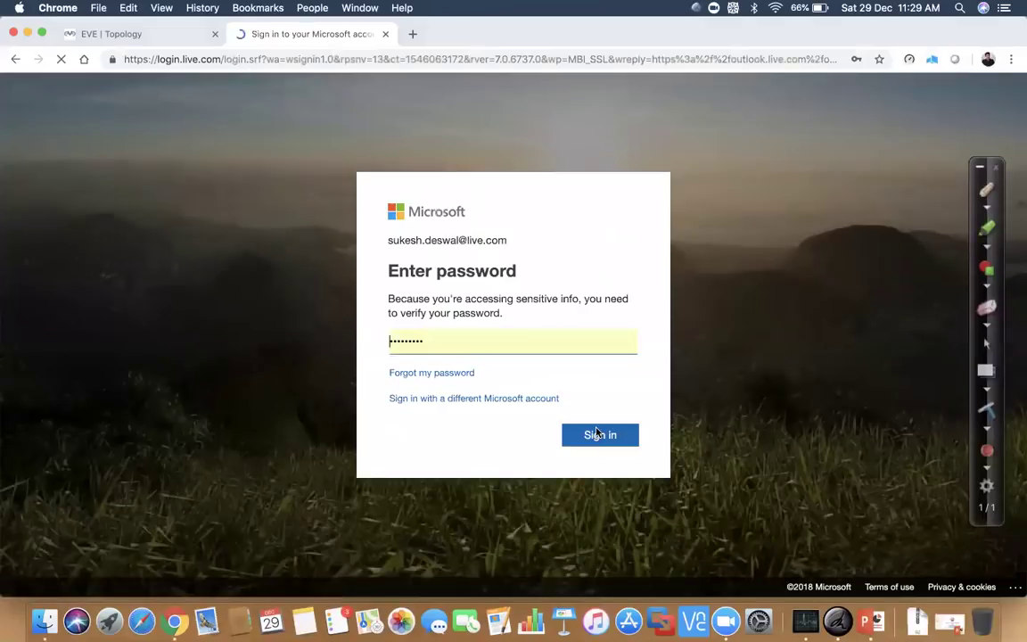
left_click(596, 437)
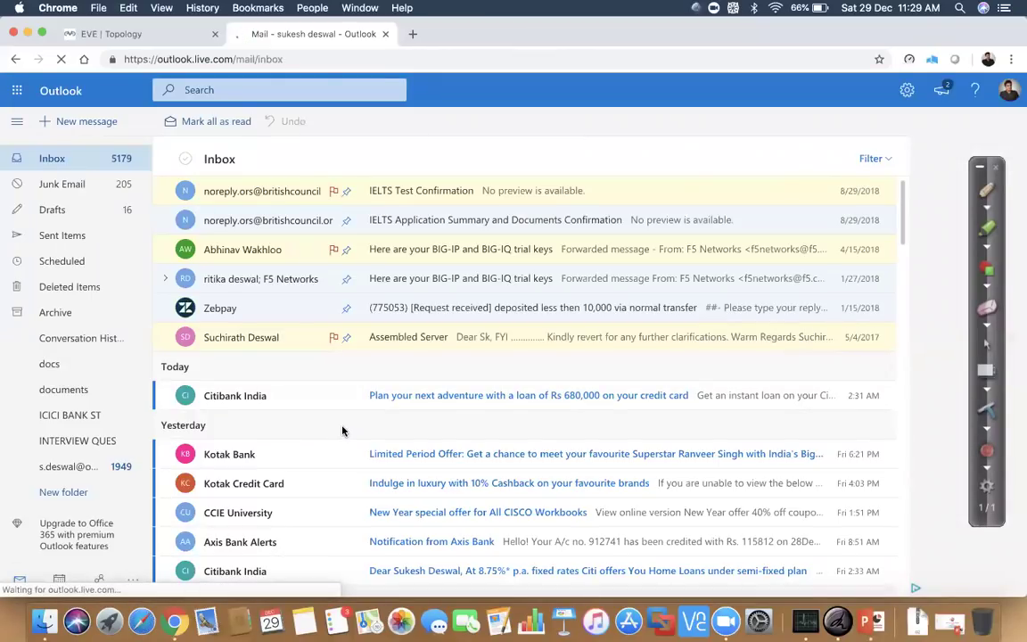
scroll(341, 431, "down", 3)
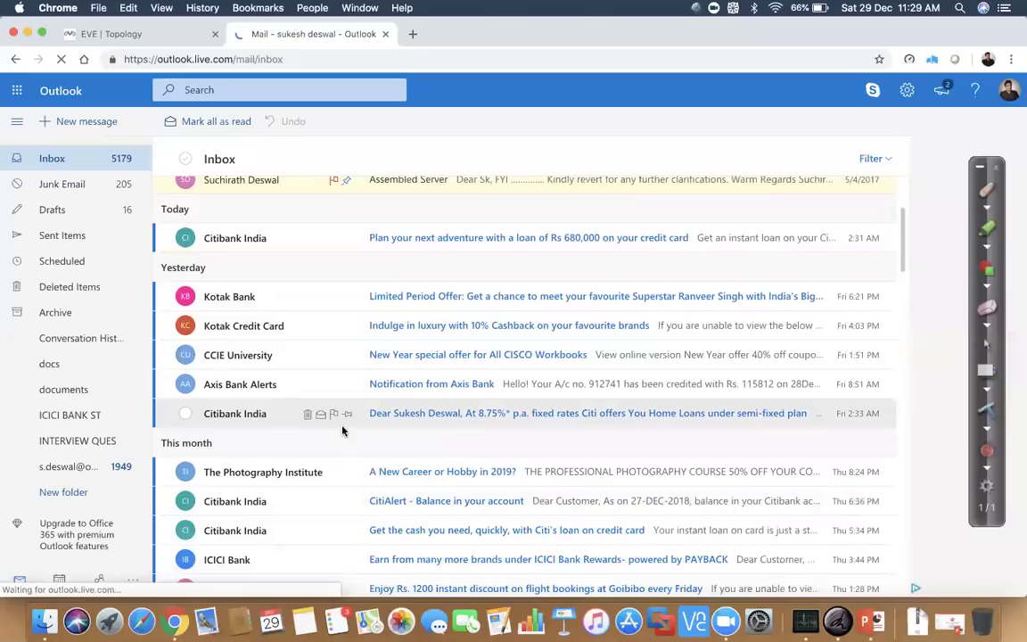
scroll(341, 431, "up", 3)
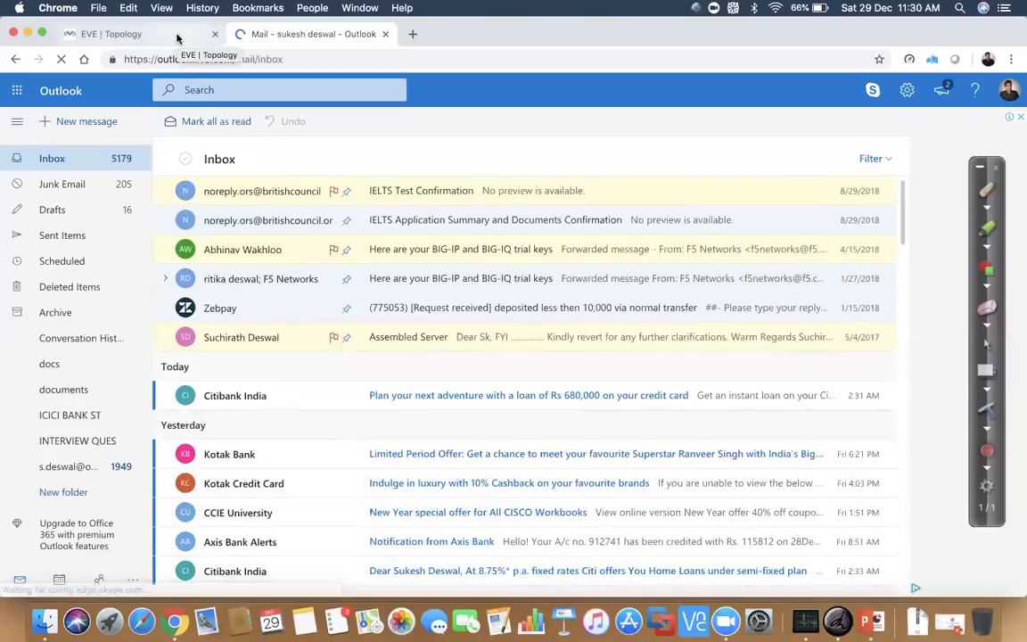
Return to the EVE topology, then restore the F5 LTM deck at slide 3, 'The Inside of BIG-IP'.
left_click(178, 35)
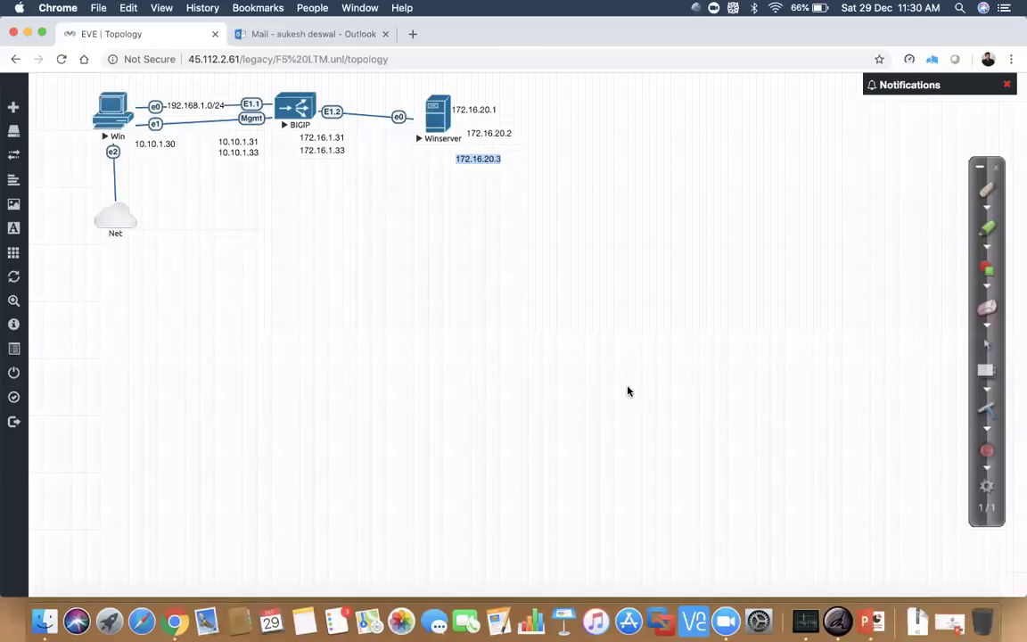
left_click(951, 622)
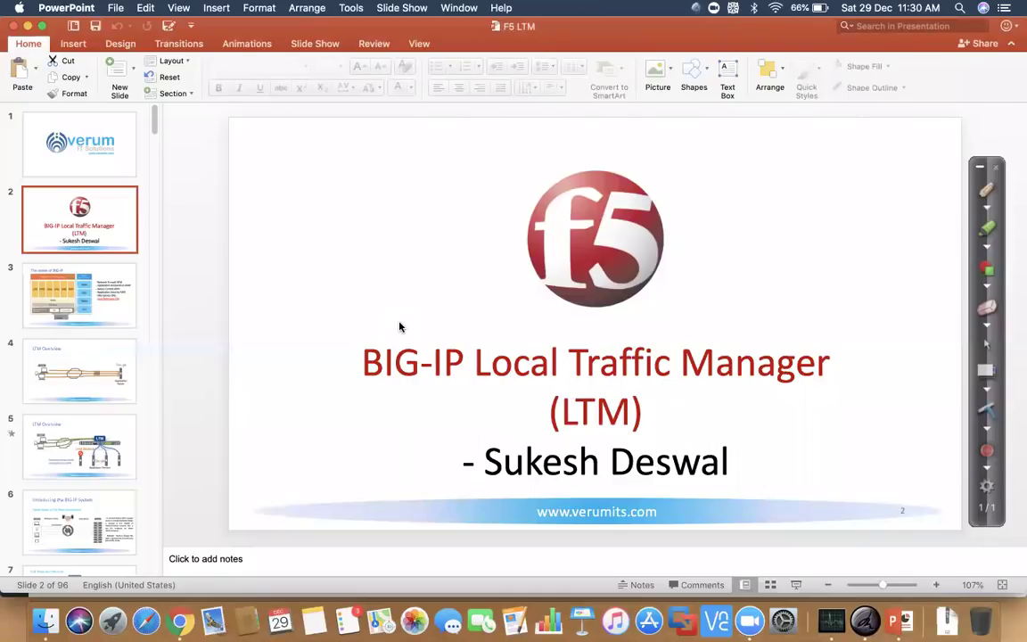
left_click(96, 306)
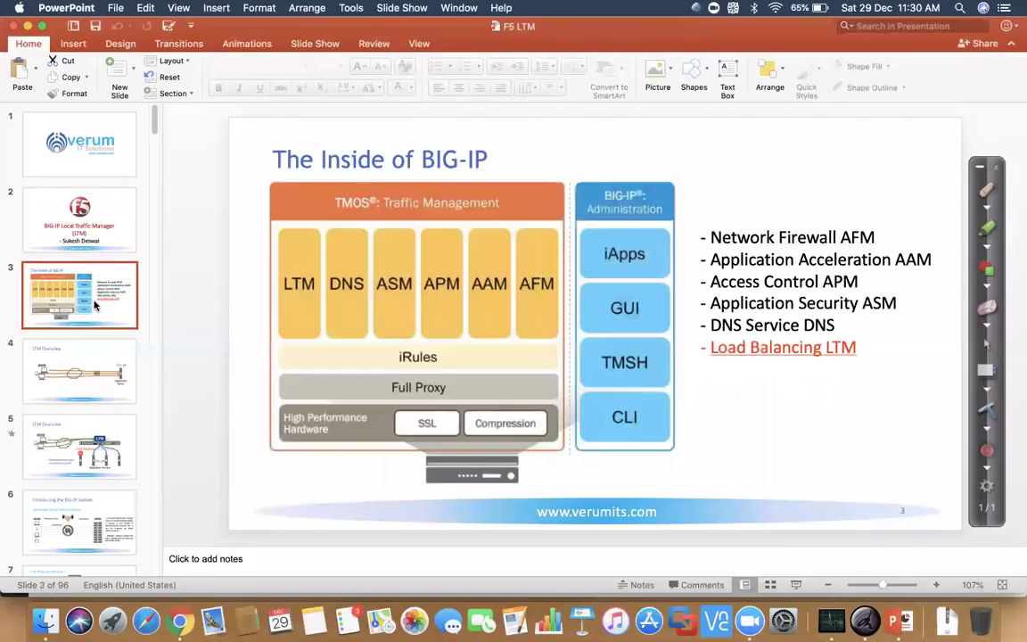
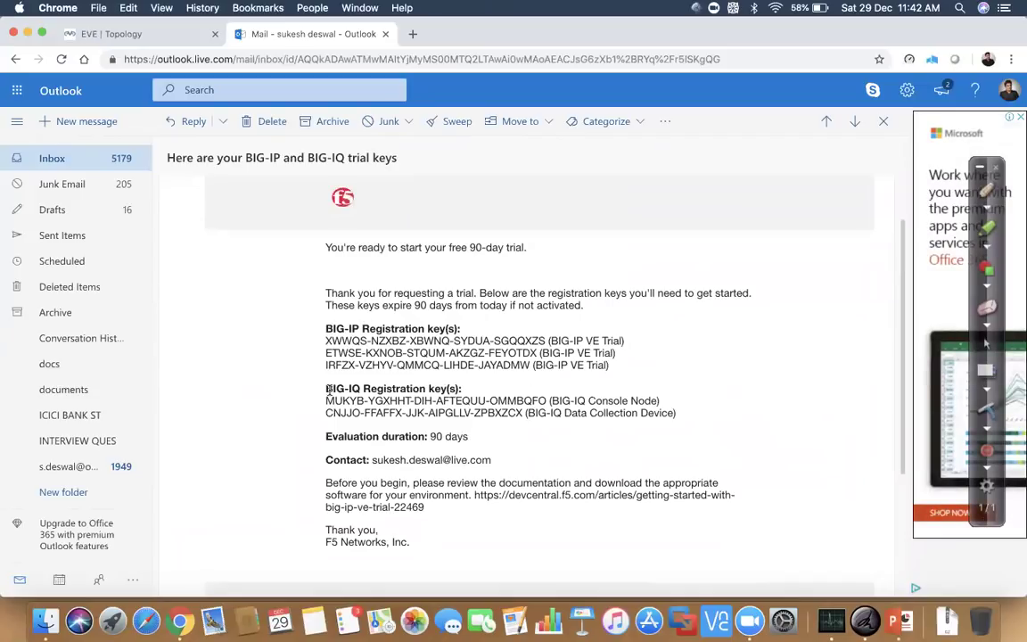
Highlight the BIG-IQ key heading and BIG-IP key lines in the F5 trial email, then open a blank tab.
left_click_drag(326, 388, 364, 388)
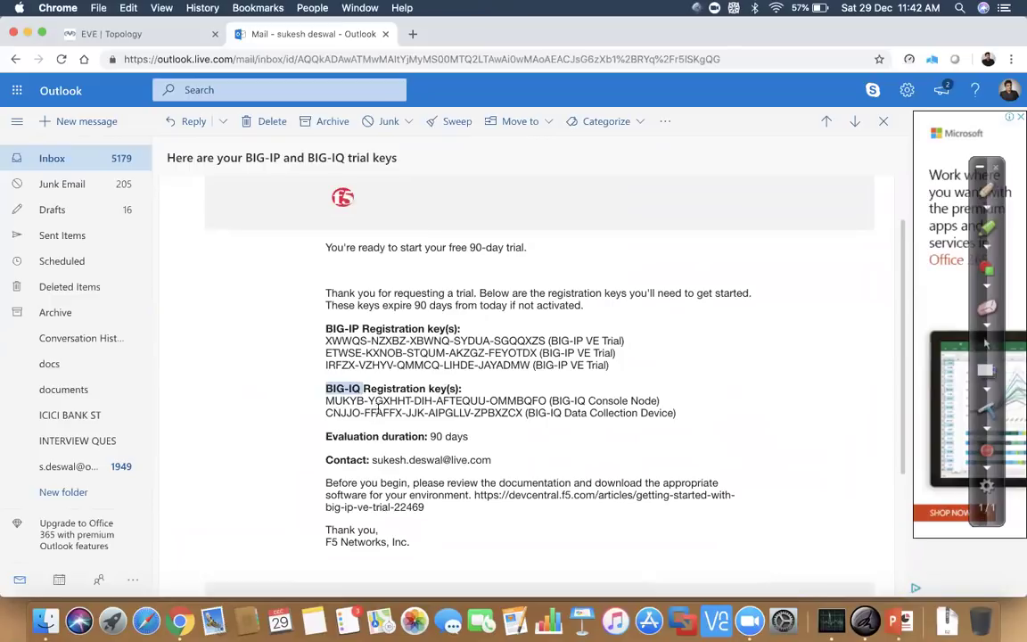
left_click_drag(326, 340, 612, 357)
left_click(561, 330)
left_click(411, 34)
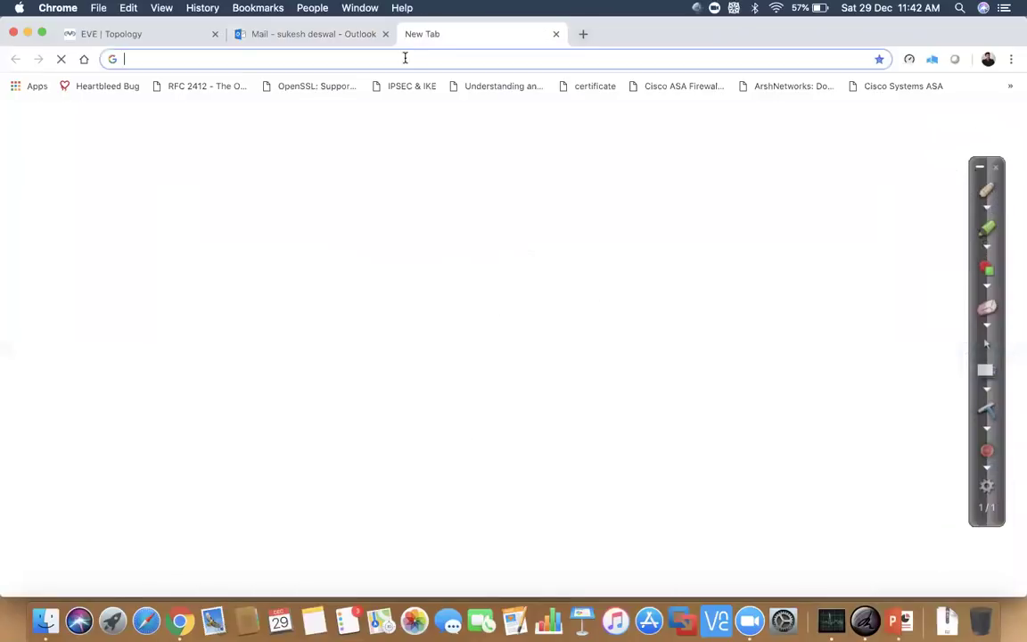
Search Google for 'f5 virtual edition download'.
type("f5 ")
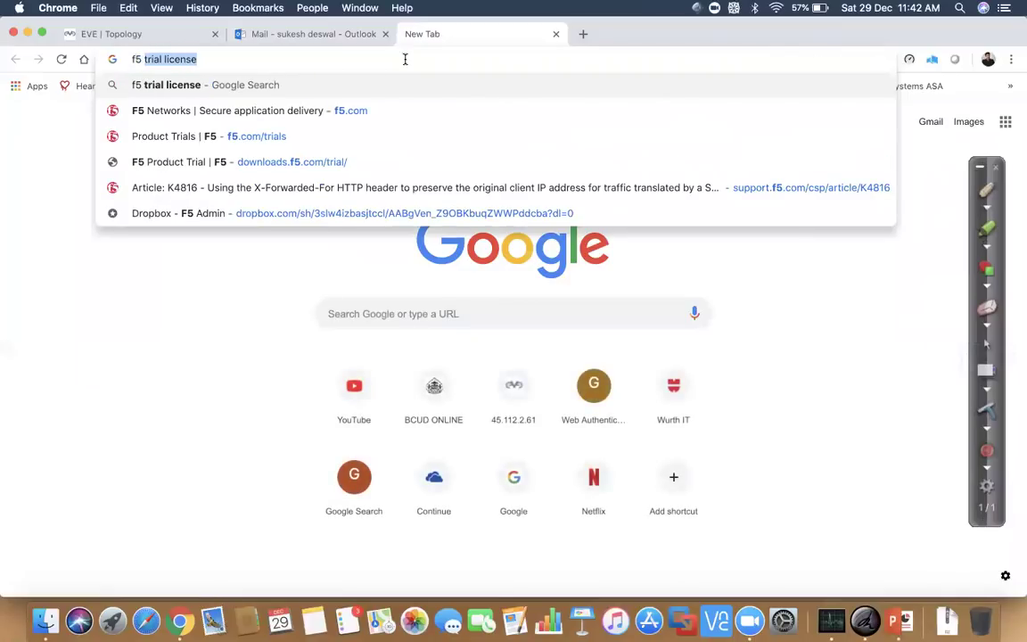
type("virtual edition download")
key("Return")
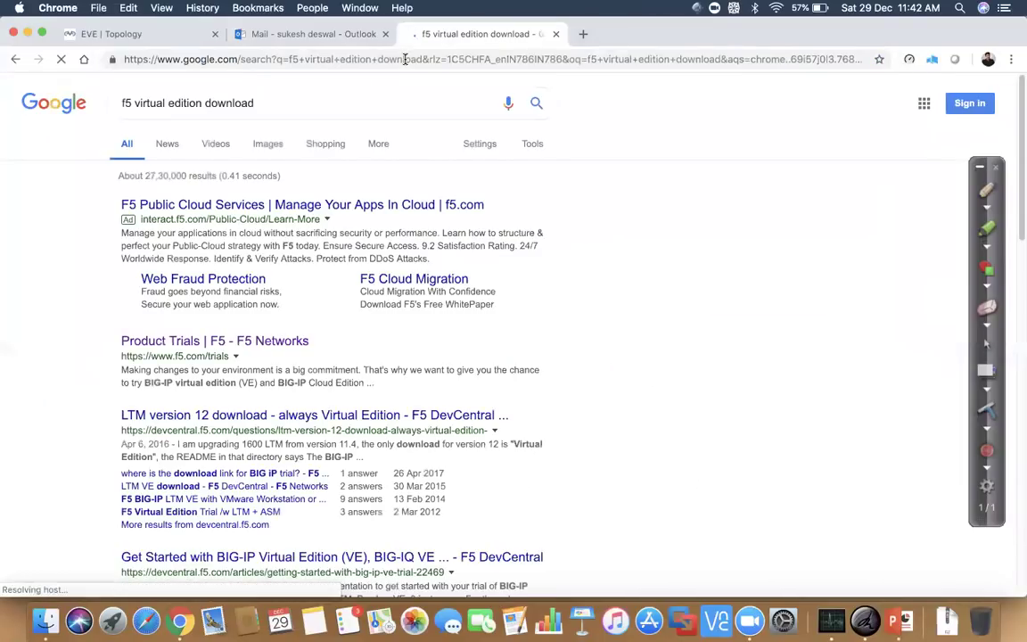
scroll(470, 291, "down", 2)
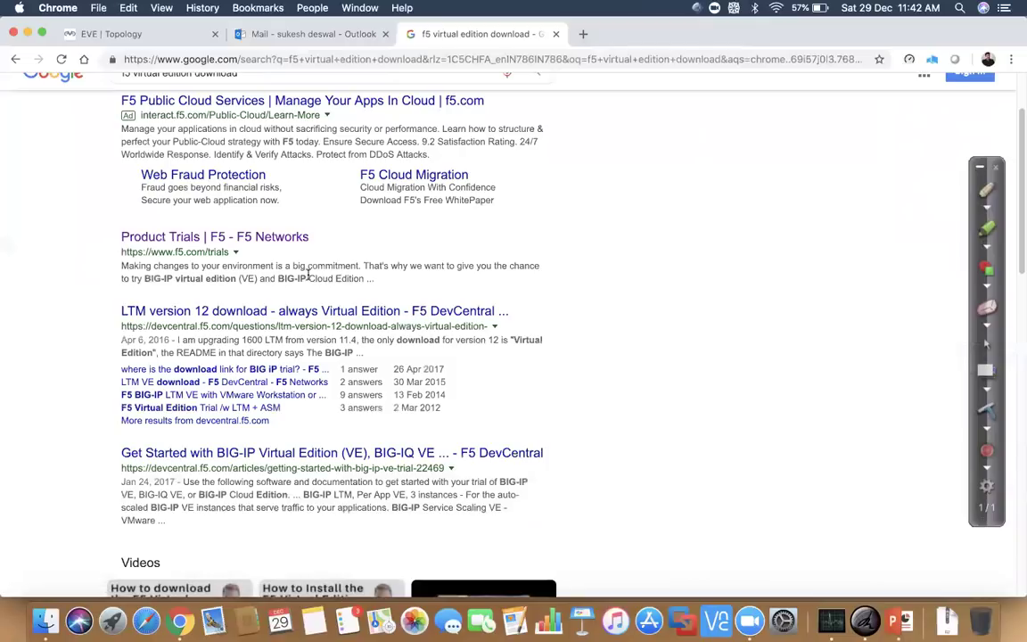
Open the 'Product Trials | F5' result and browse its 30-day BIG-IQ and BIG-IP trial offers.
left_click(201, 243)
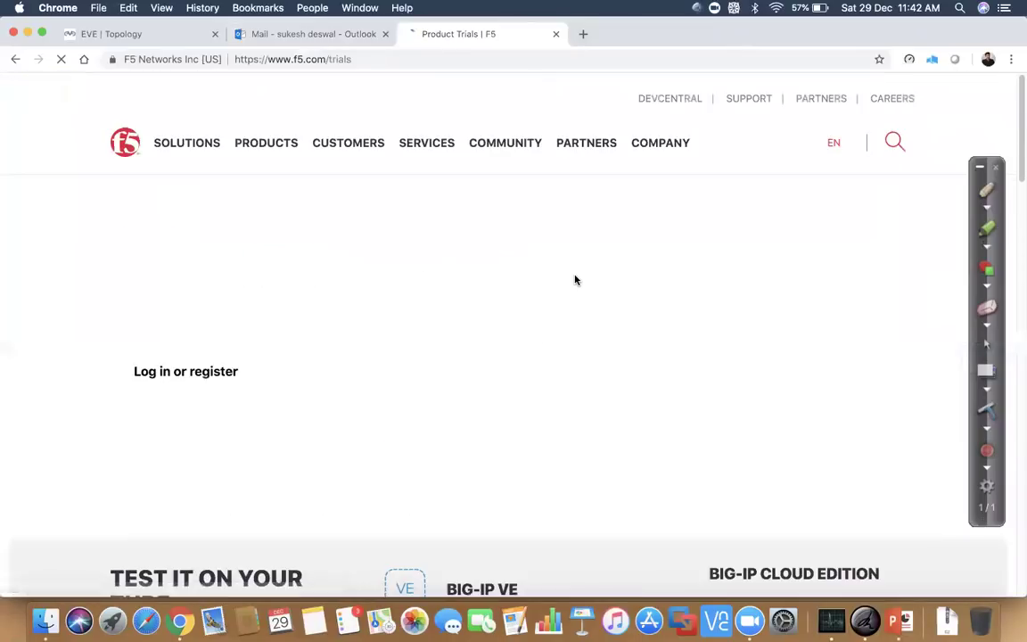
scroll(610, 348, "down", 10)
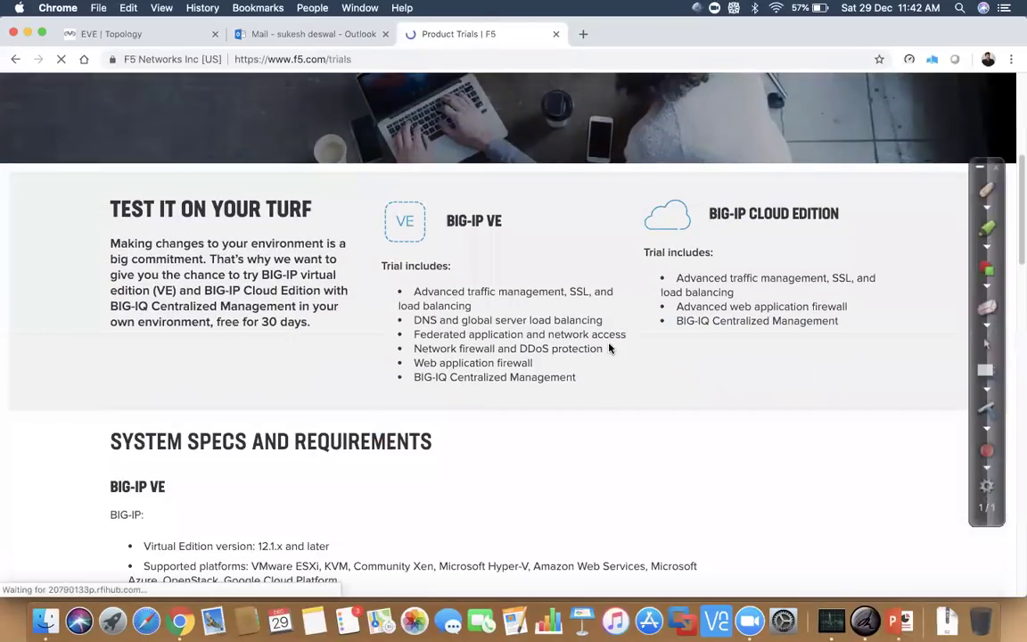
scroll(610, 347, "down", 6)
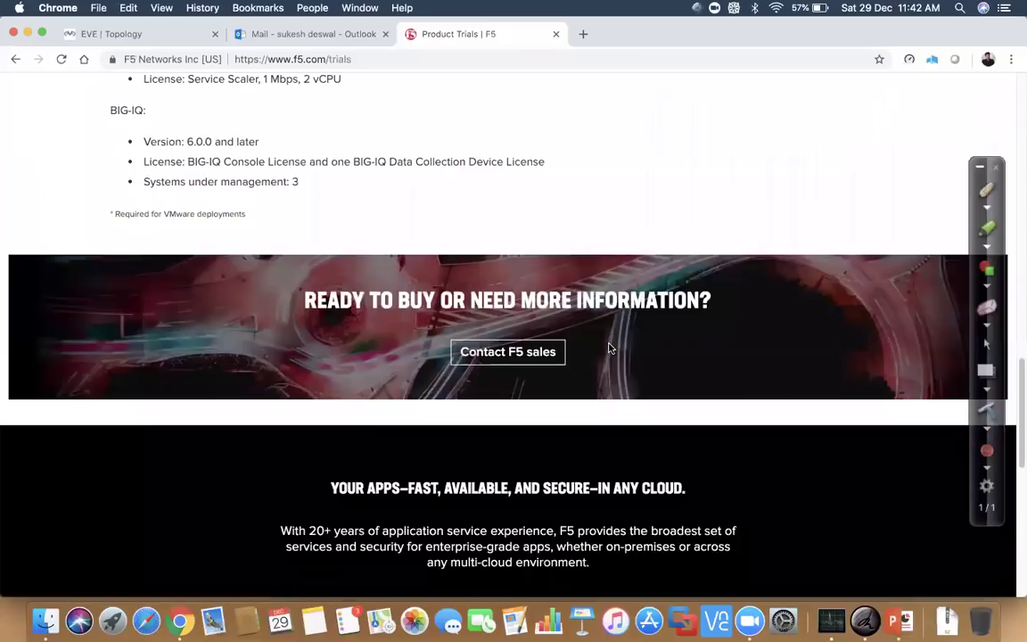
scroll(610, 348, "up", 4)
scroll(610, 348, "up", 10)
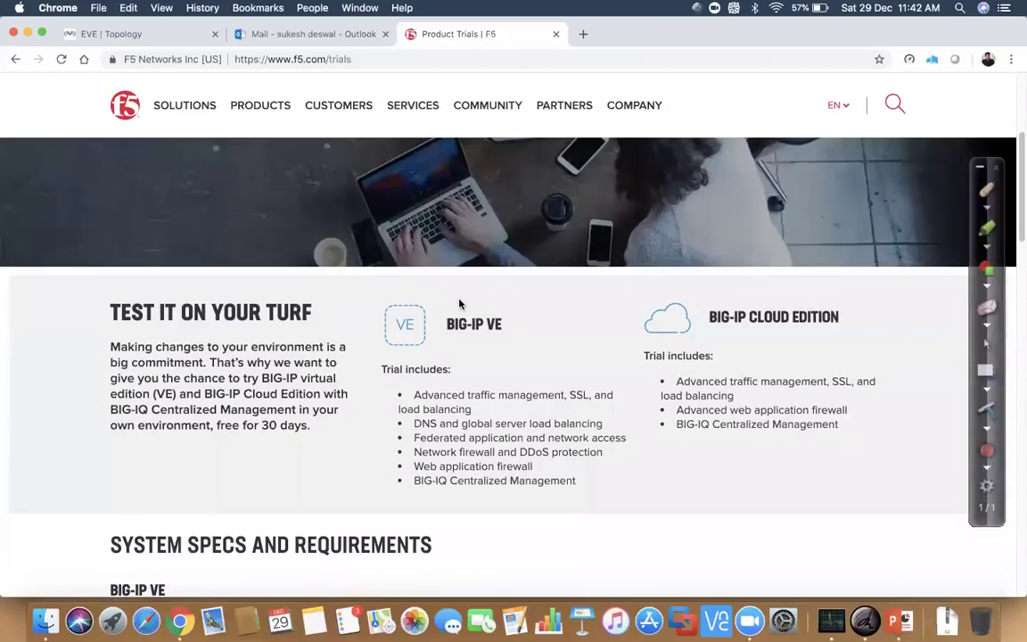
scroll(409, 319, "up", 6)
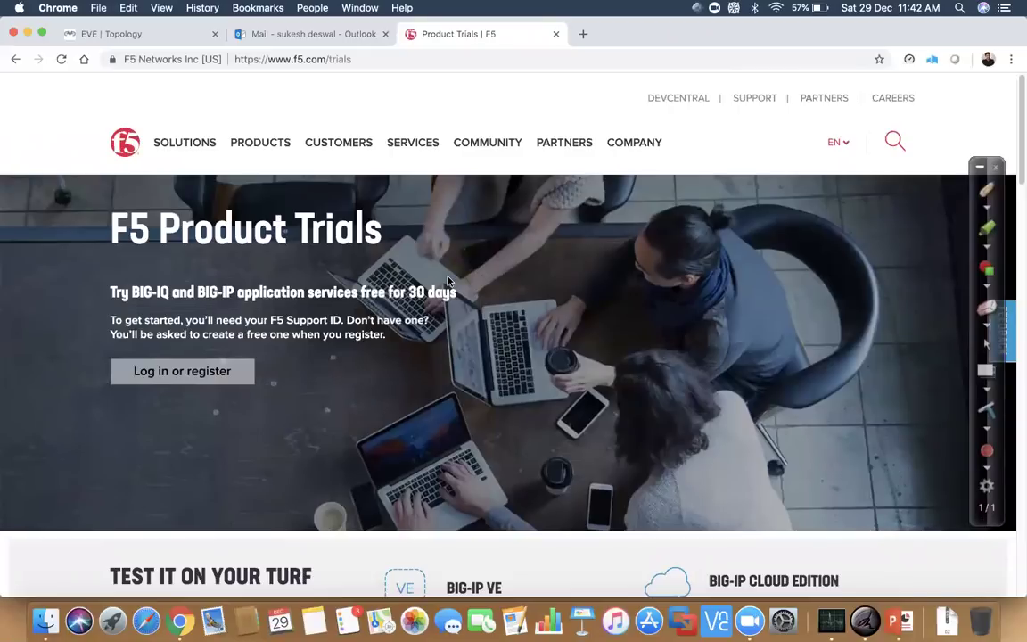
scroll(452, 334, "down", 1)
scroll(452, 335, "down", 5)
scroll(451, 334, "up", 5)
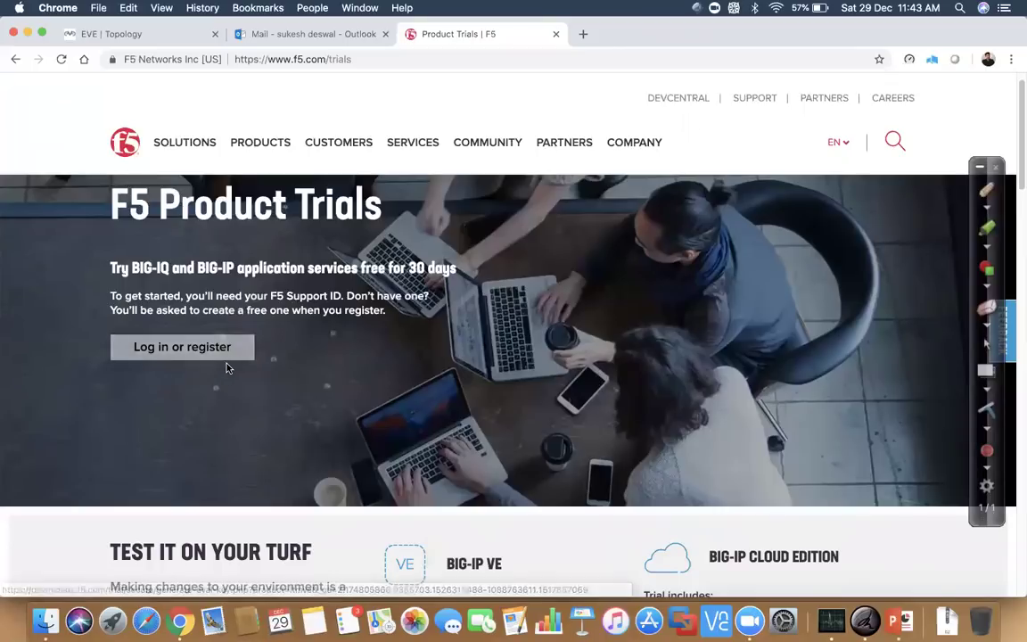
Log in for an F5 trial, find the yearly VE trial key limit reached, and go to f5.com/products.
left_click(175, 355)
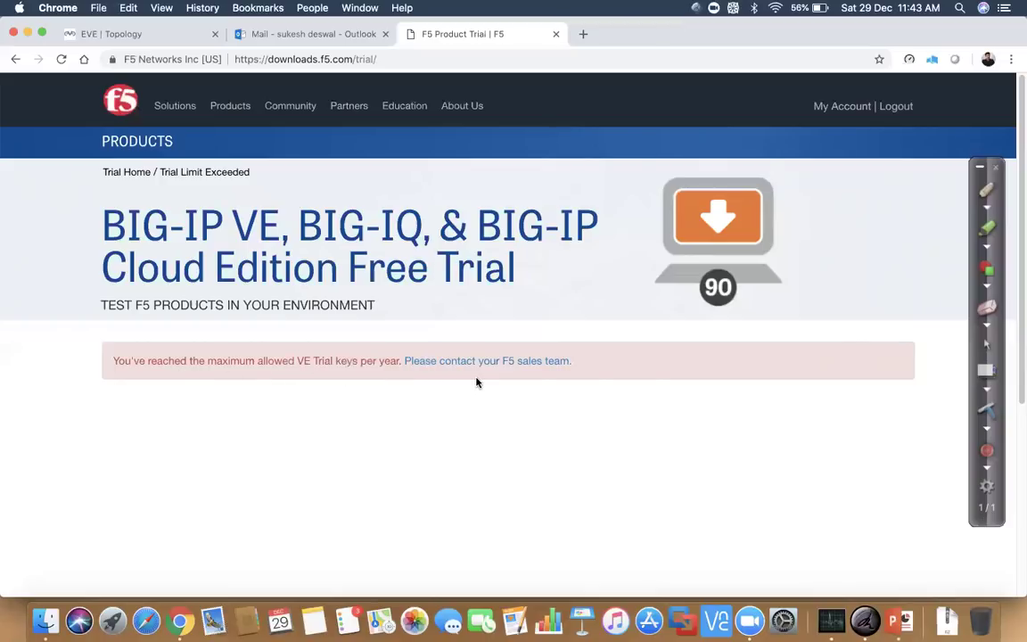
scroll(476, 383, "down", 5)
scroll(476, 382, "up", 4)
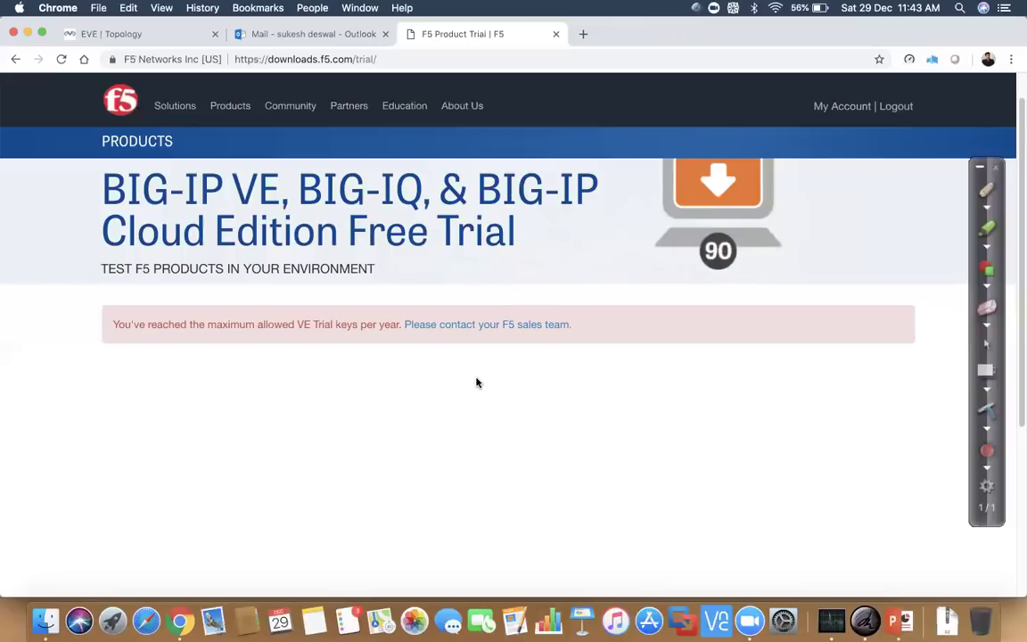
scroll(548, 371, "up", 1)
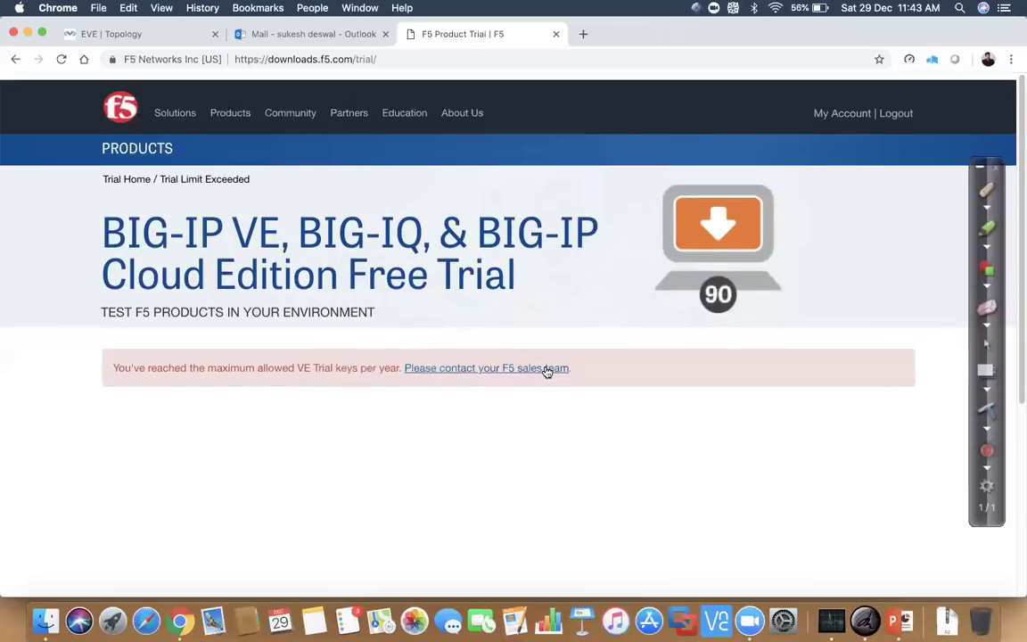
left_click(228, 107)
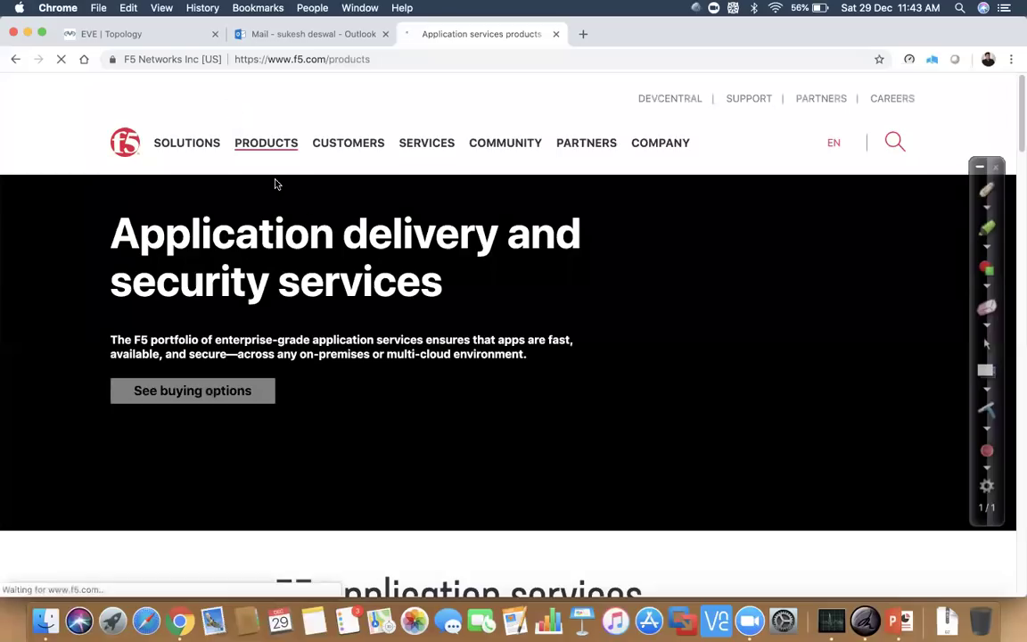
mouse_move(265, 143)
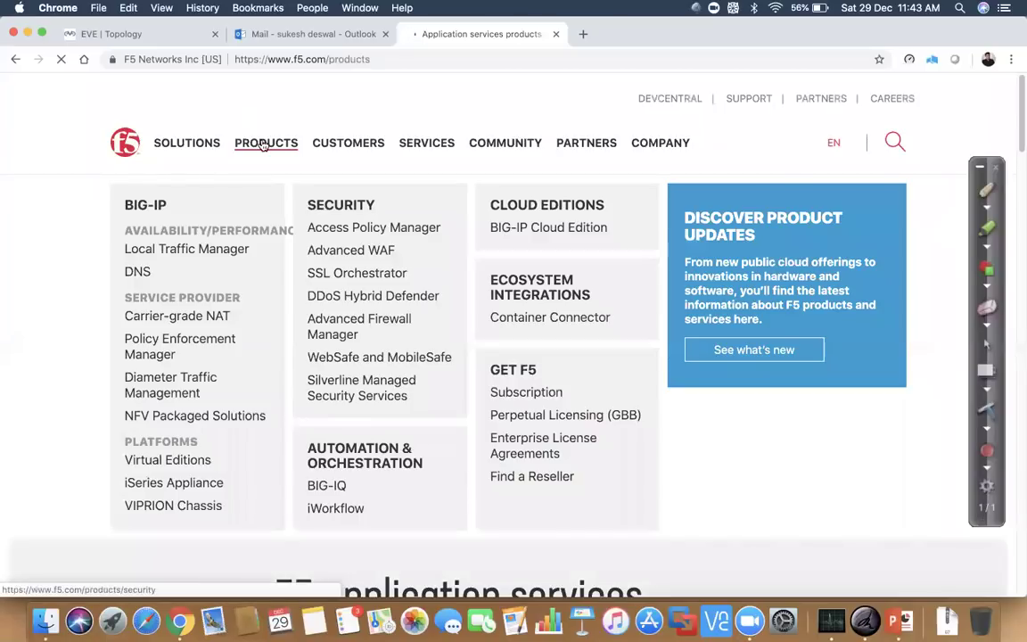
left_click(179, 460)
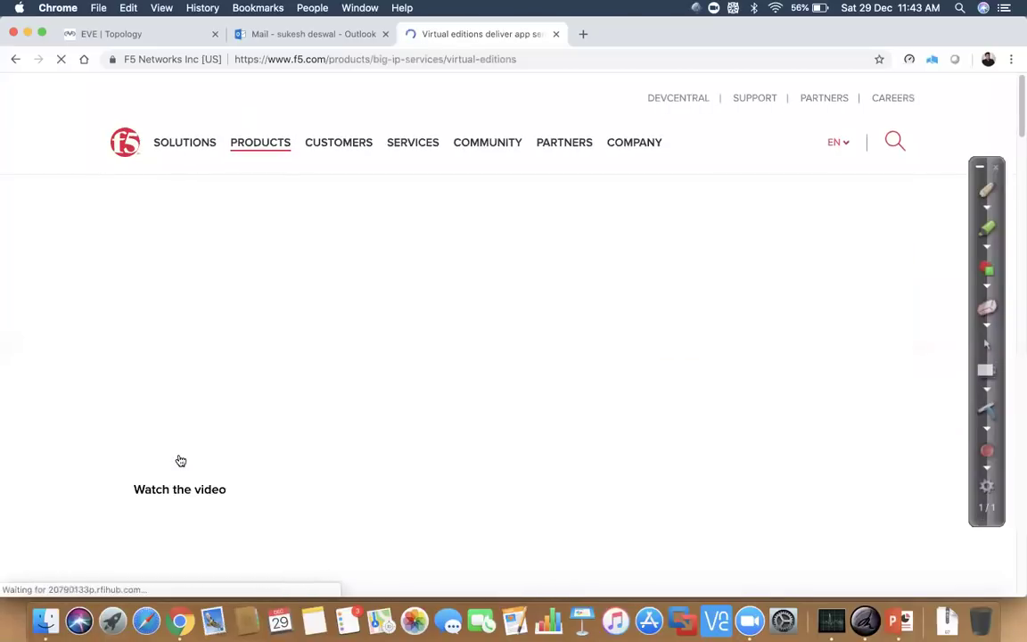
scroll(474, 383, "down", 5)
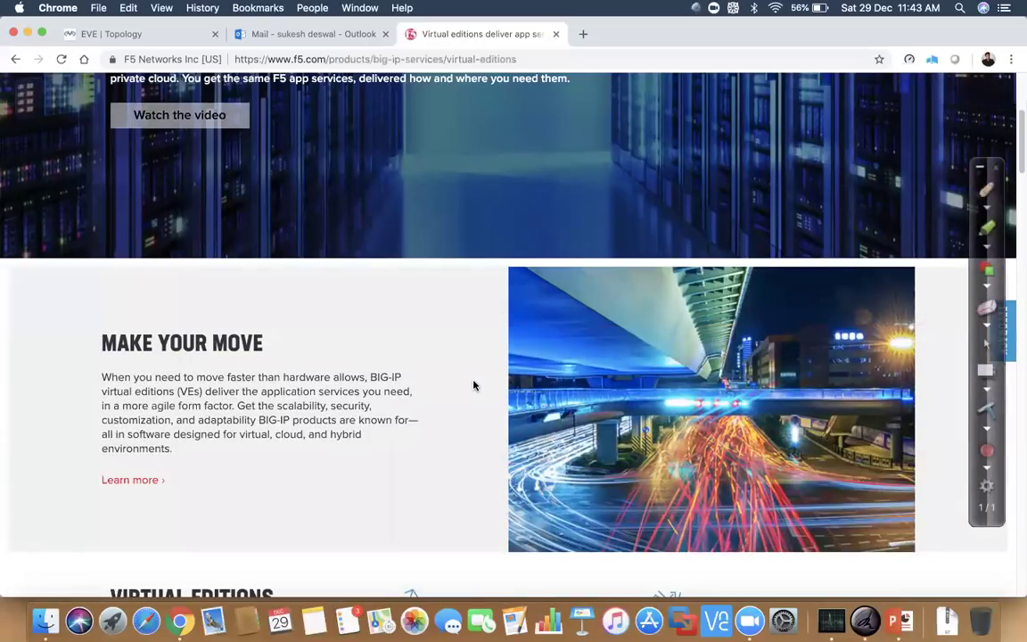
scroll(474, 384, "down", 3)
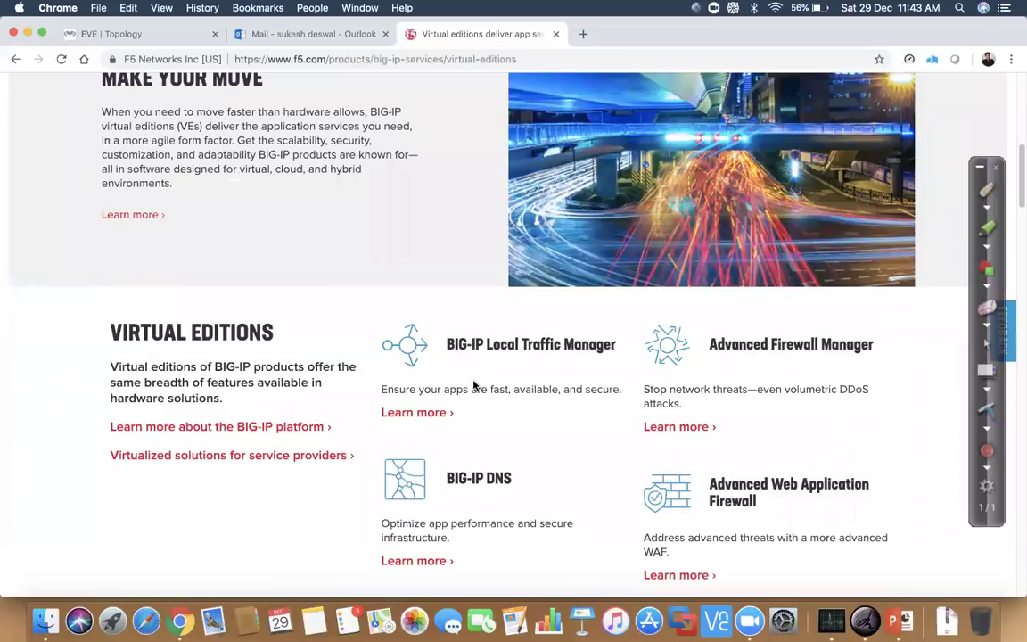
left_click(413, 413)
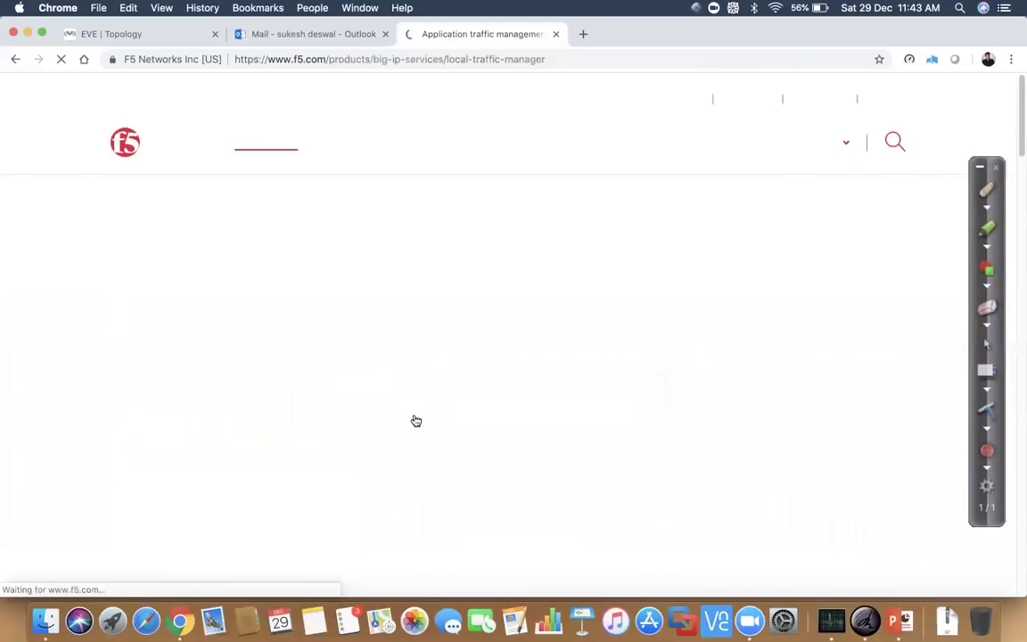
scroll(415, 420, "down", 3)
scroll(415, 420, "down", 4)
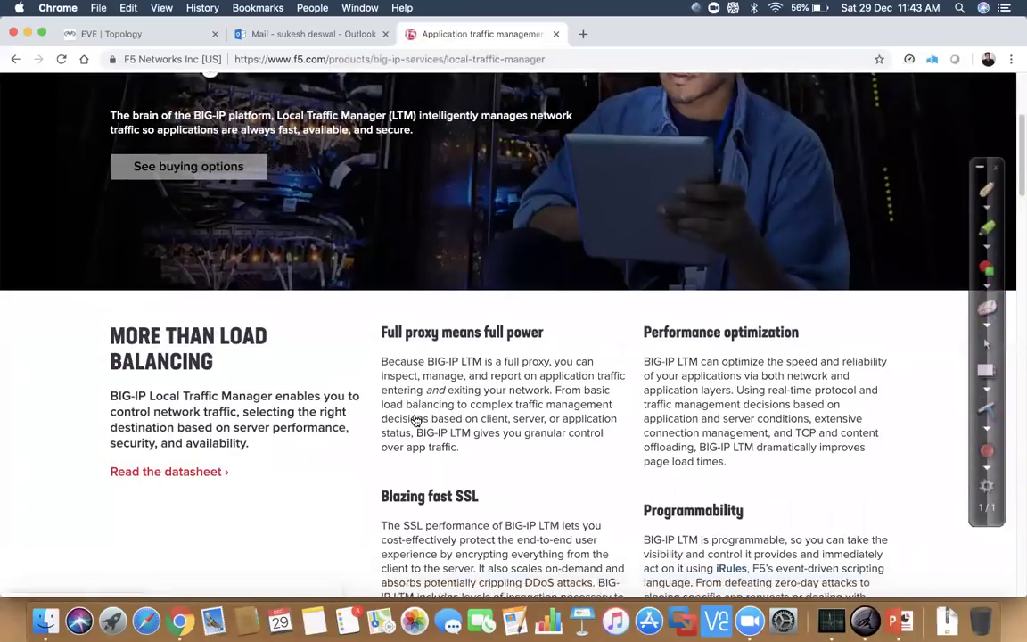
scroll(416, 420, "down", 7)
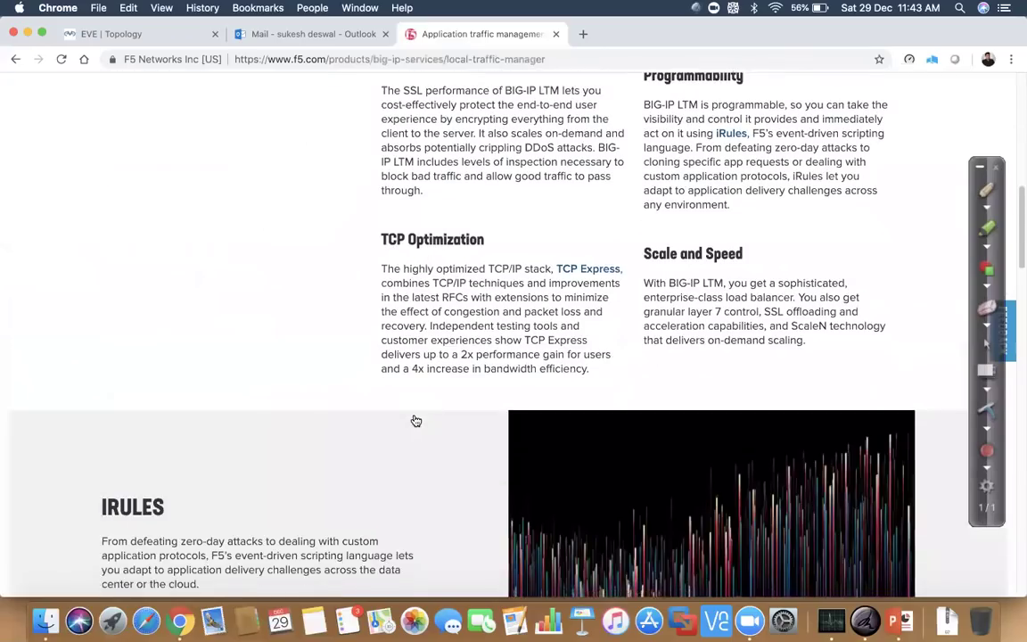
scroll(416, 420, "down", 6)
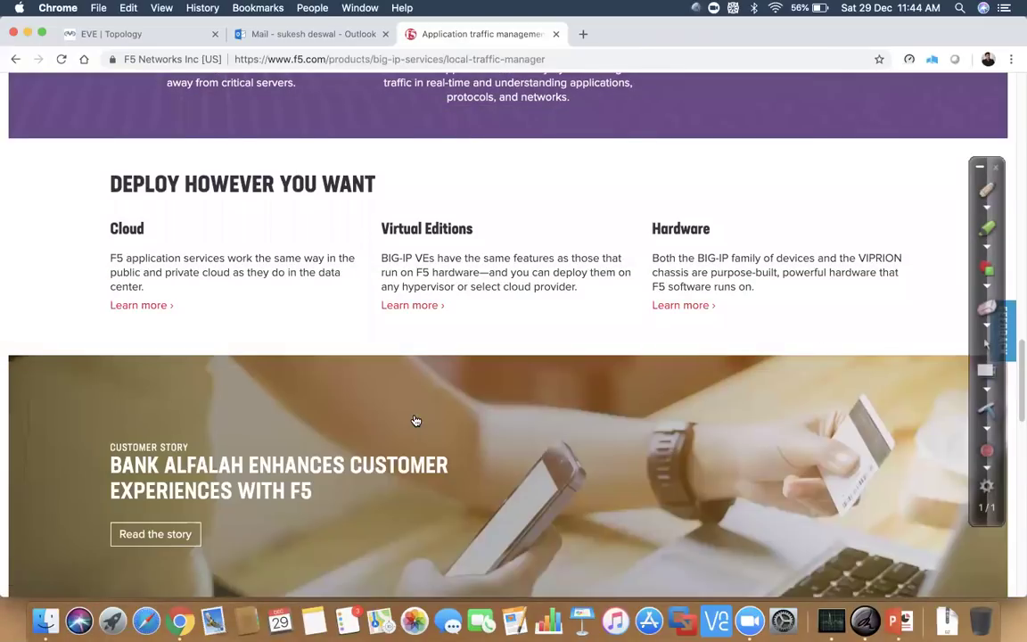
left_click(425, 305)
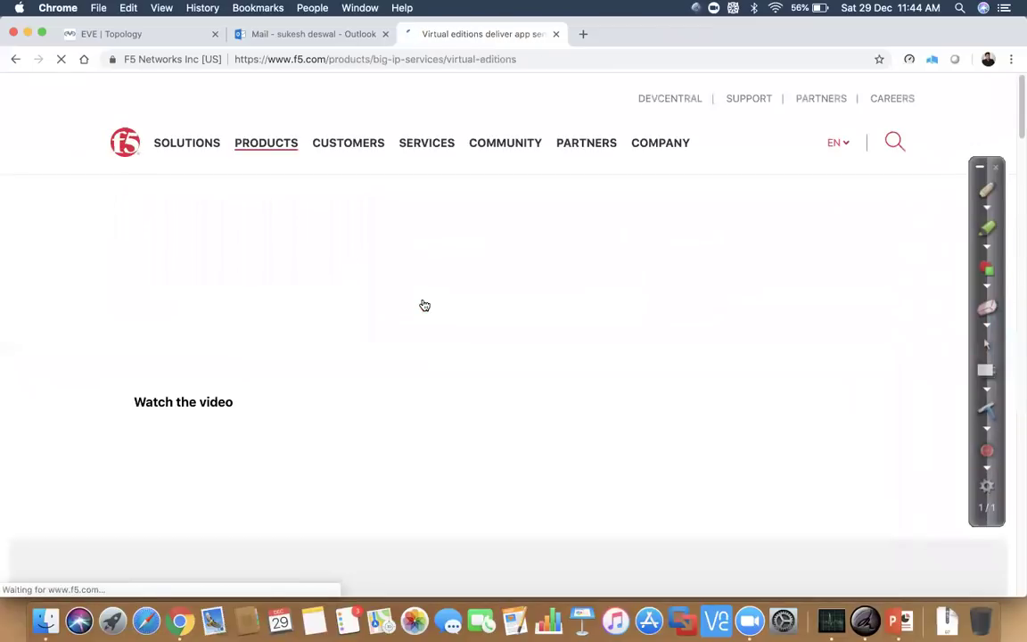
scroll(425, 305, "down", 15)
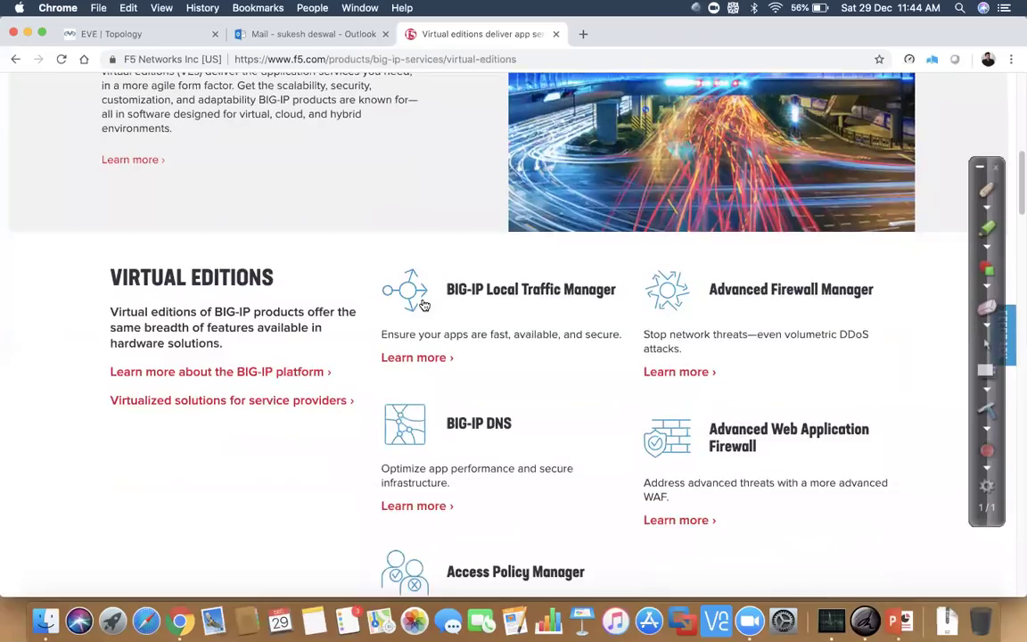
scroll(424, 305, "down", 20)
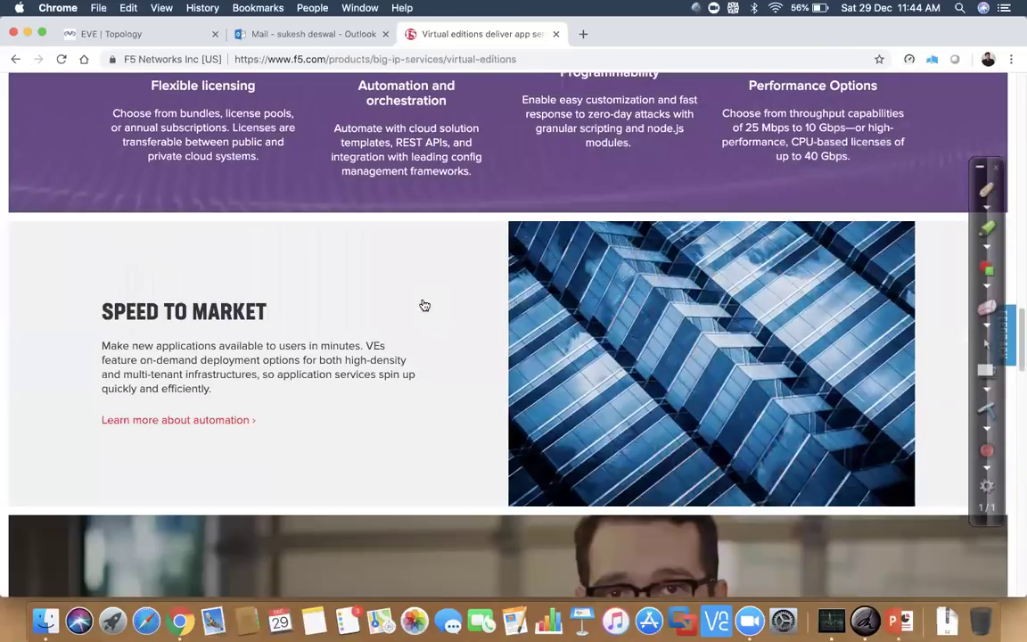
scroll(424, 305, "down", 10)
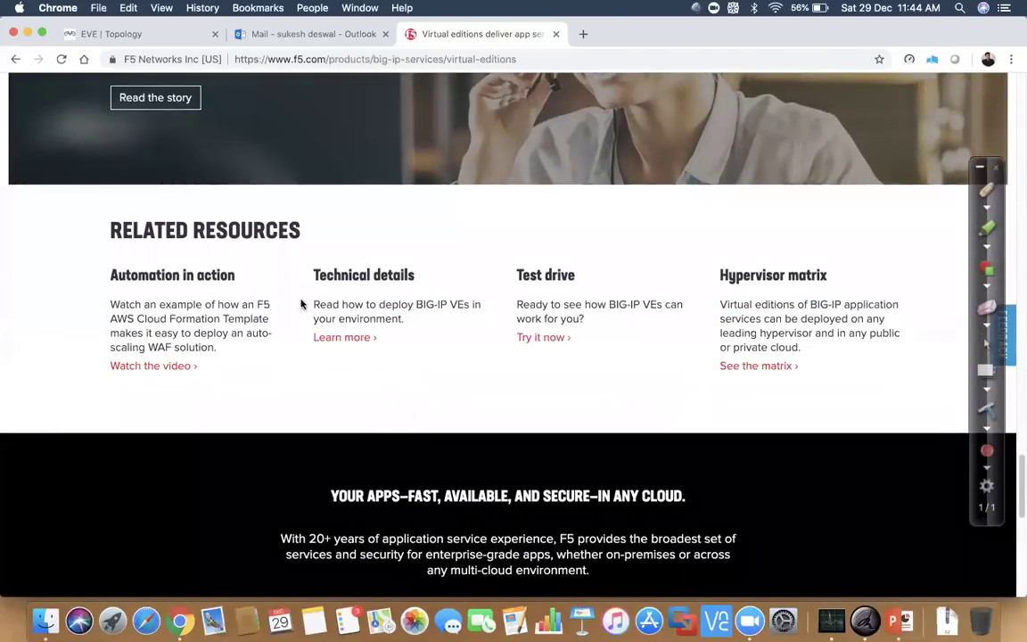
scroll(301, 304, "up", 10)
scroll(301, 304, "down", 7)
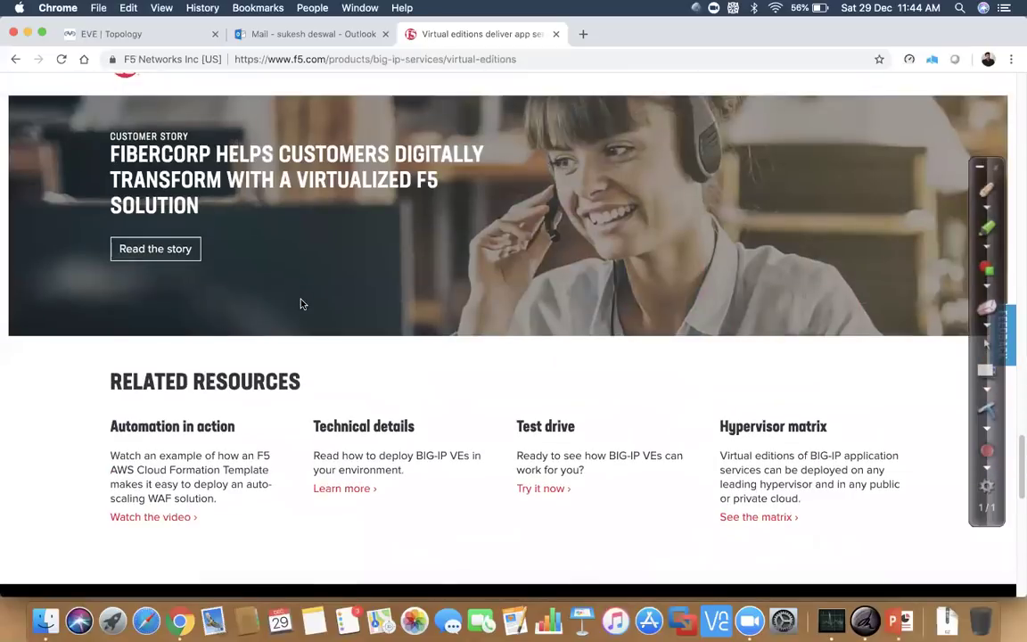
scroll(301, 304, "down", 10)
scroll(300, 304, "down", 1)
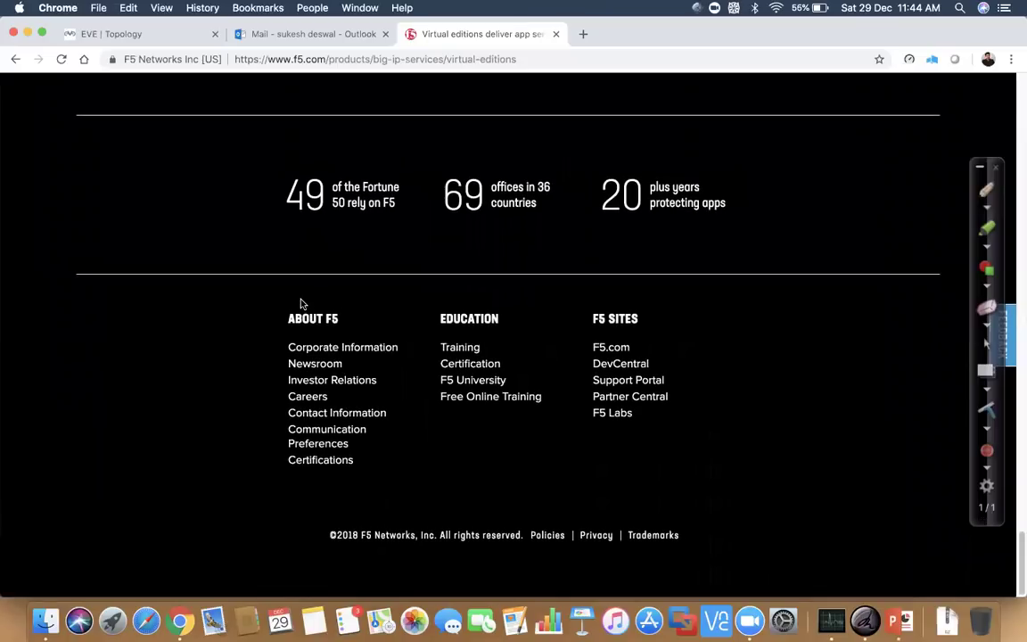
scroll(301, 304, "up", 1)
scroll(300, 304, "up", 20)
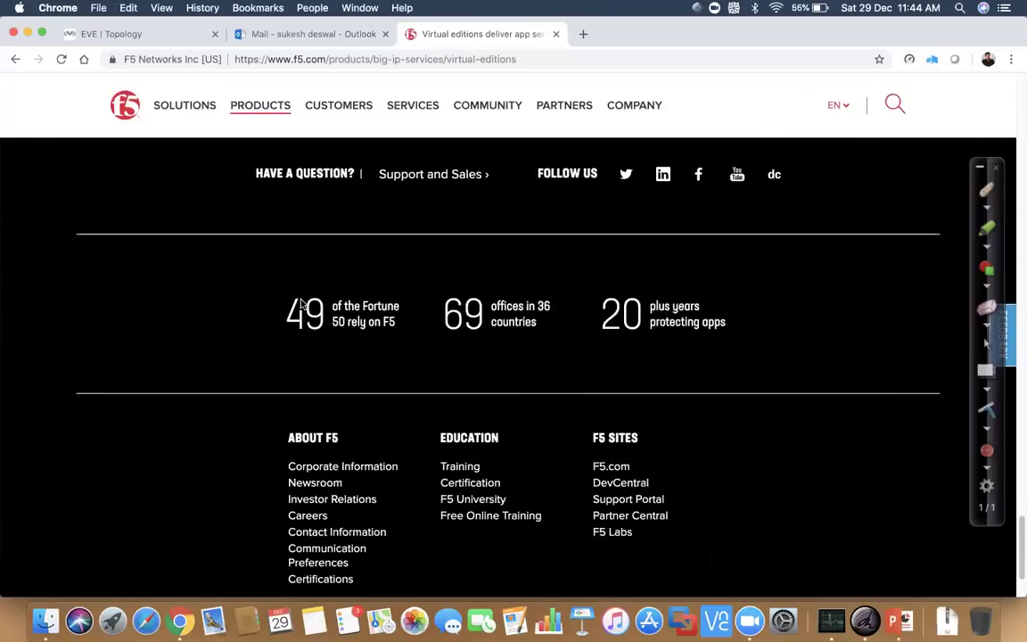
scroll(301, 299, "up", 3)
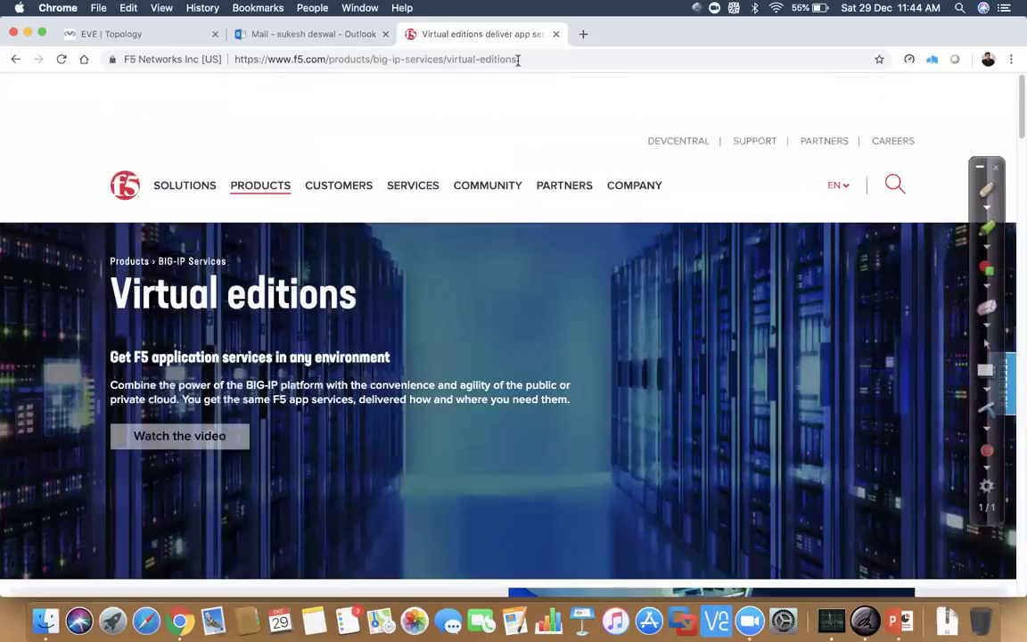
left_click(522, 60)
Search Google for 'f5 ova download' and look through the DevCentral and trial results.
type("f5 ")
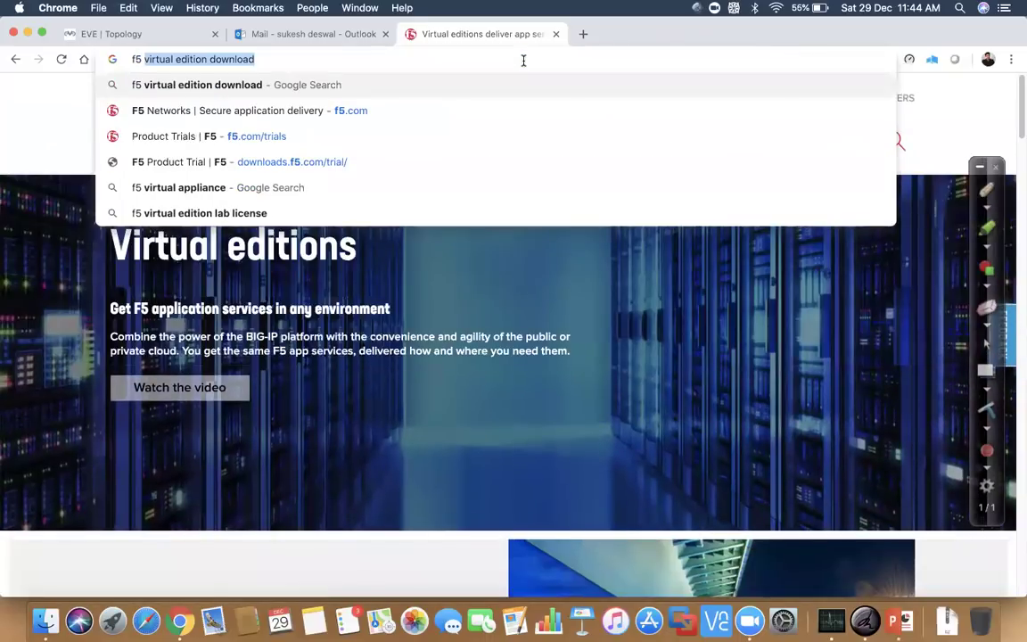
type("iso download")
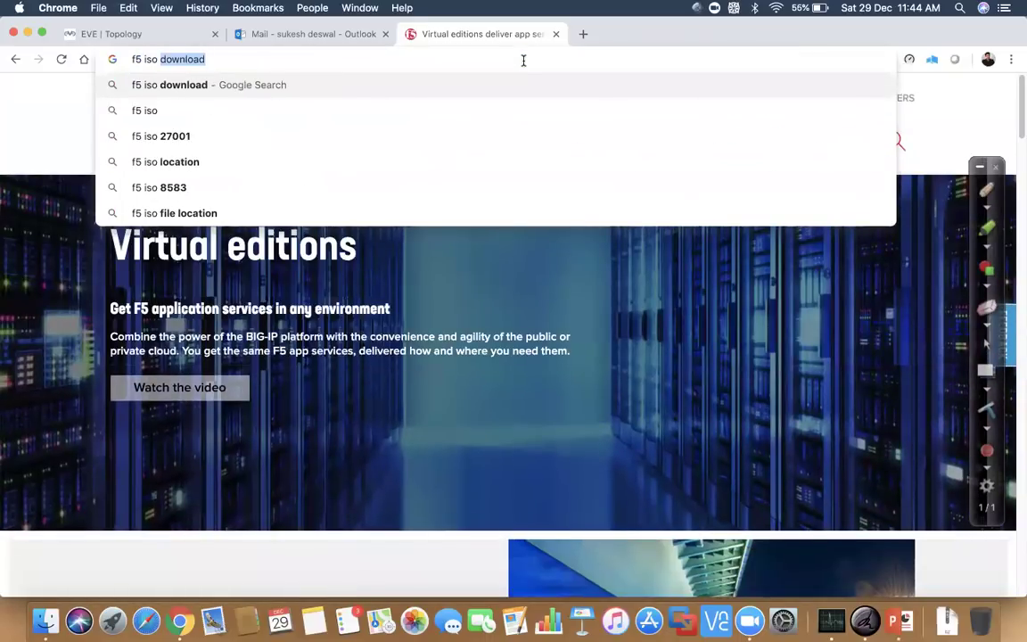
key("Right")
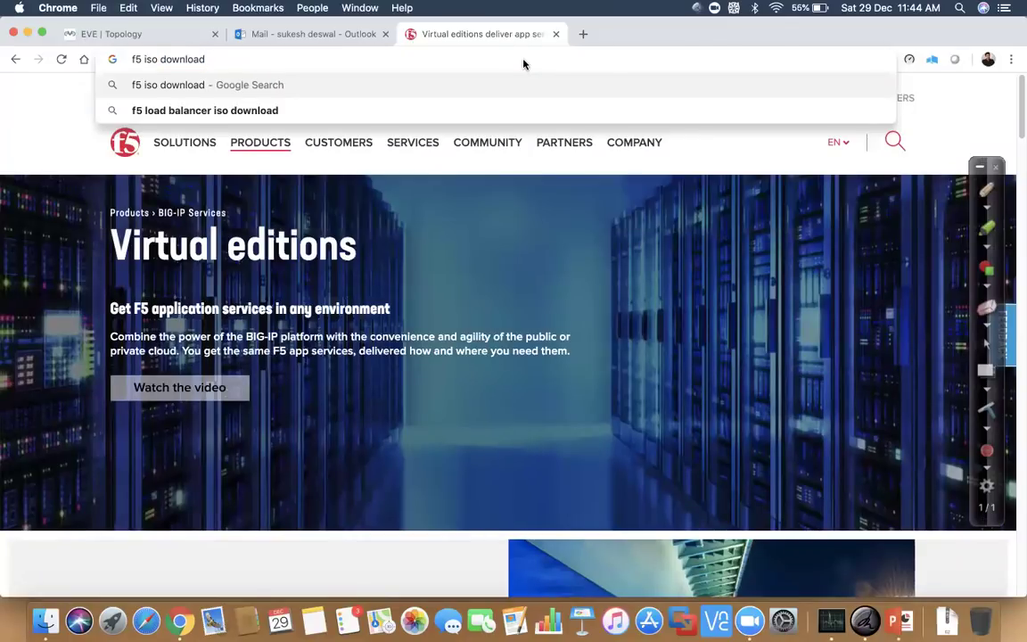
key("BackSpace")
key("BackSpace")
key("BackSpace")
key("BackSpace")
key("BackSpace")
key("BackSpace")
key("BackSpace")
key("BackSpace")
key("BackSpace")
key("BackSpace")
key("BackSpace")
key("BackSpace")
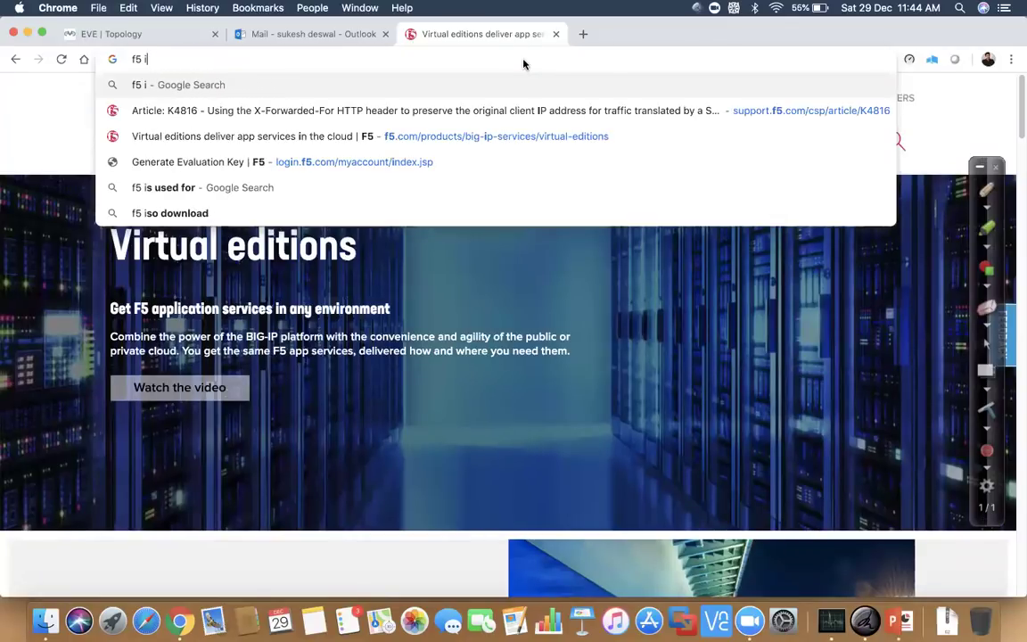
type("ova")
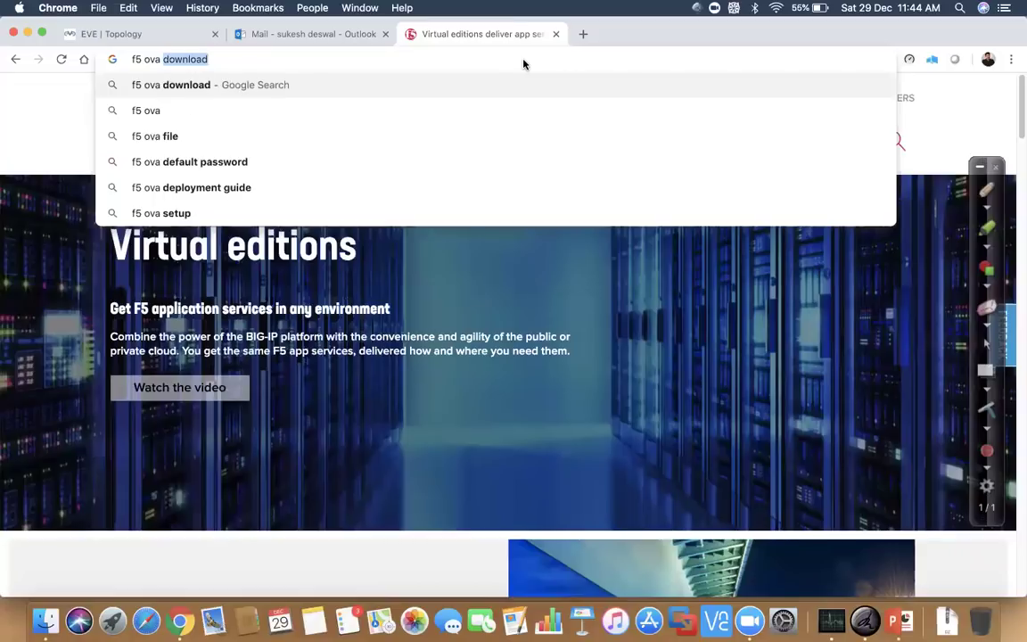
key("Return")
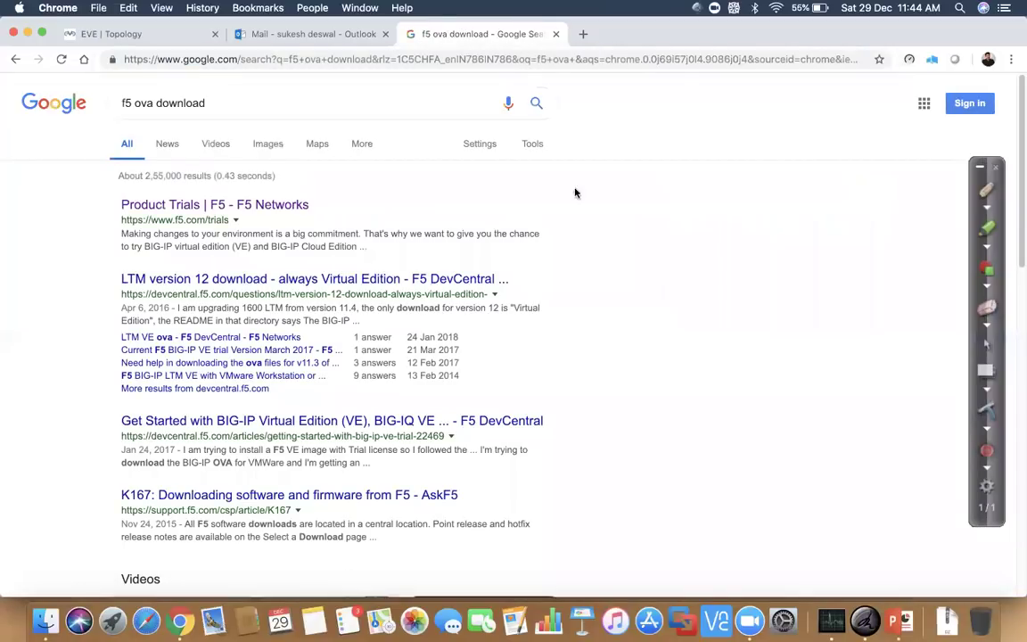
scroll(598, 236, "down", 2)
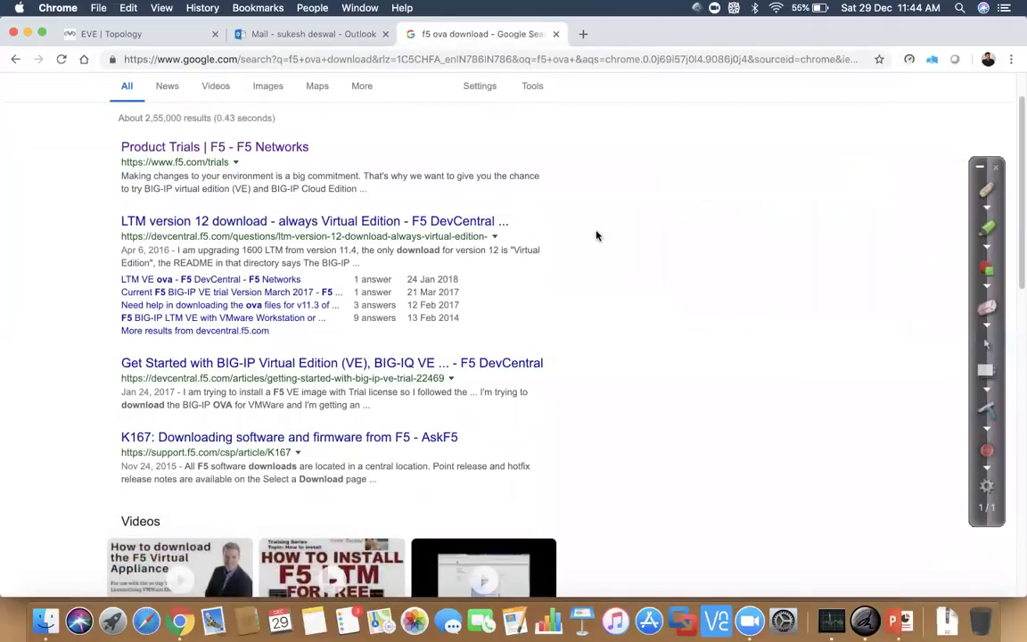
scroll(598, 235, "down", 1)
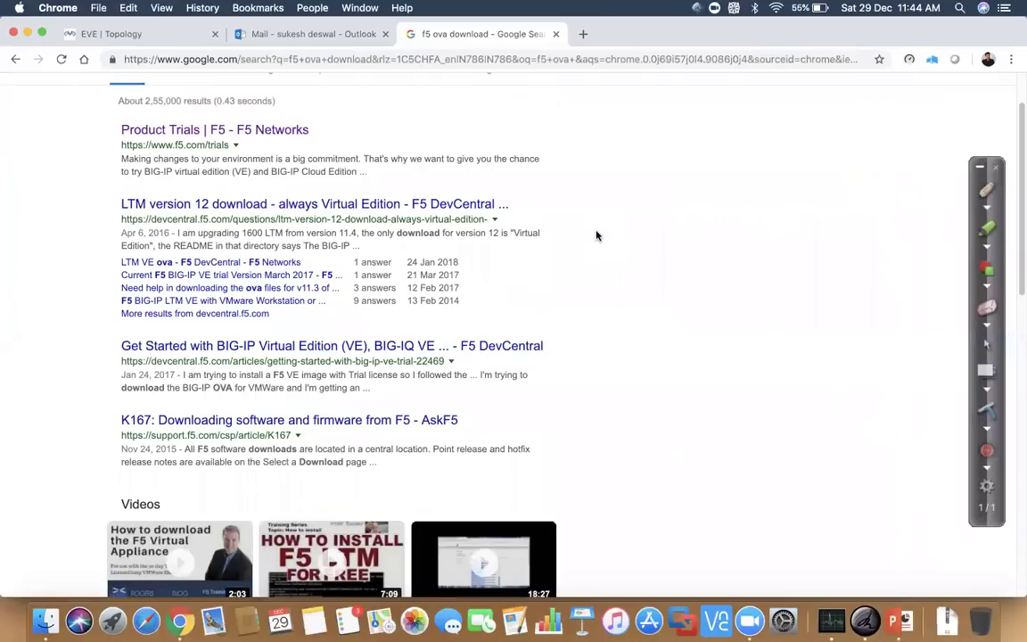
scroll(597, 236, "down", 5)
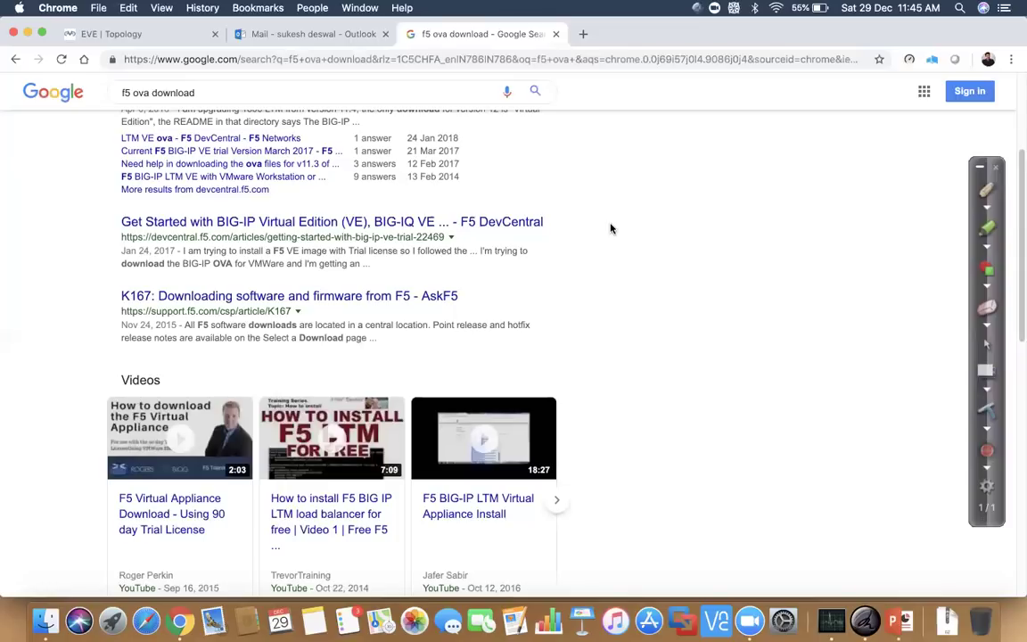
scroll(589, 266, "down", 4)
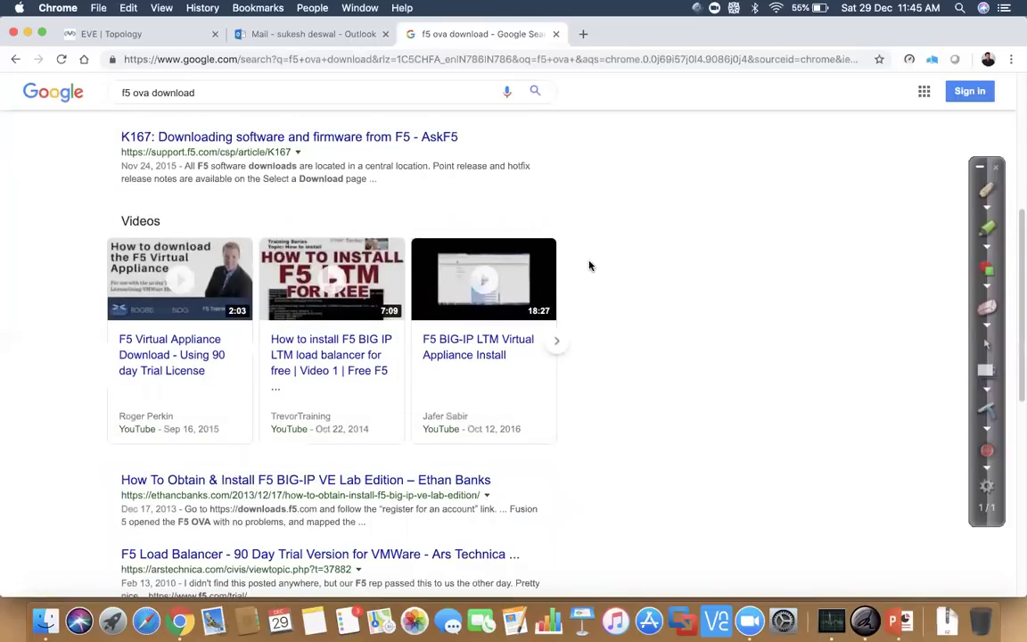
scroll(588, 265, "up", 8)
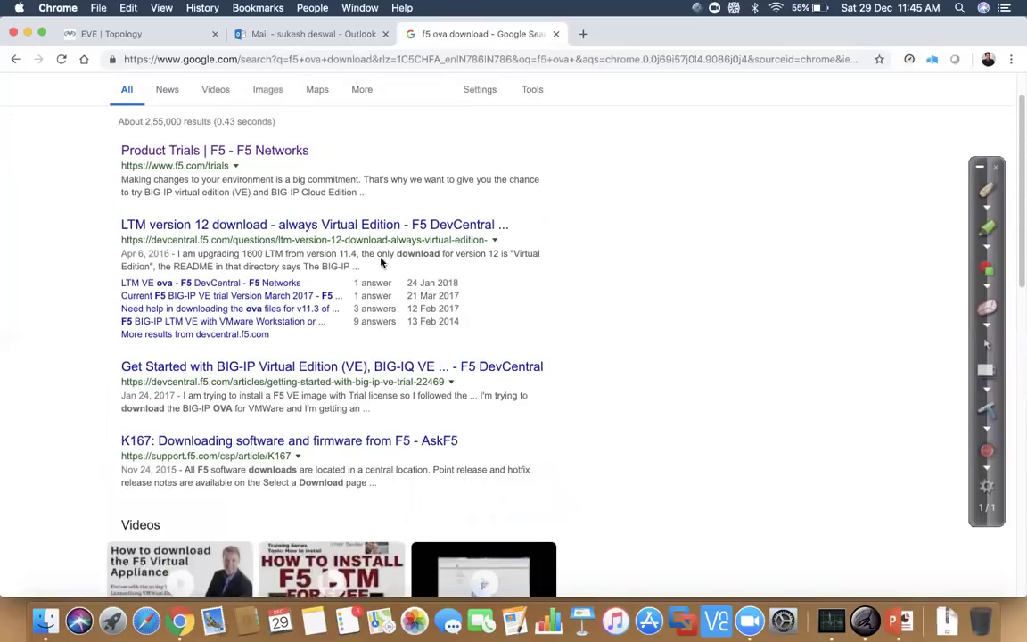
Open the DevCentral 'LTM version 12 download' question and scroll to its accepted answer.
left_click(312, 231)
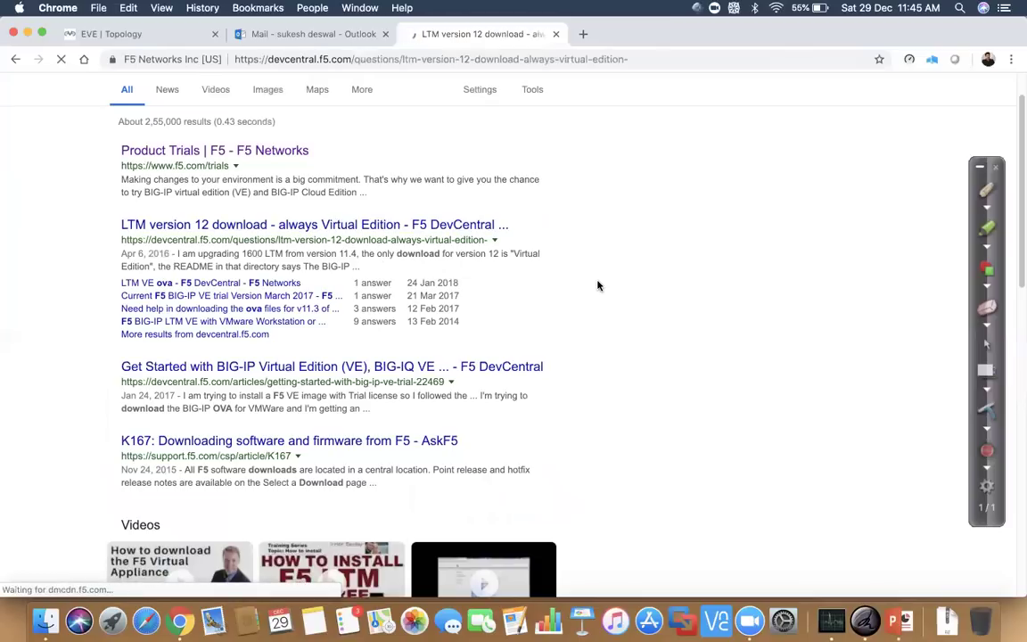
scroll(597, 283, "down", 4)
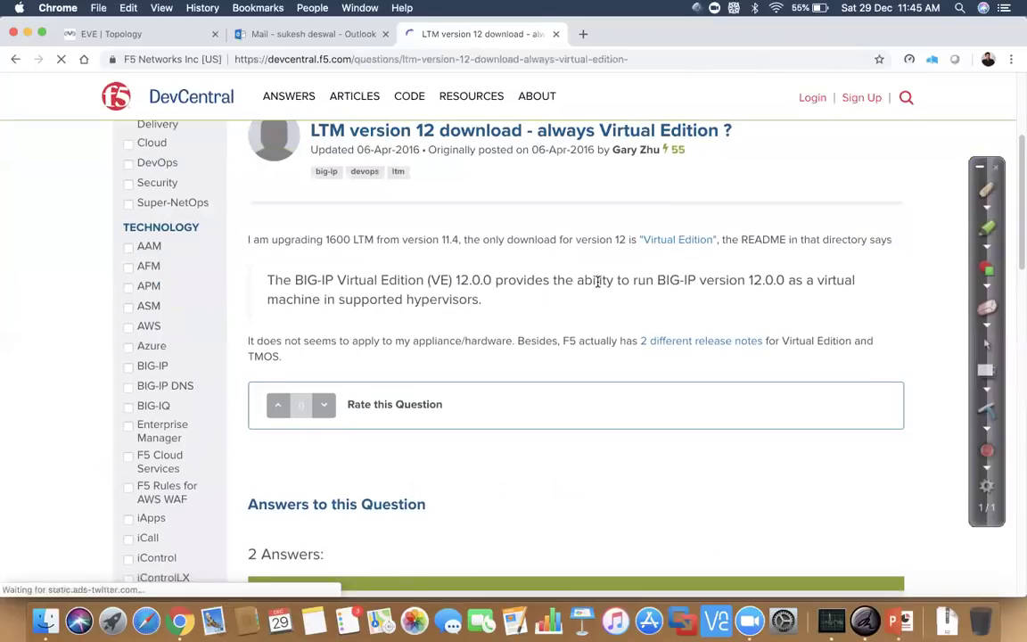
scroll(598, 282, "down", 5)
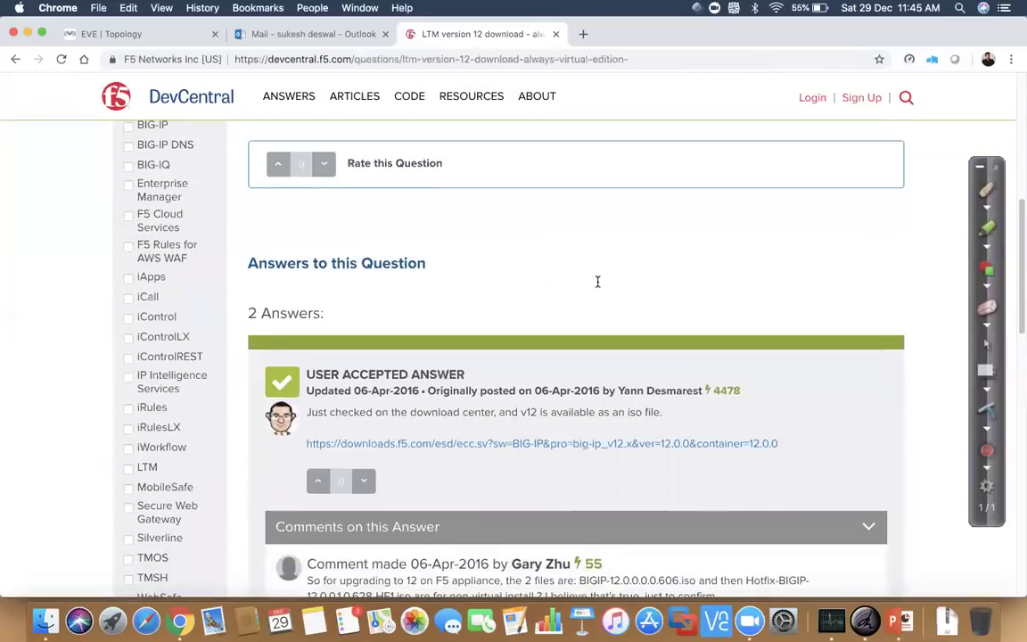
scroll(598, 284, "down", 4)
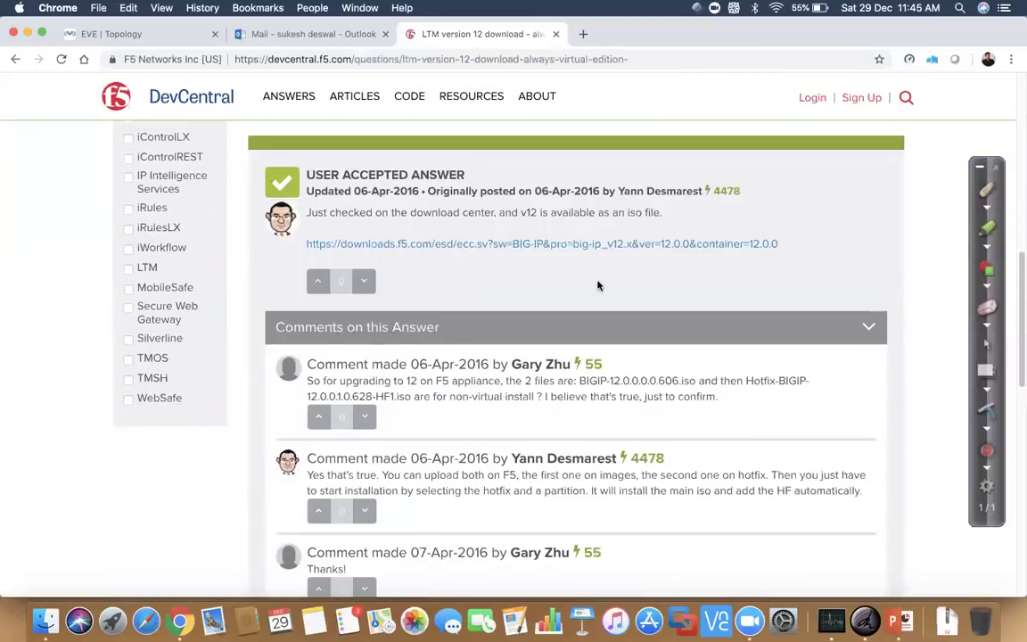
Follow the answer's downloads.f5.com link and accept the F5 software license agreement.
left_click(565, 246)
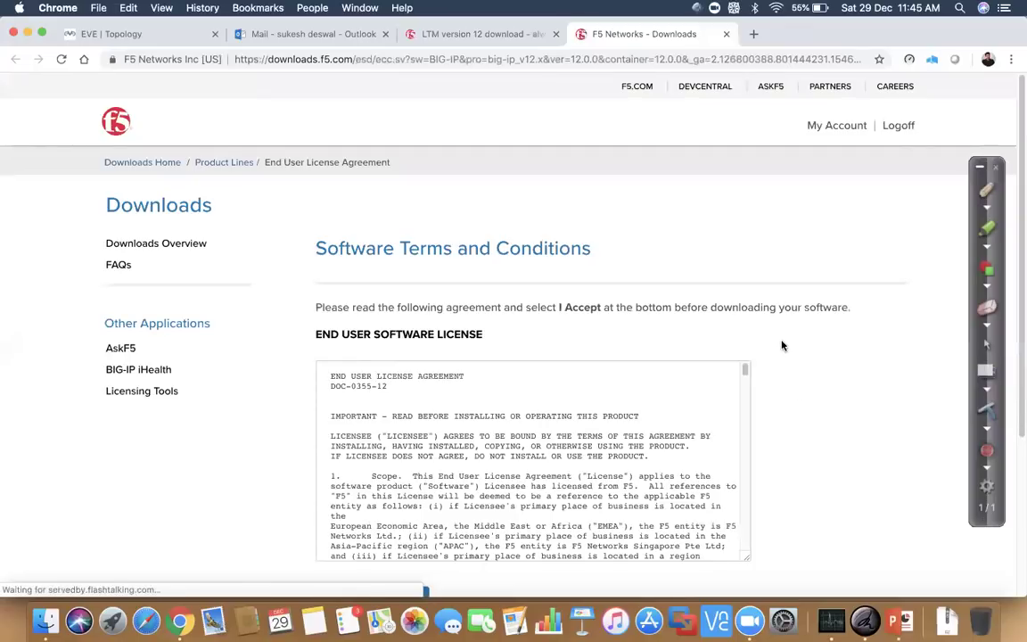
scroll(798, 408, "down", 3)
scroll(798, 407, "up", 3)
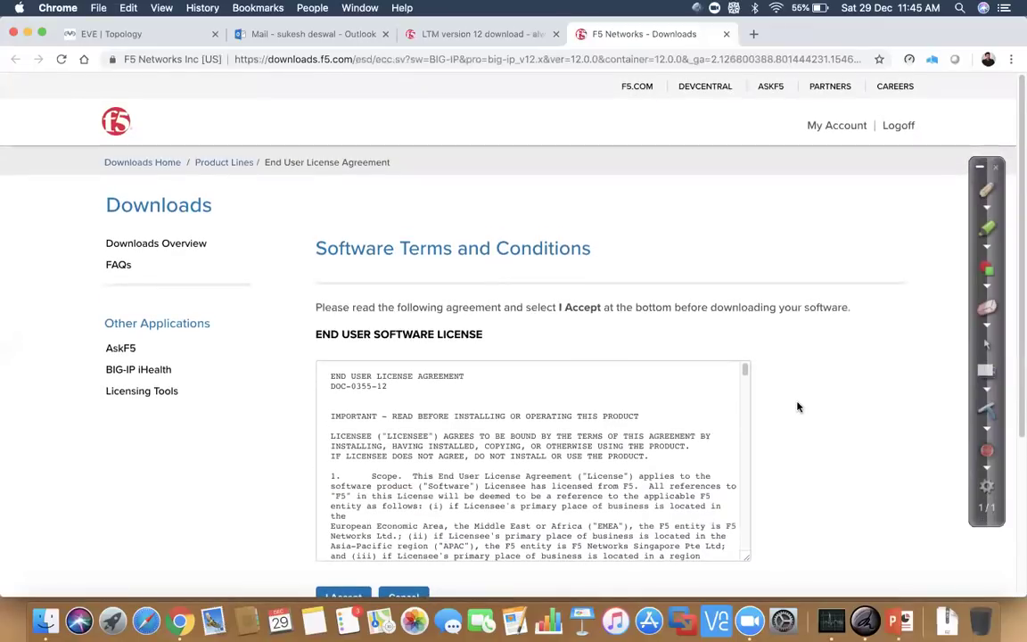
scroll(798, 408, "down", 1)
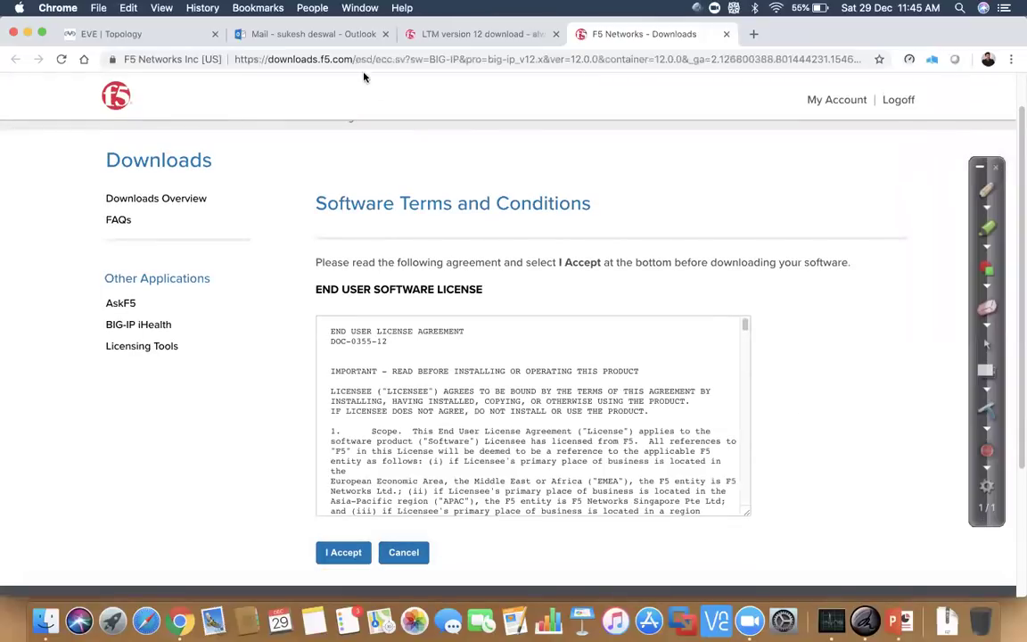
scroll(789, 419, "down", 4)
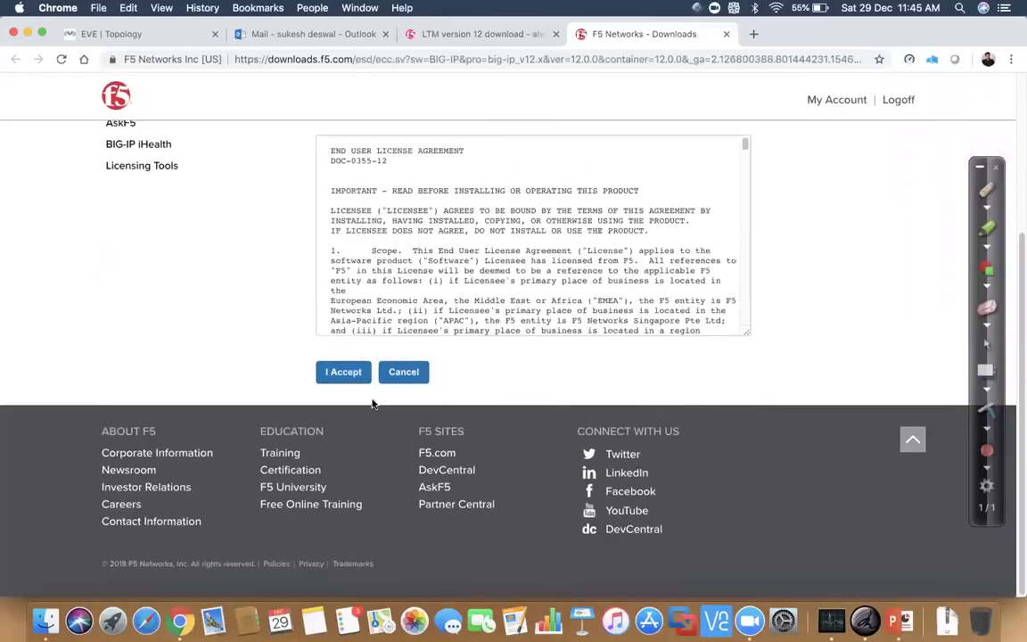
left_click(344, 372)
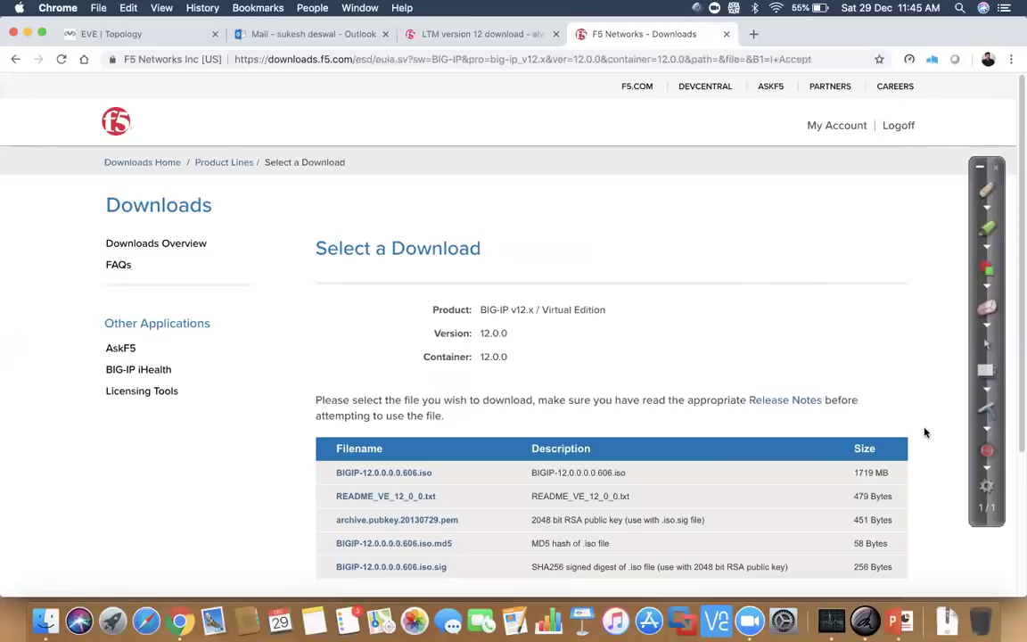
Return to the top of the BIG-IP v12.x VE 12.0.0 download list and check its page address.
scroll(925, 433, "down", 4)
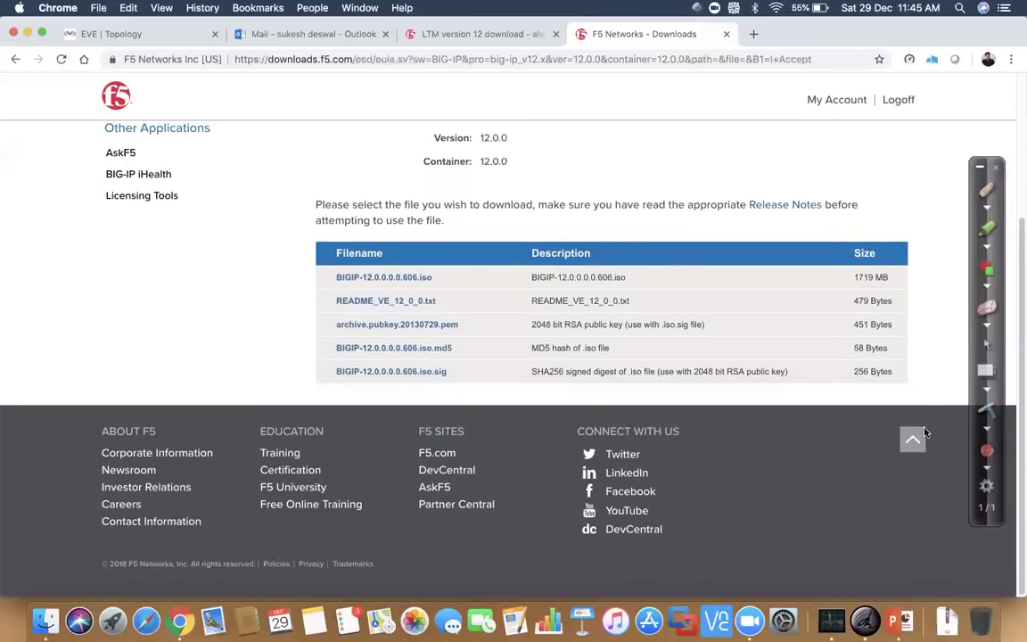
left_click(924, 432)
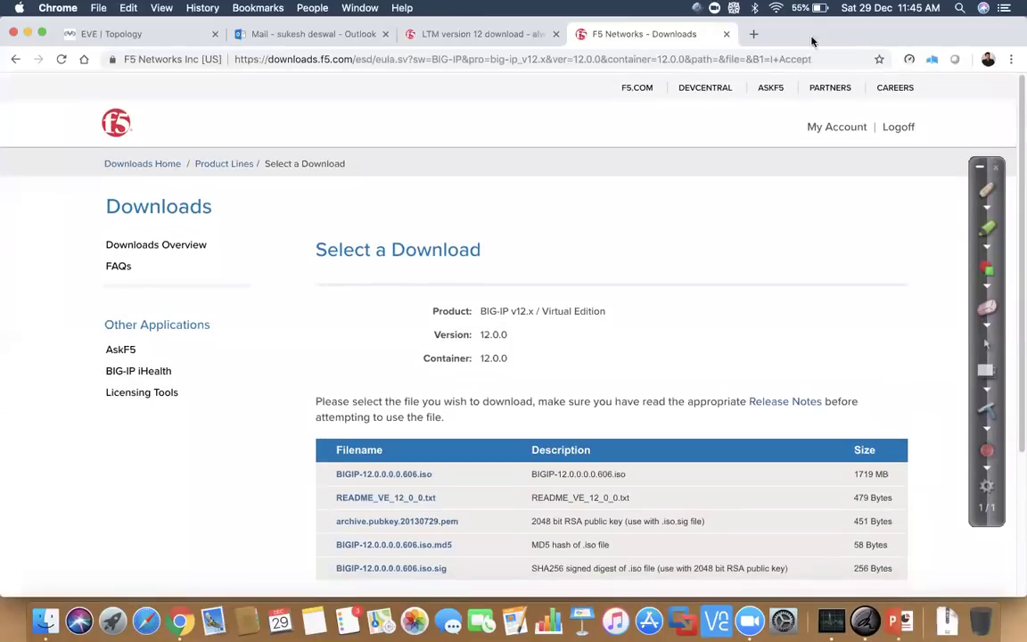
left_click(814, 56)
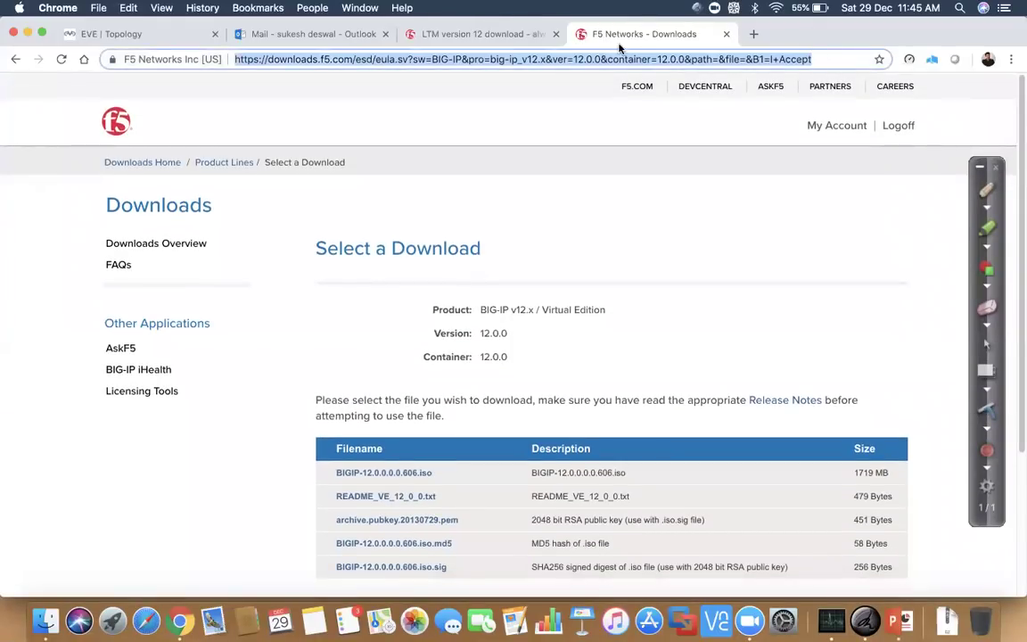
left_click(748, 38)
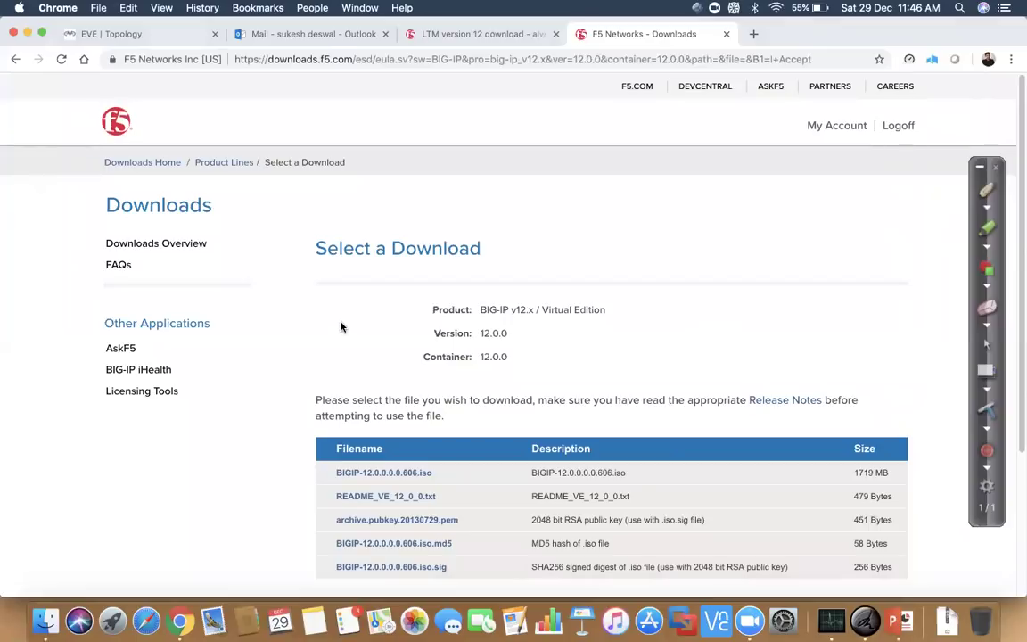
Visit the F5 Licensing Tools and evaluation key pages, then swipe back to the 12.0.0 VE downloads.
left_click(295, 386)
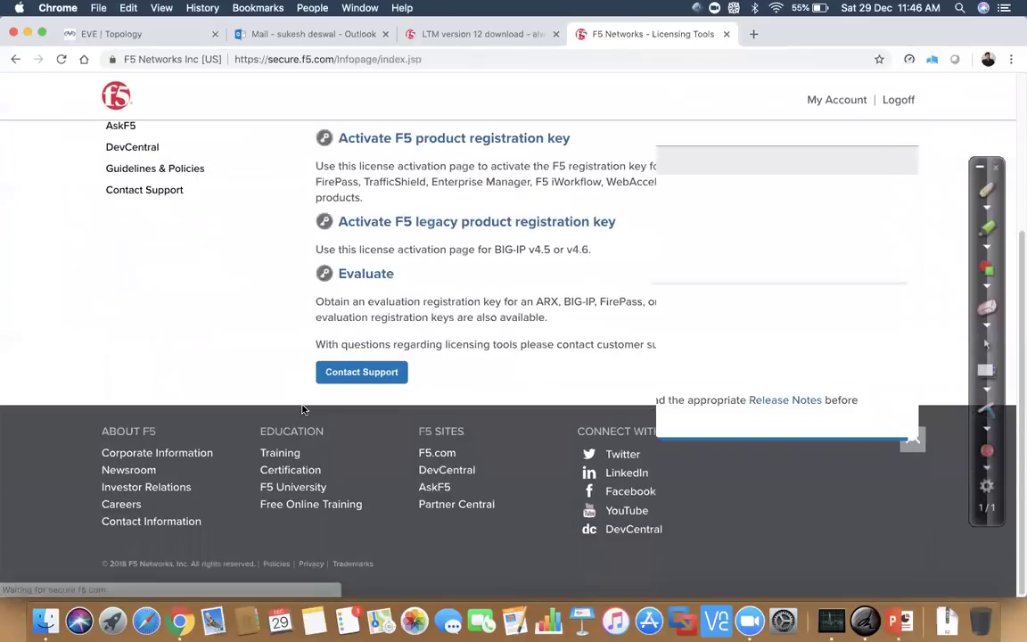
scroll(304, 410, "down", 4)
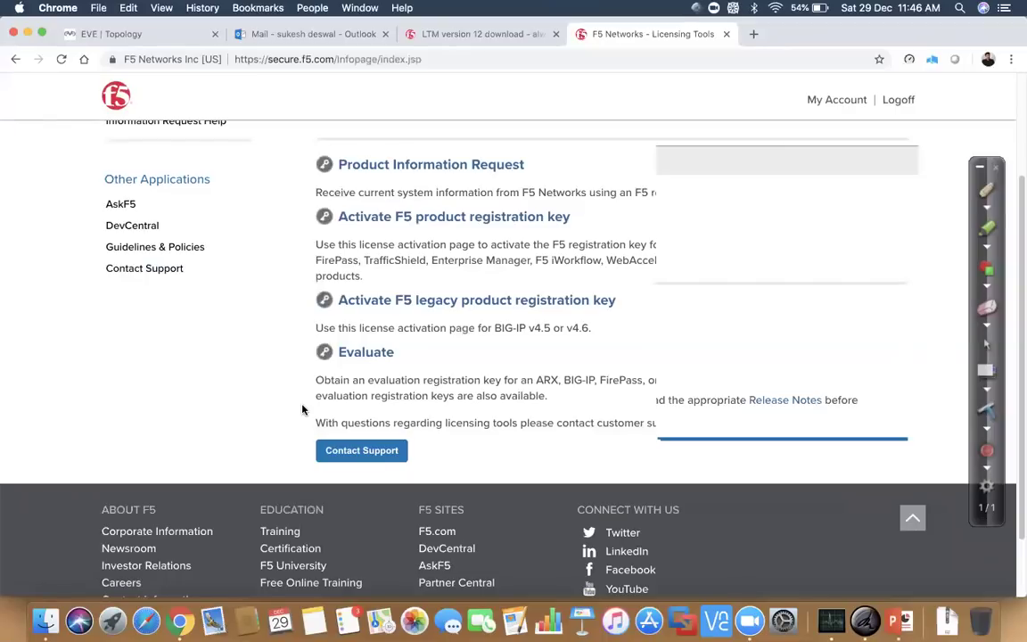
scroll(304, 410, "up", 4)
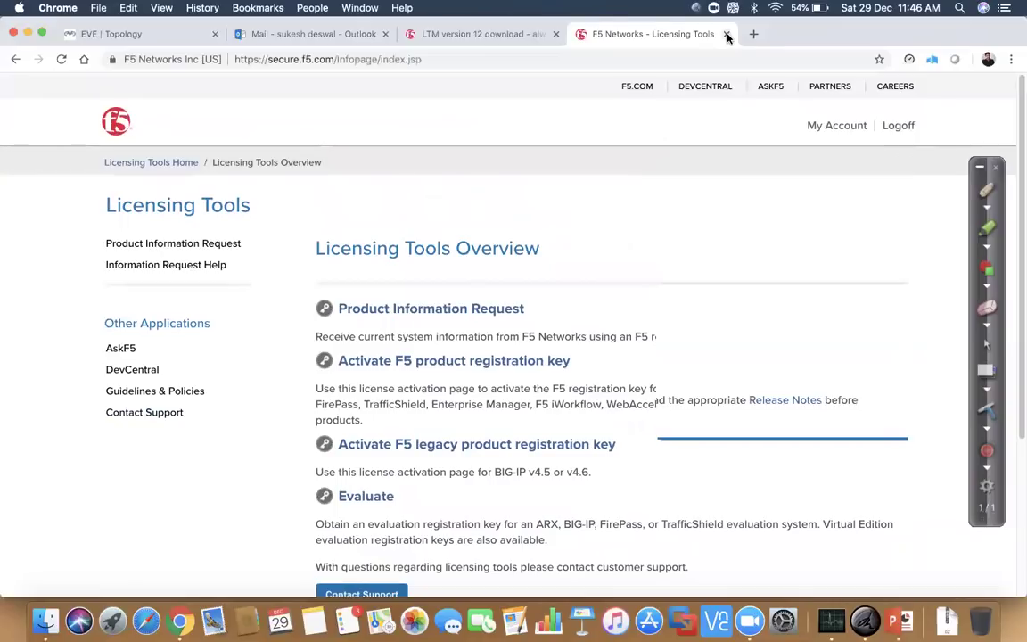
left_click(366, 498)
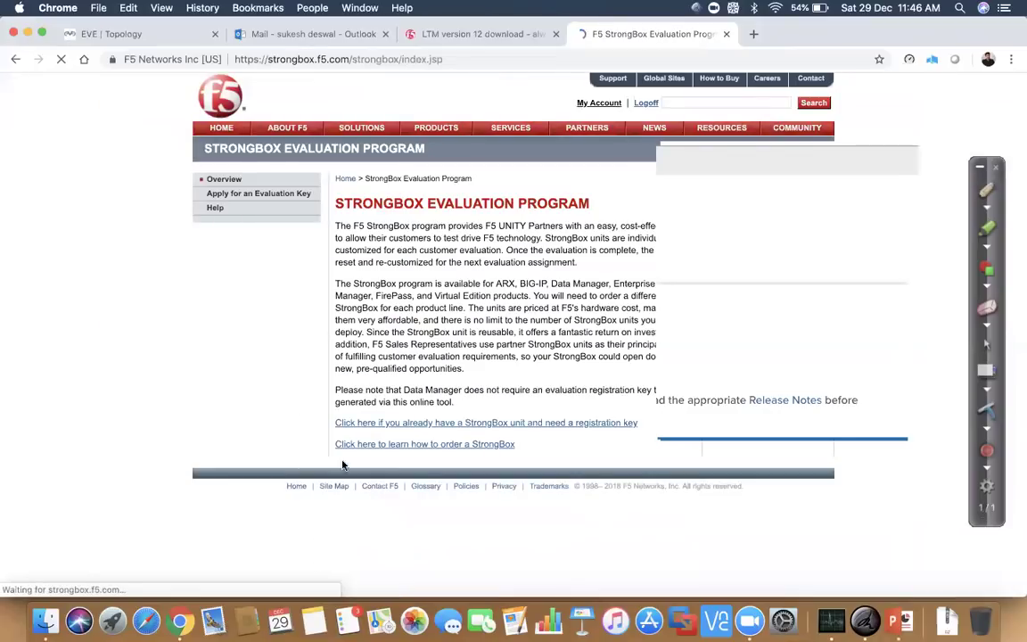
scroll(300, 408, "left", 5)
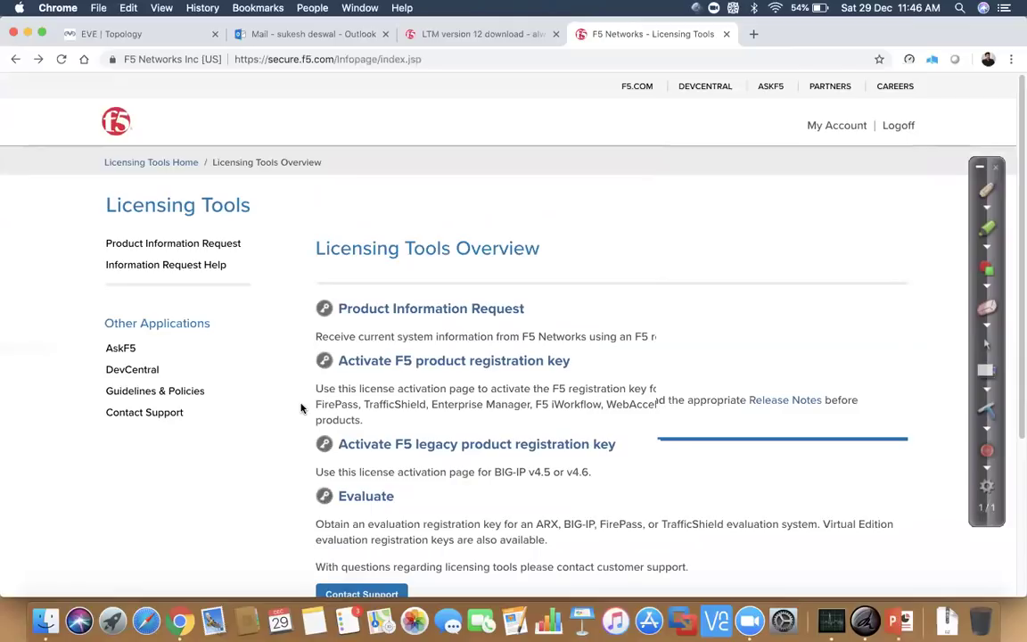
scroll(301, 408, "left", 5)
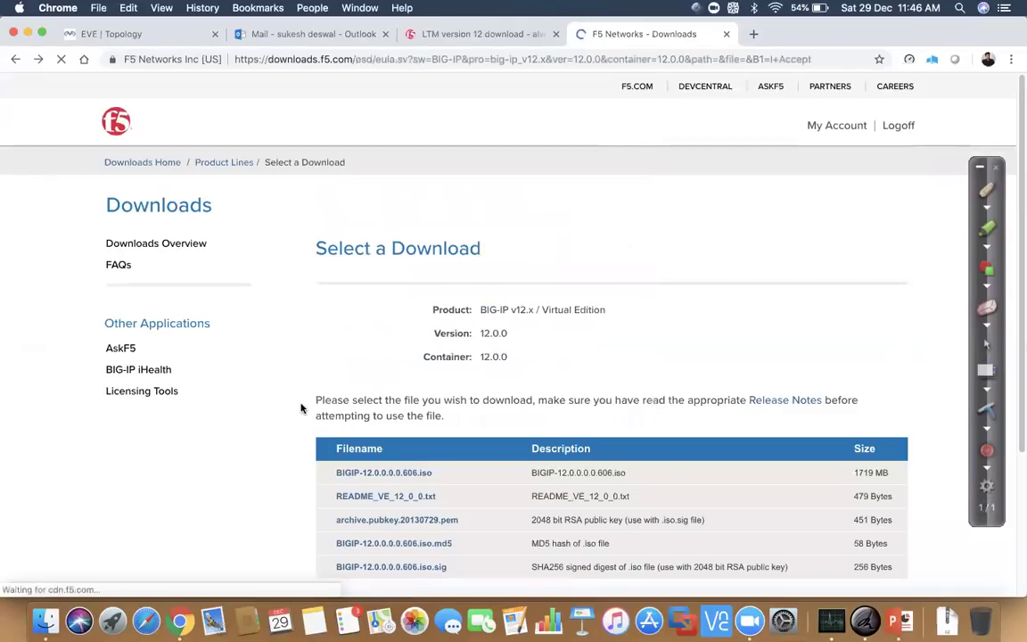
scroll(300, 408, "down", 5)
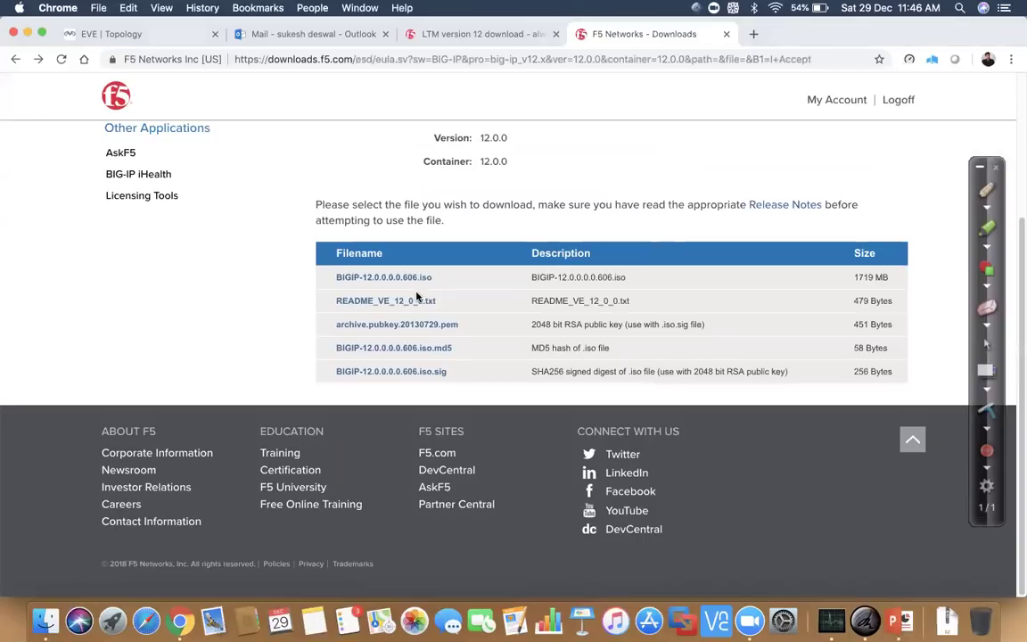
scroll(483, 326, "up", 3)
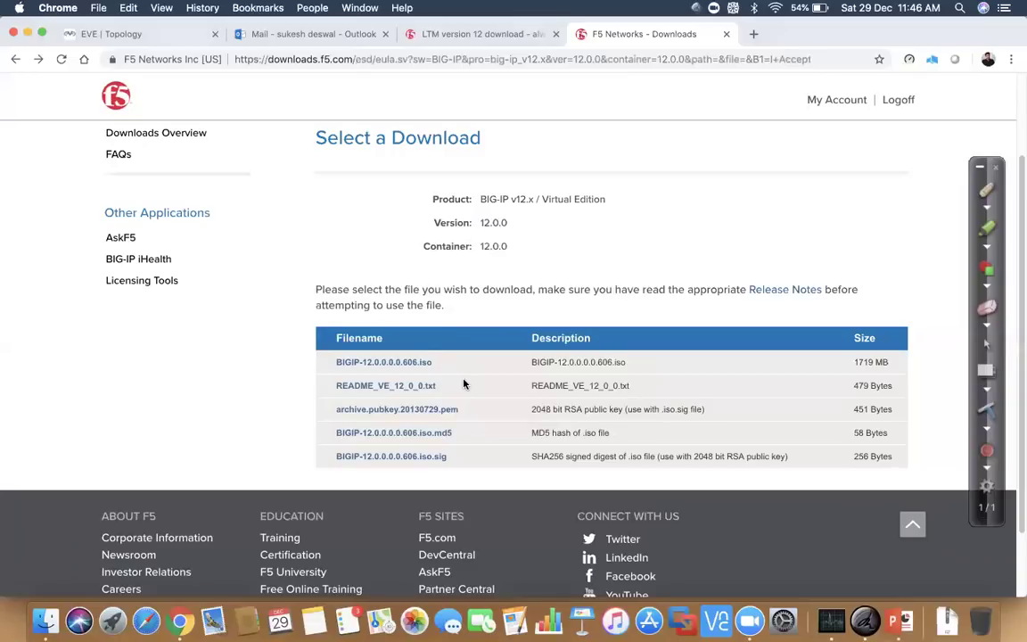
scroll(464, 385, "up", 1)
scroll(452, 379, "up", 4)
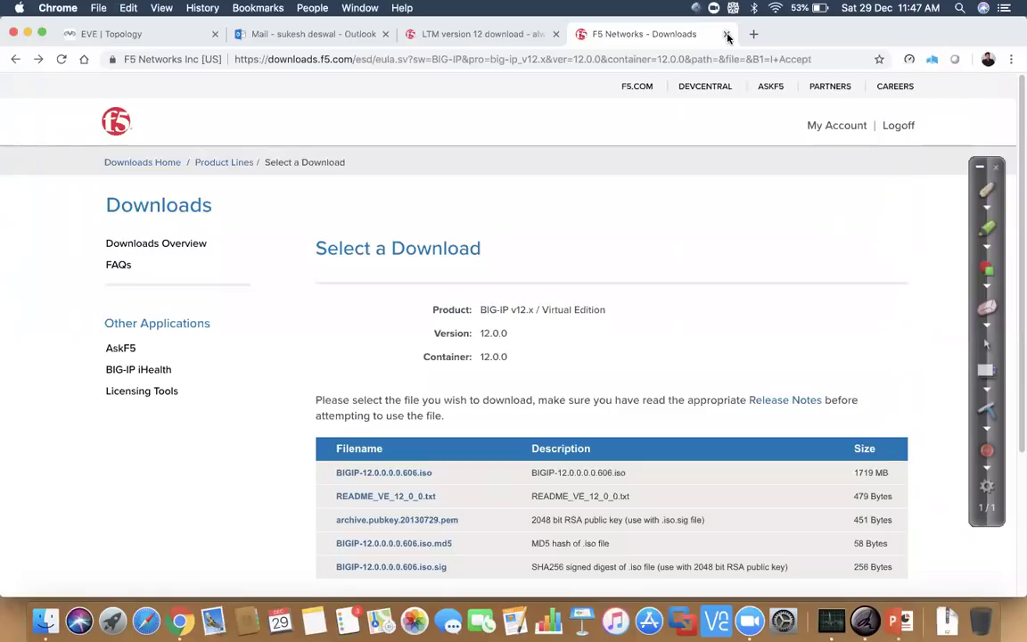
left_click(728, 35)
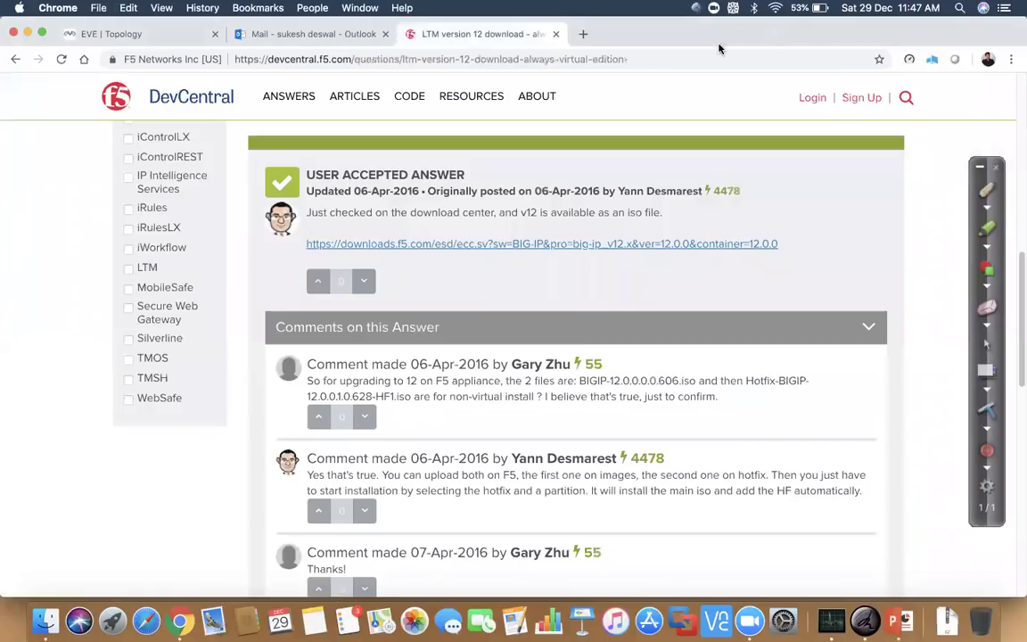
Close the DevCentral tab and switch to the EVE | Topology tab.
left_click(555, 35)
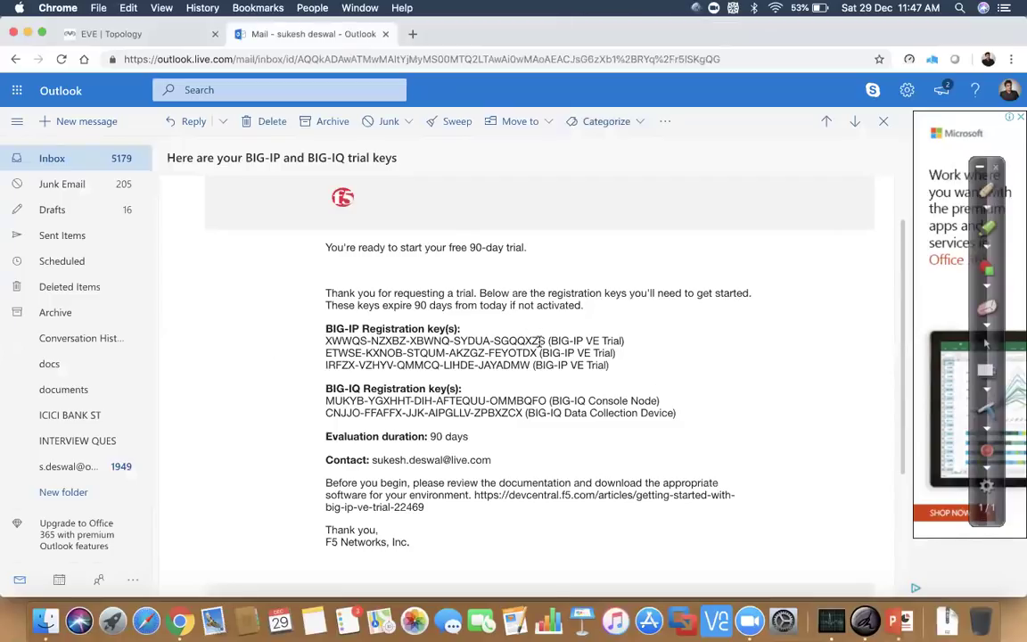
left_click(136, 33)
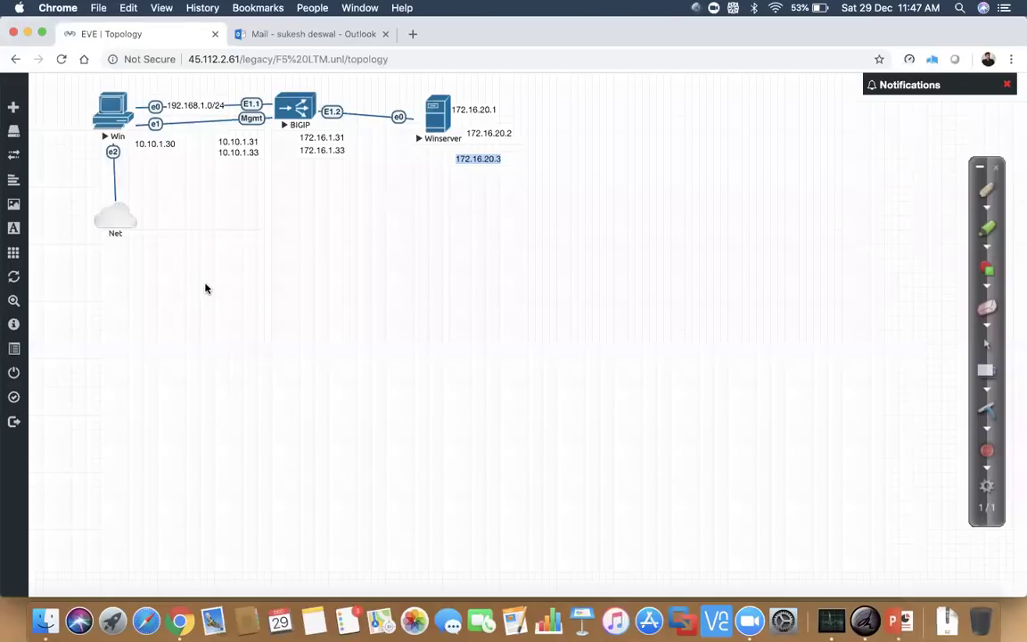
Open the Win node's console, then view the lab's TOPOLOGY picture and close it.
left_click(111, 112)
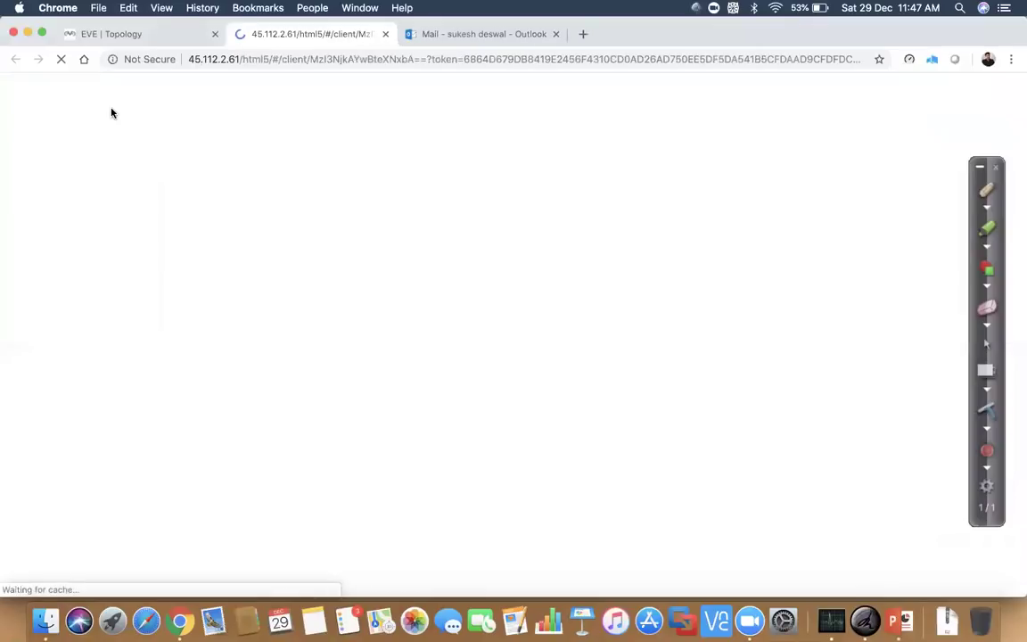
left_click(150, 33)
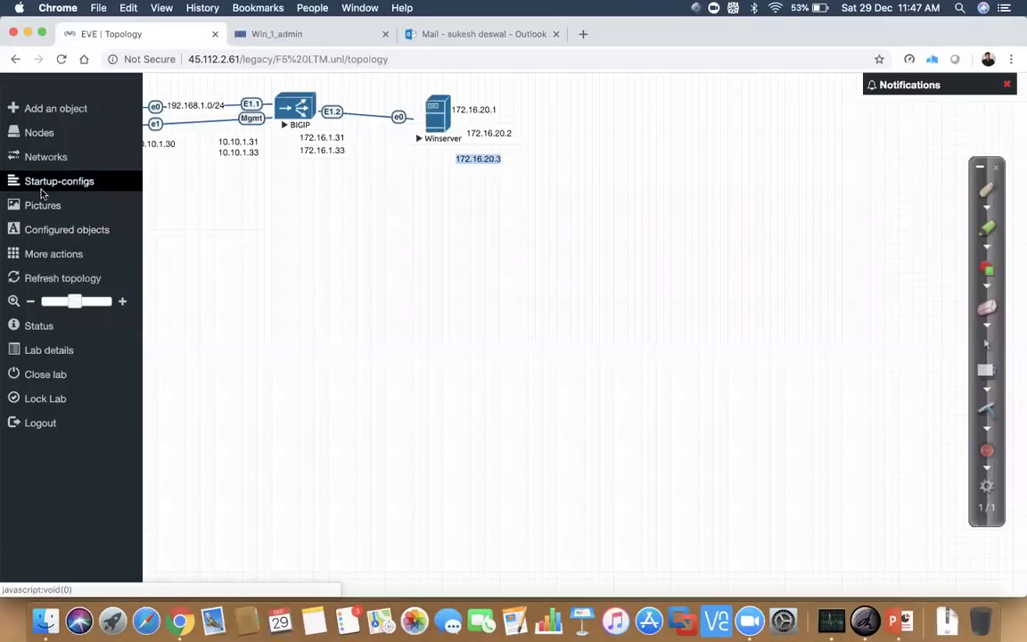
left_click(42, 205)
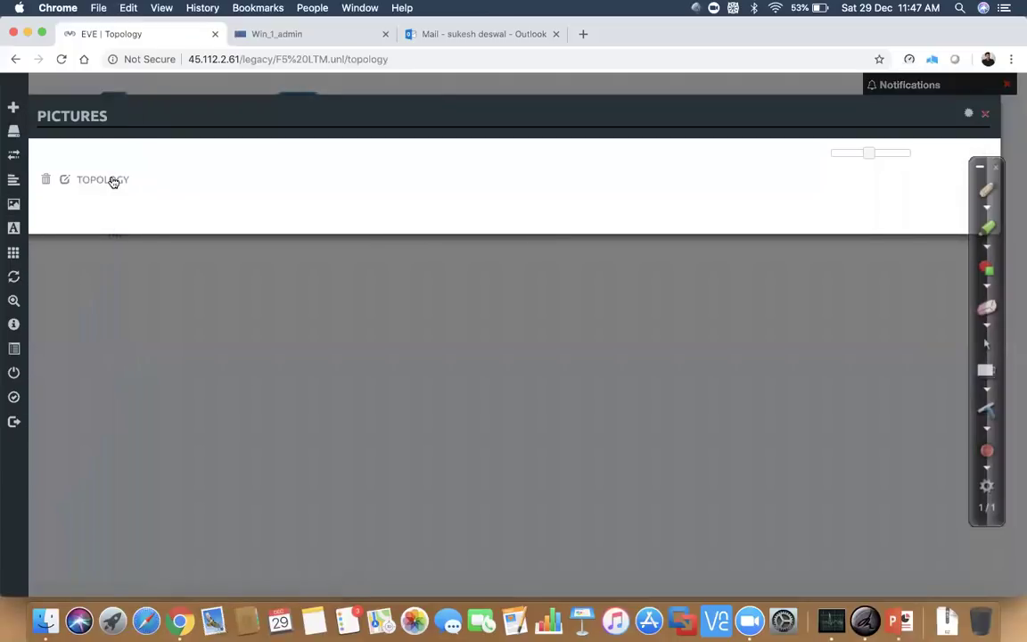
left_click(114, 182)
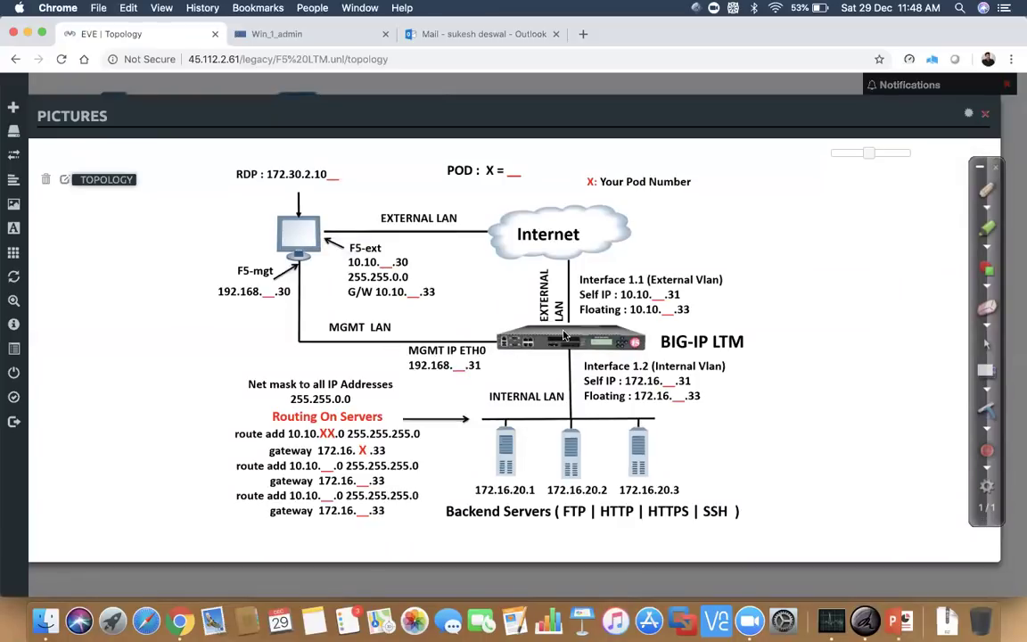
left_click(226, 582)
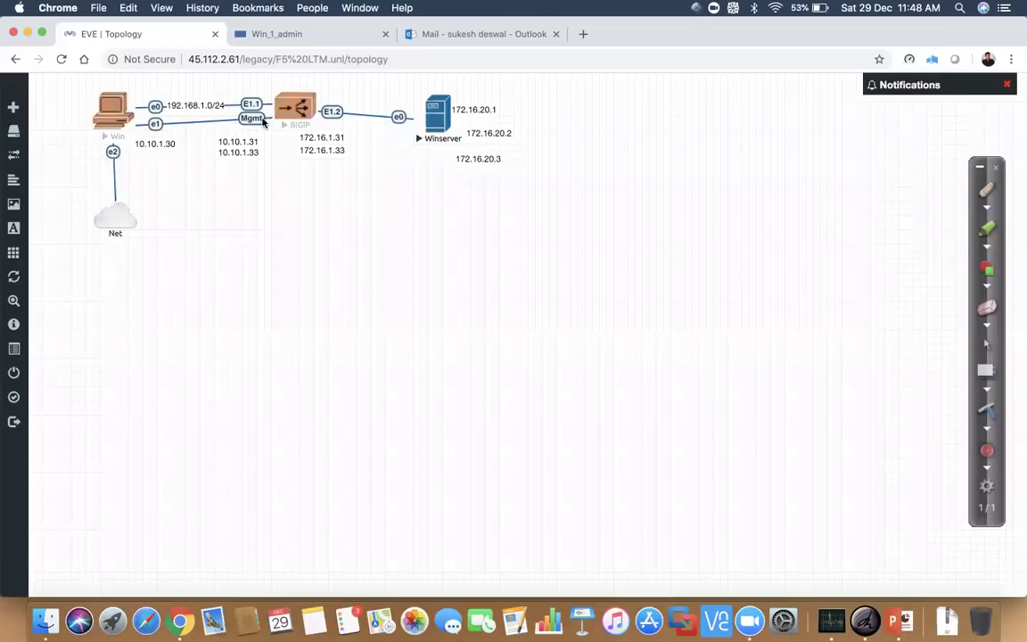
Switch to the Win_1 console tab and reload it to show the MGMT-PC1 Windows 7 desktop.
left_click(339, 41)
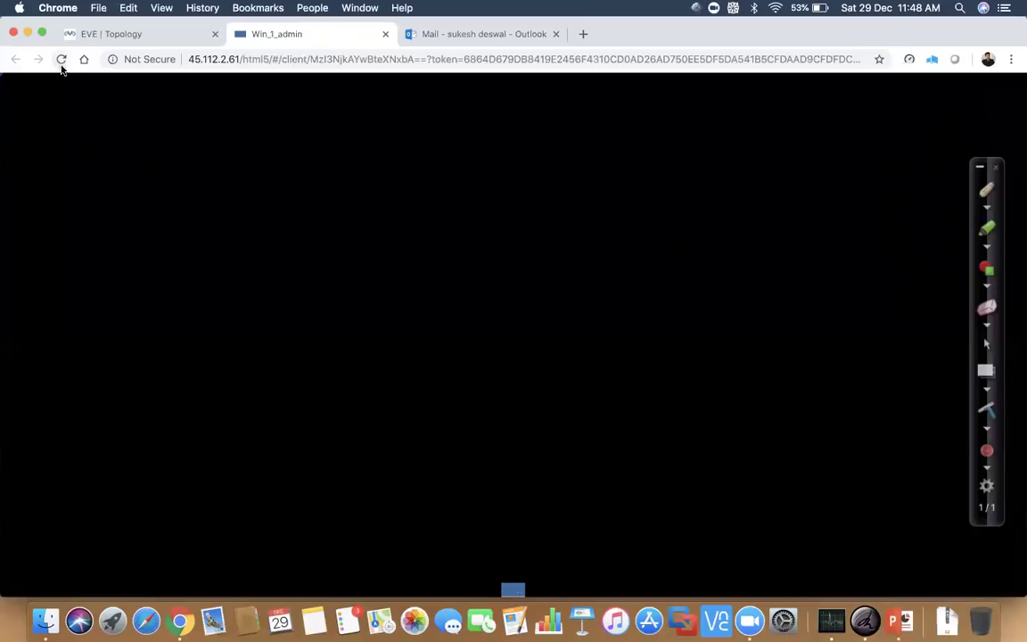
left_click(121, 38)
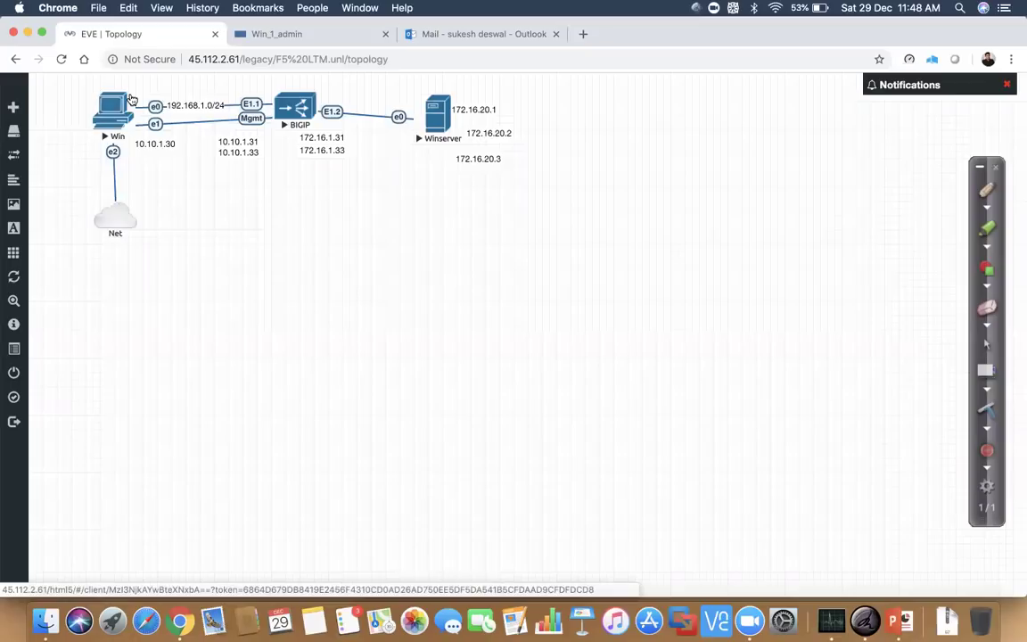
left_click(285, 38)
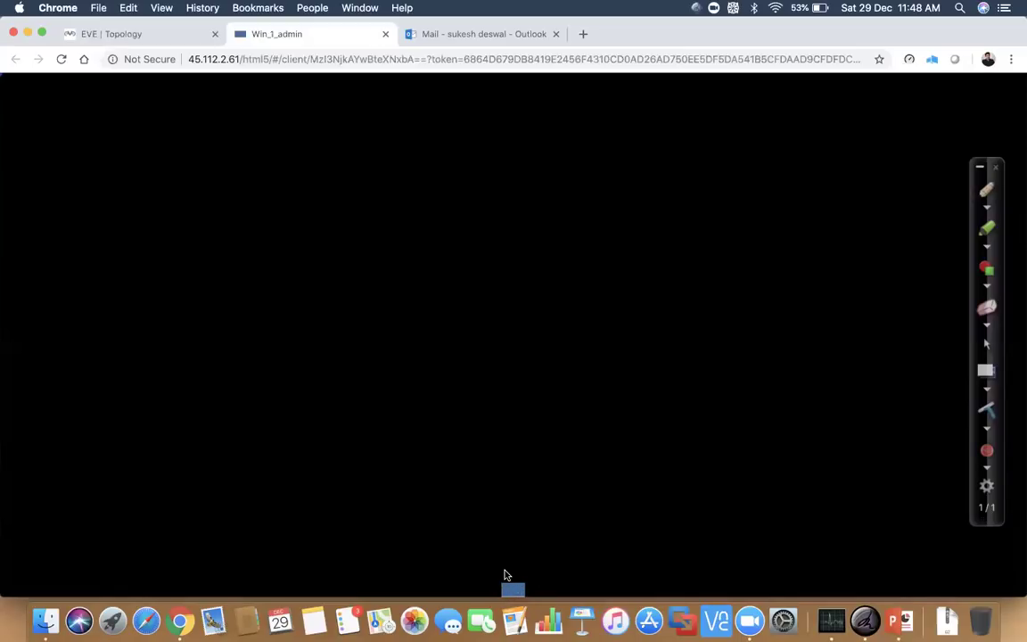
left_click(61, 59)
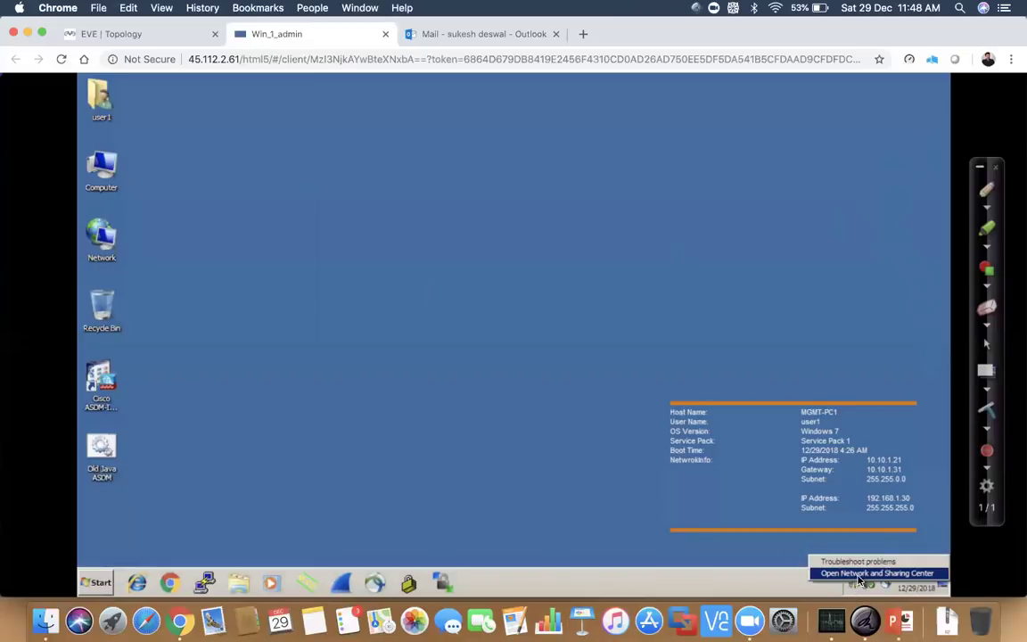
From the network tray icon, open the Network Connections list showing Local Area Connections 1–5.
left_click(860, 574)
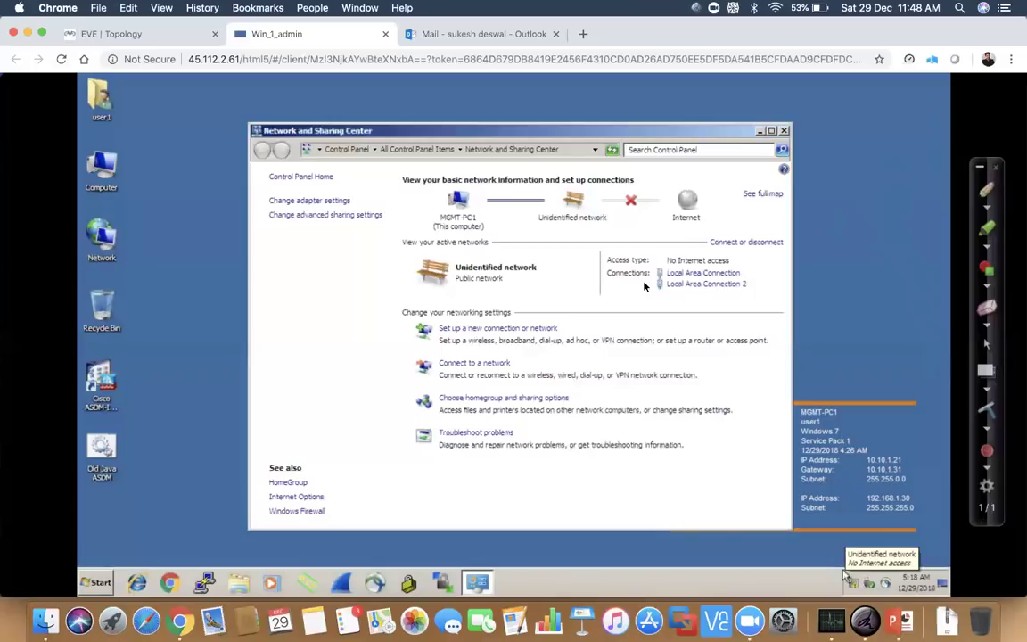
left_click(156, 38)
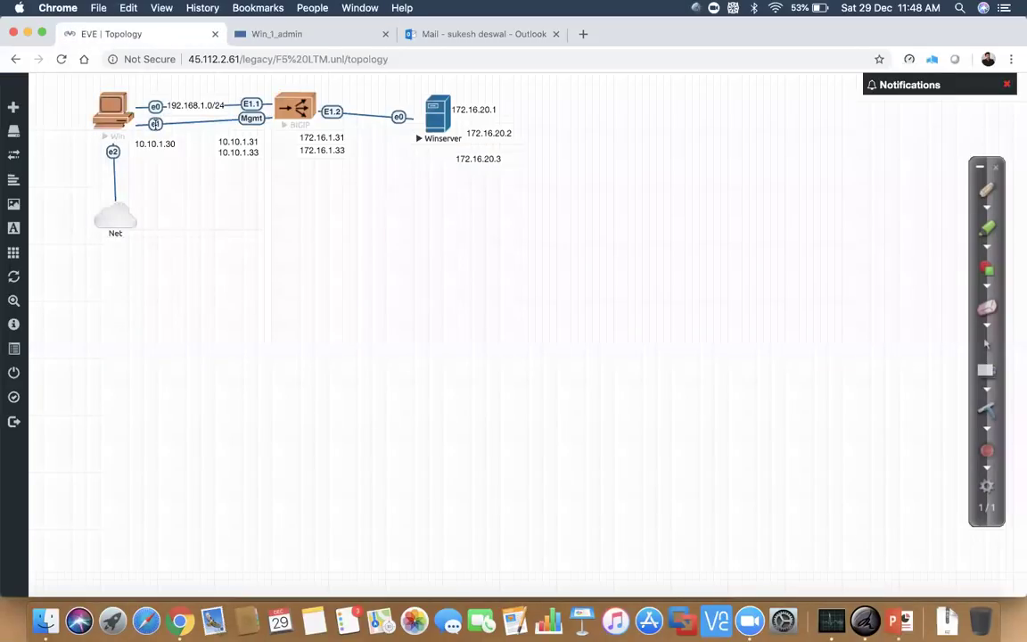
left_click(264, 36)
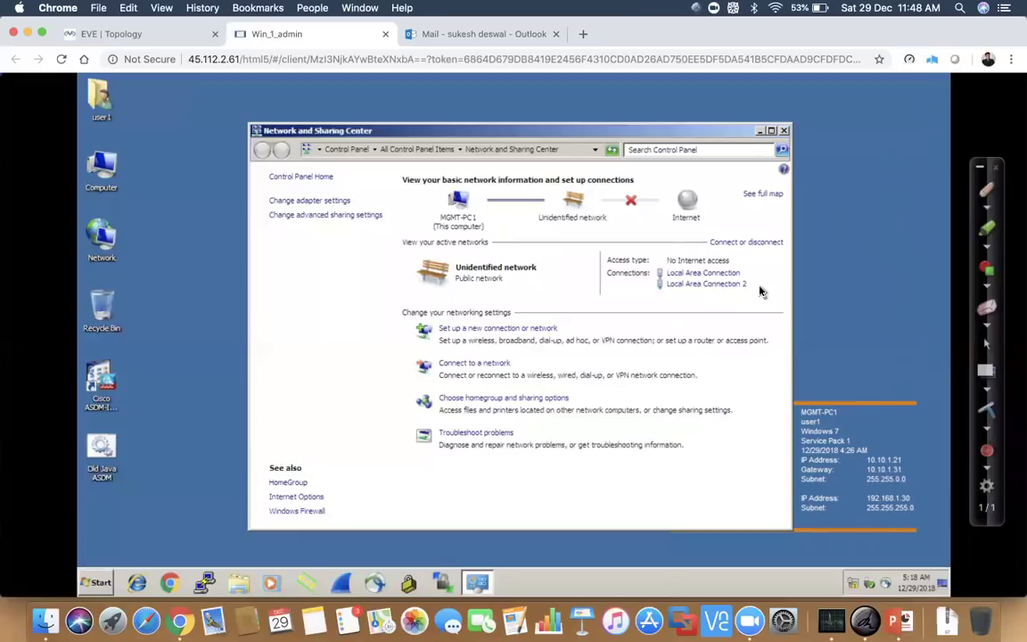
left_click(303, 200)
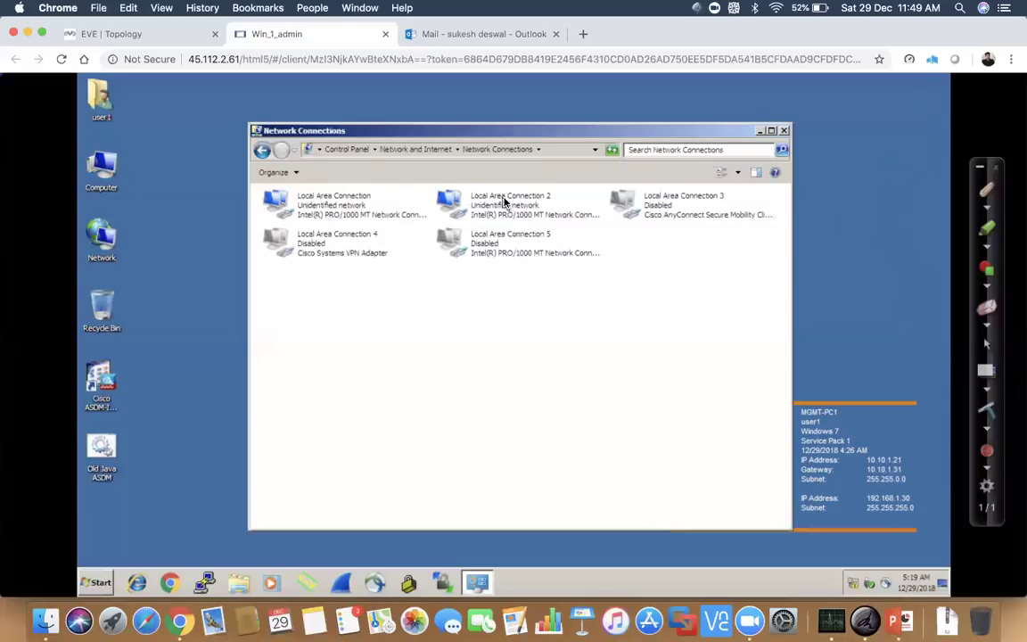
Enable the disabled Local Area Connection 5, then go back to the EVE lab topology.
left_click(486, 248)
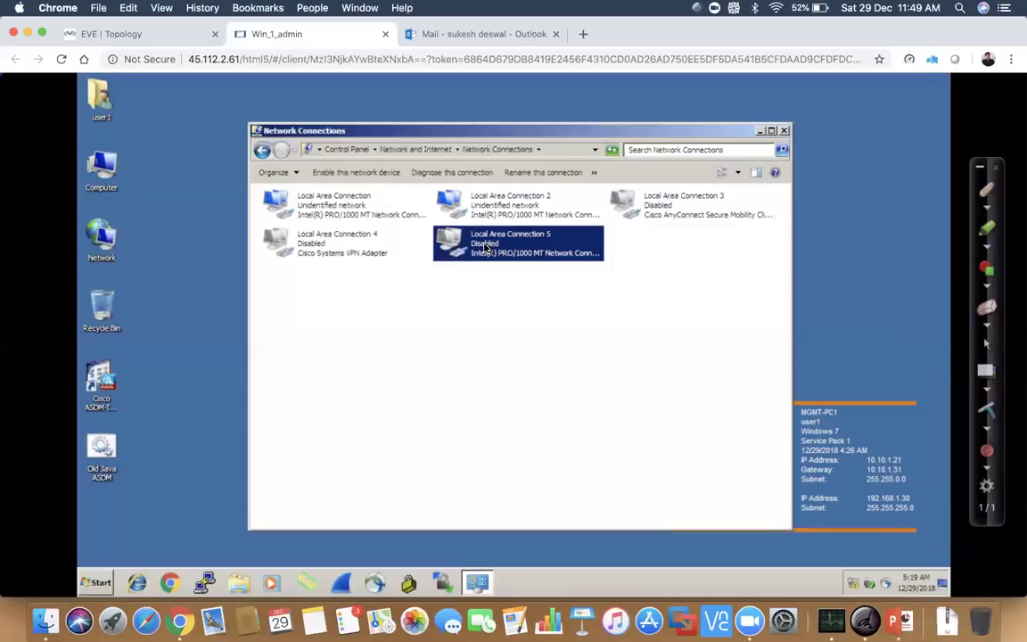
right_click(486, 247)
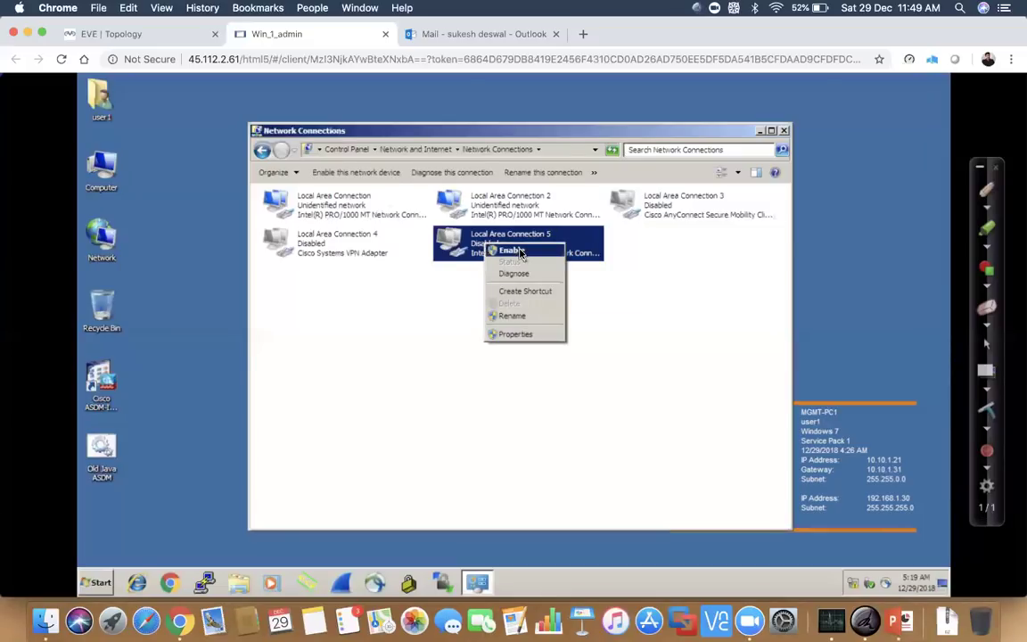
left_click(513, 251)
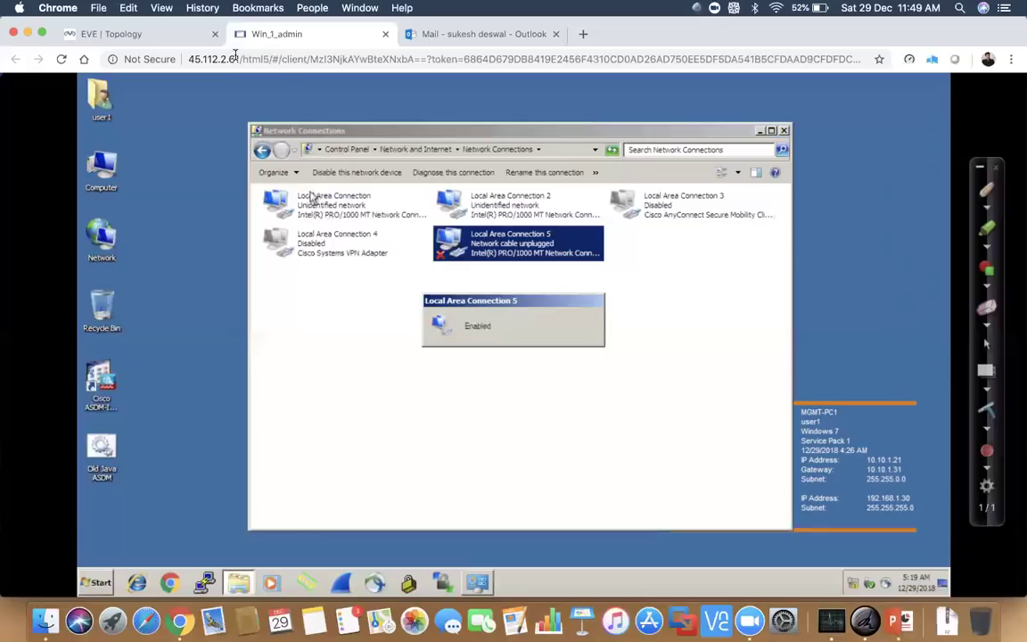
left_click(110, 34)
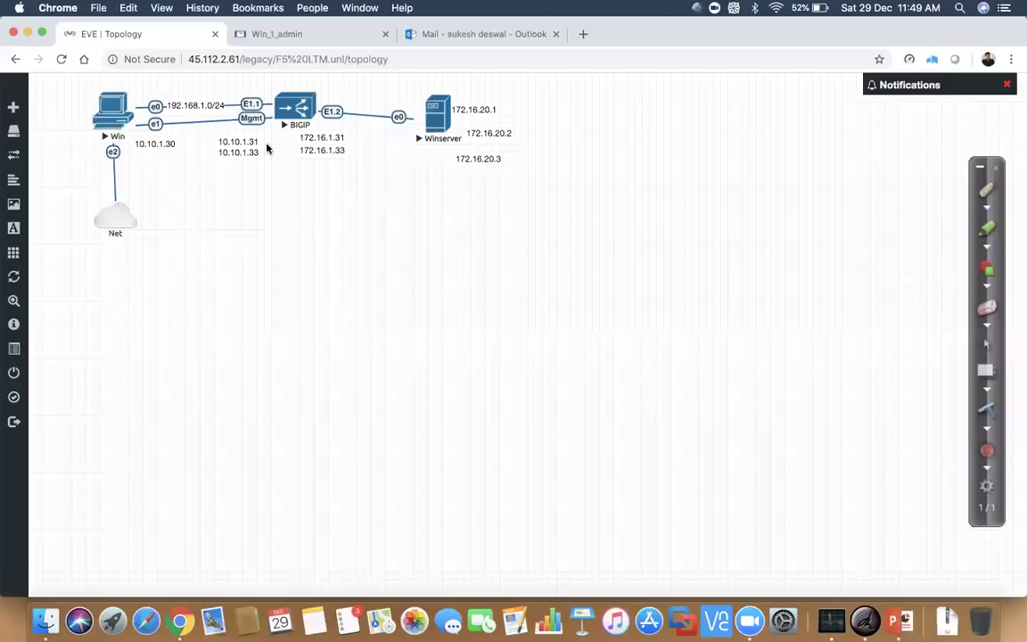
Select Local Area Connection, then move the 192.168.1.0/24 label beside the Win node's e1 link.
left_click(326, 36)
left_click(530, 346)
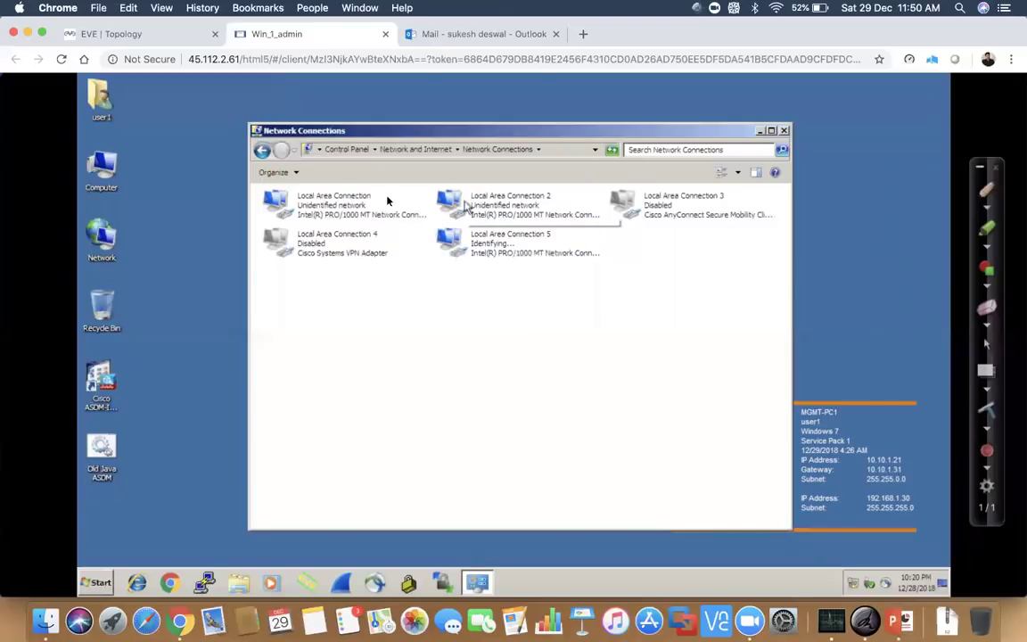
left_click(339, 204)
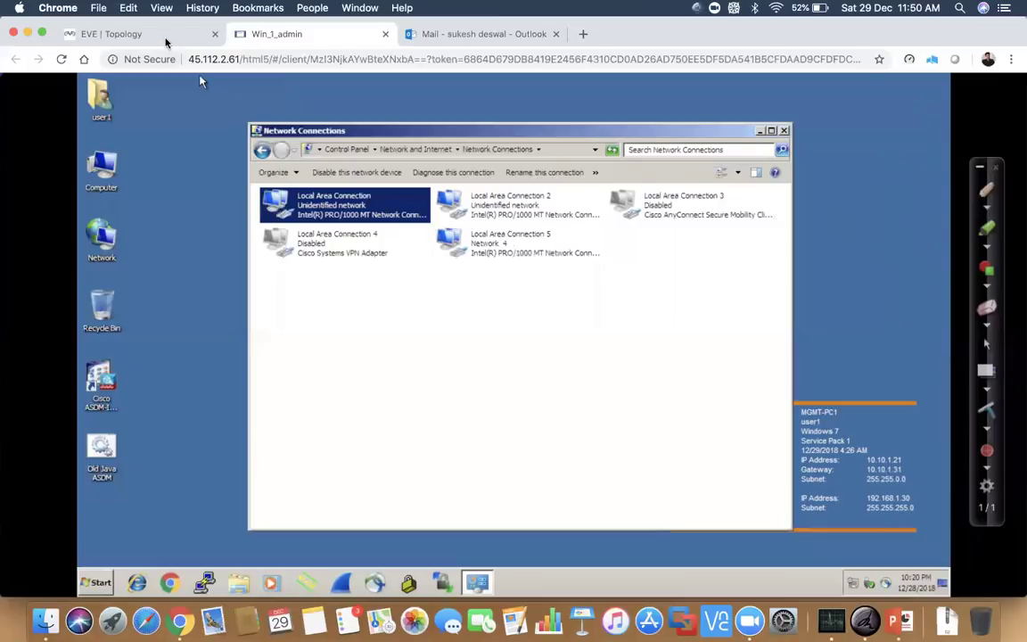
left_click(152, 34)
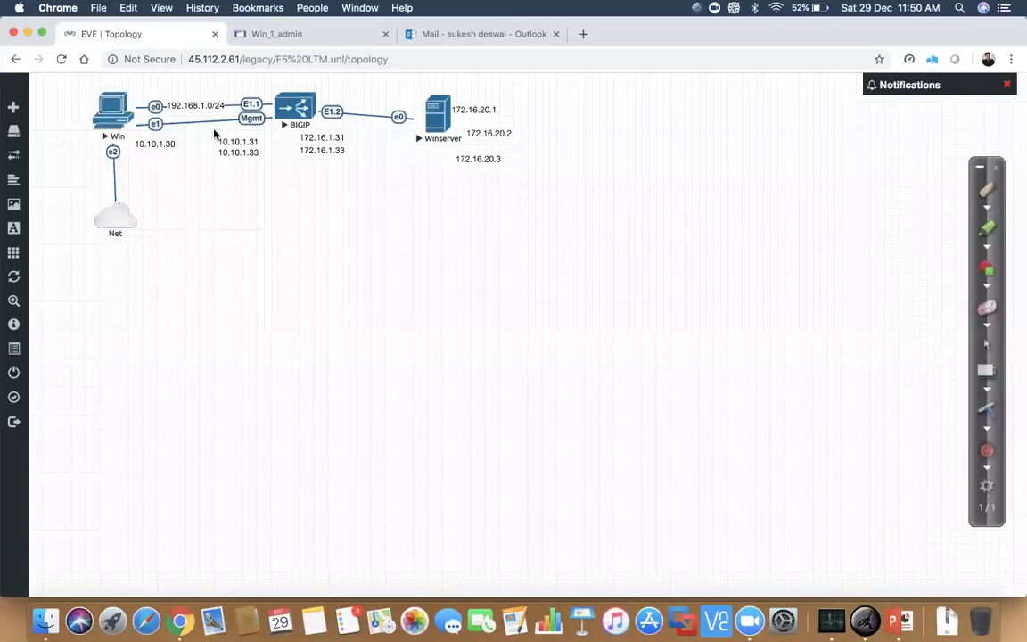
left_click_drag(196, 105, 196, 120)
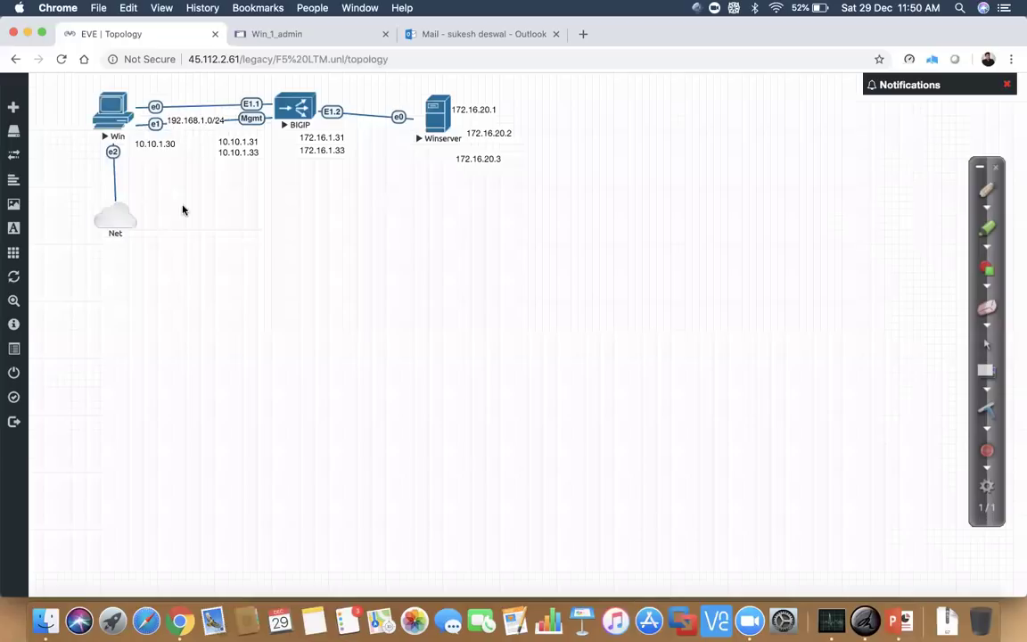
left_click(268, 35)
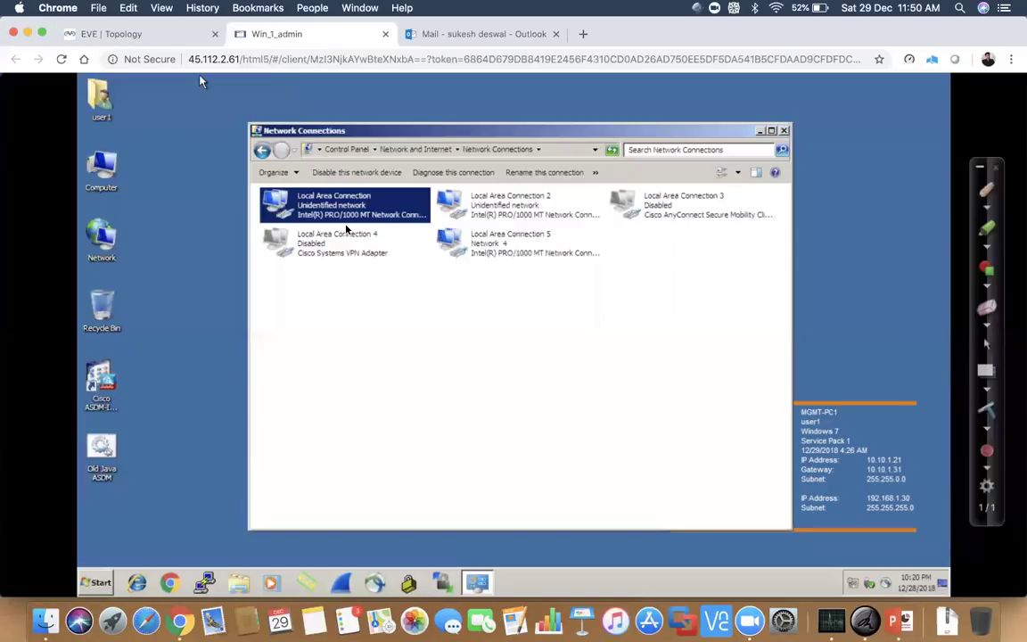
Review the IPv4 details of Local Area Connection and close its status dialog.
left_click(475, 376)
double_click(345, 214)
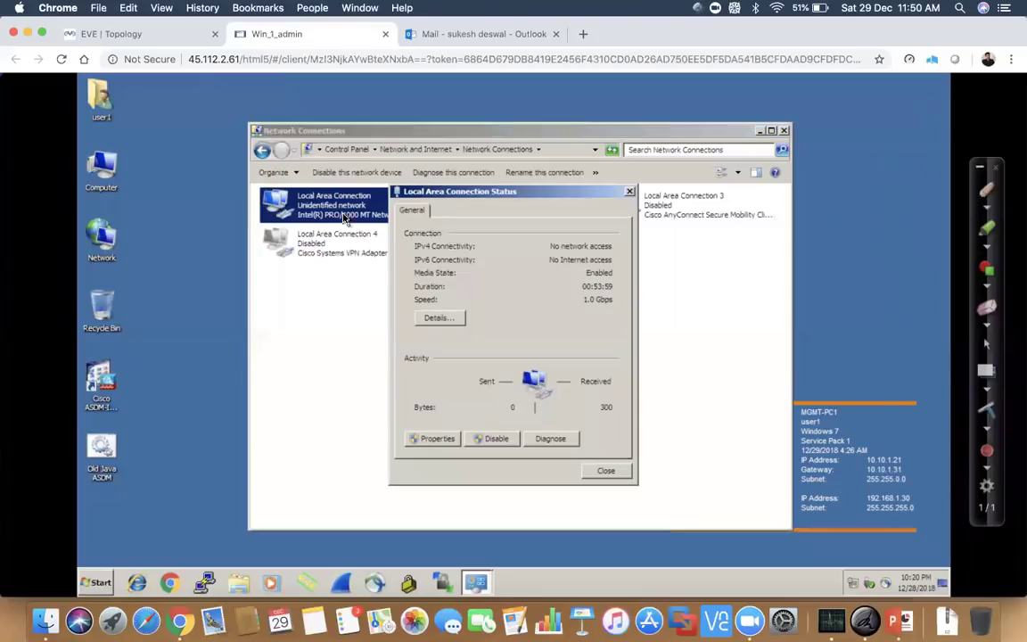
left_click(427, 318)
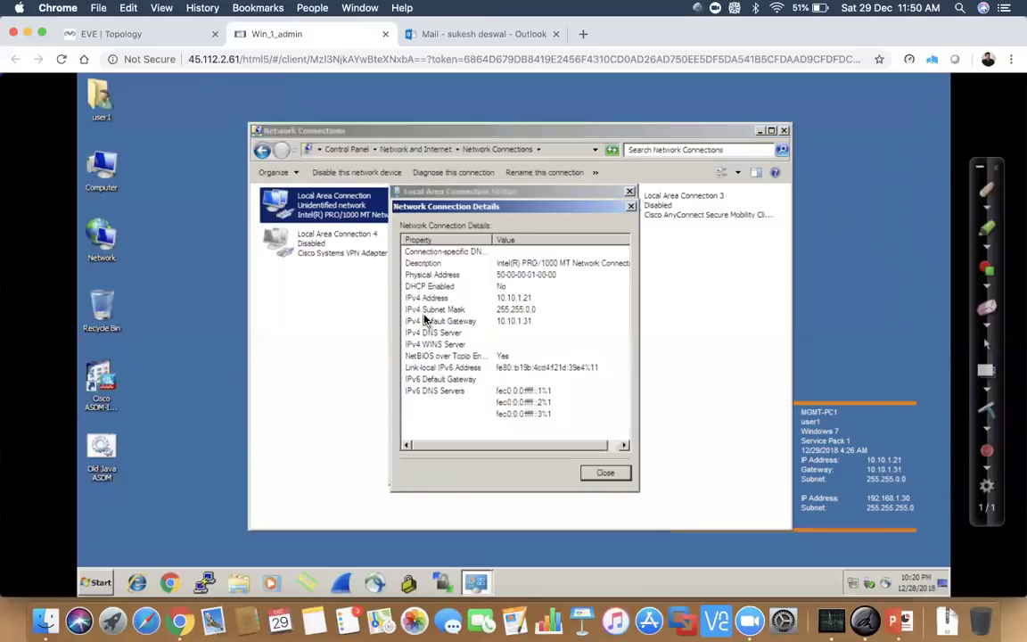
left_click(631, 206)
left_click(630, 196)
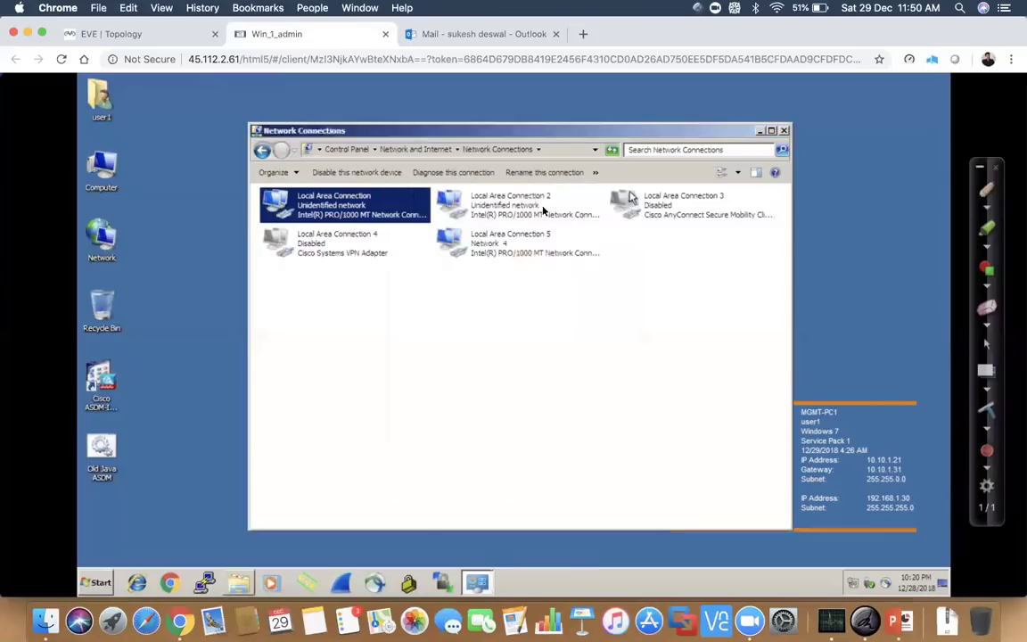
Review Local Area Connection 2's IPv4 details twice, then close Network Connections.
double_click(486, 210)
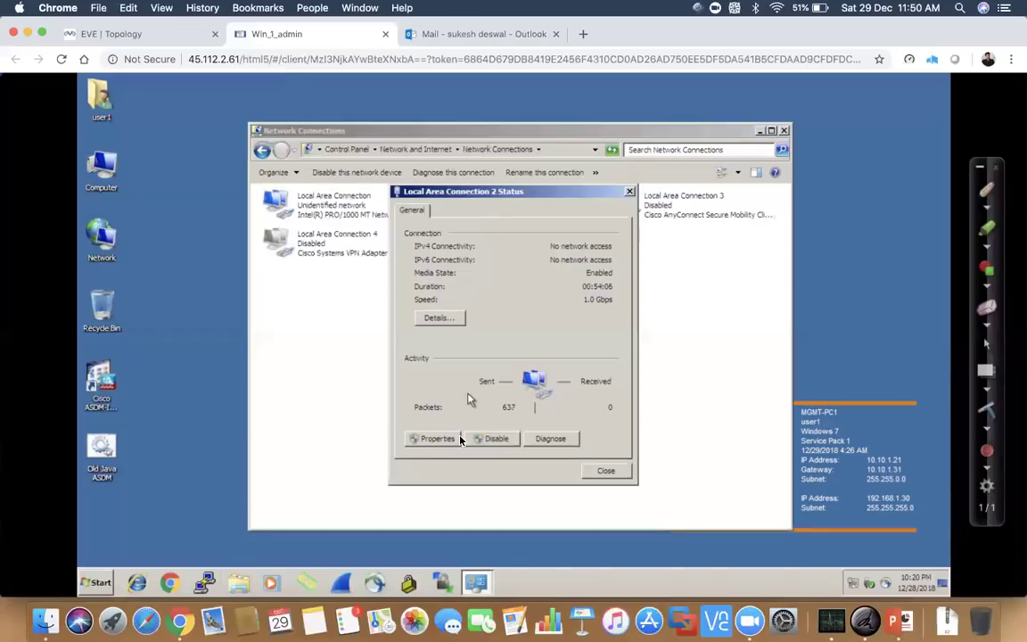
left_click(443, 319)
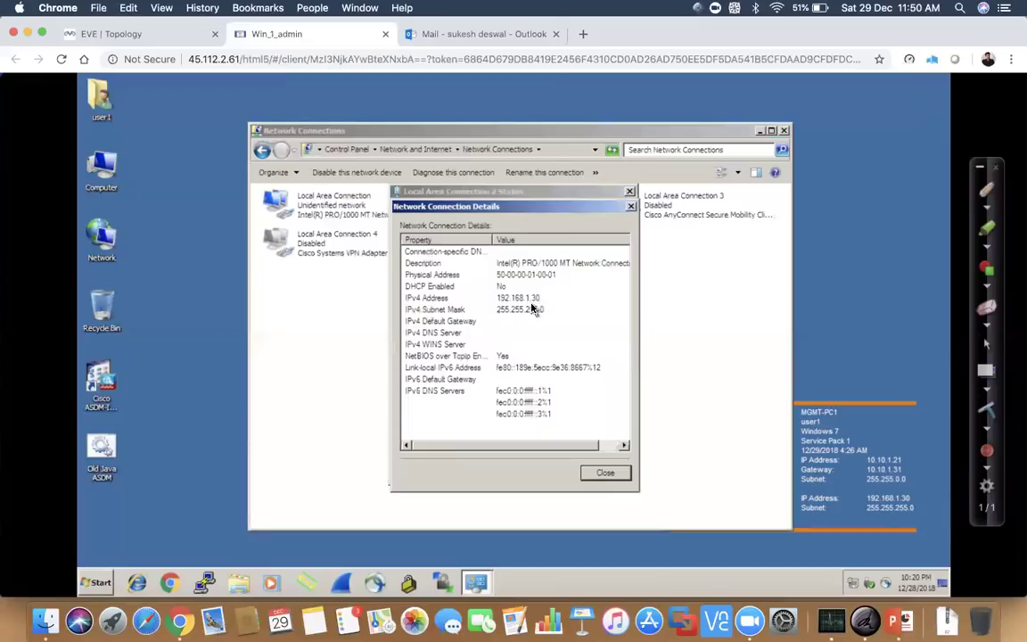
left_click(606, 473)
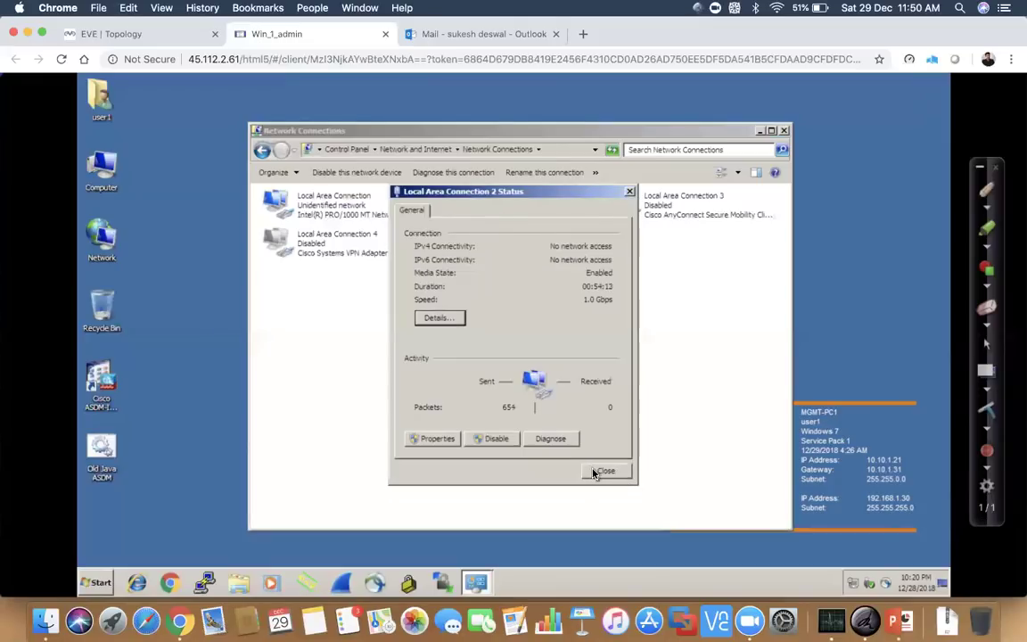
left_click(440, 317)
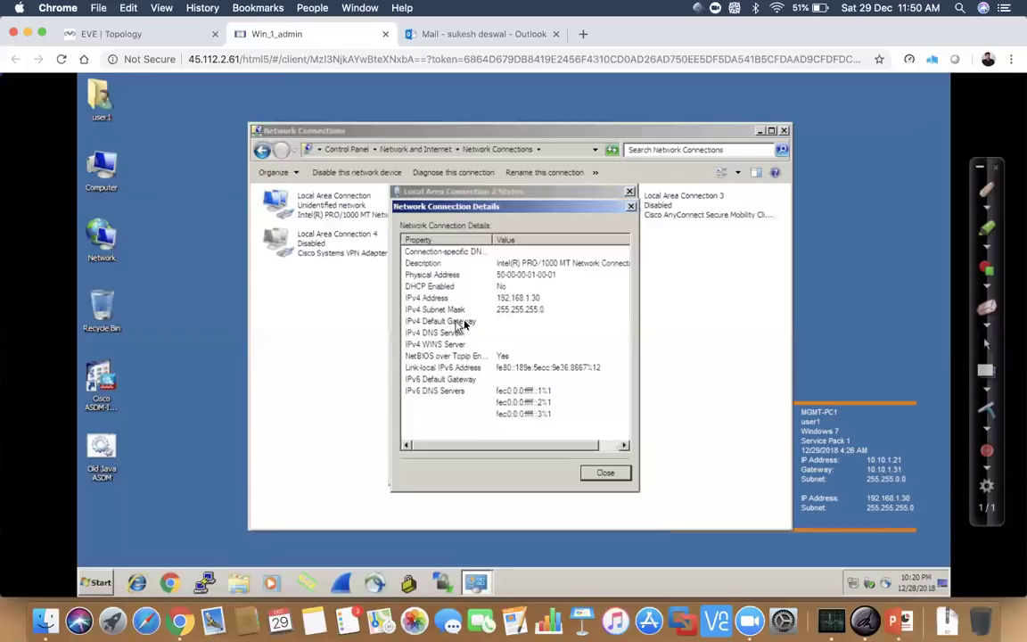
left_click(608, 473)
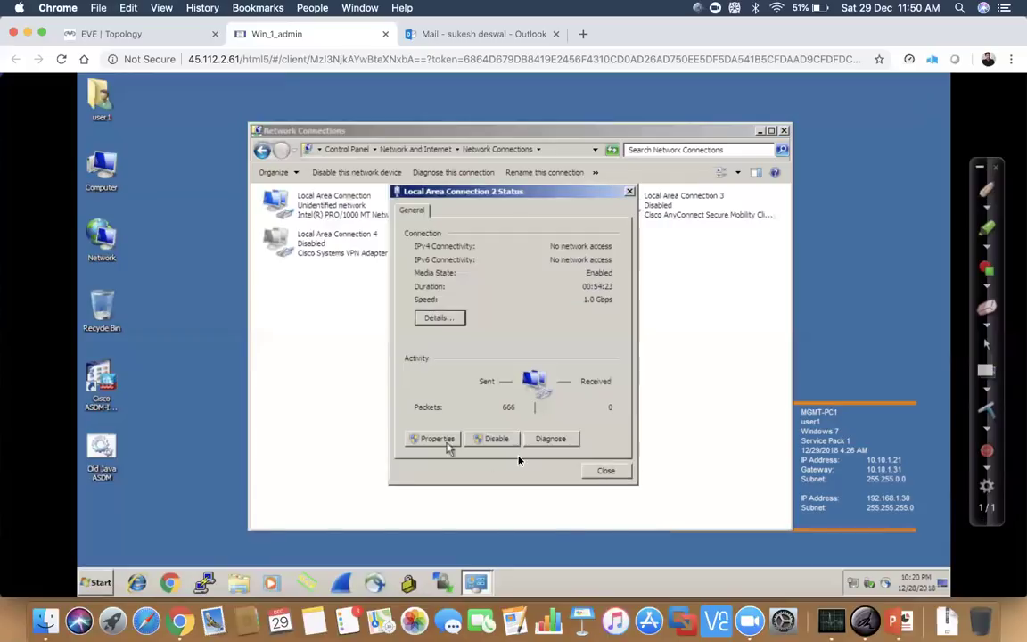
left_click(597, 471)
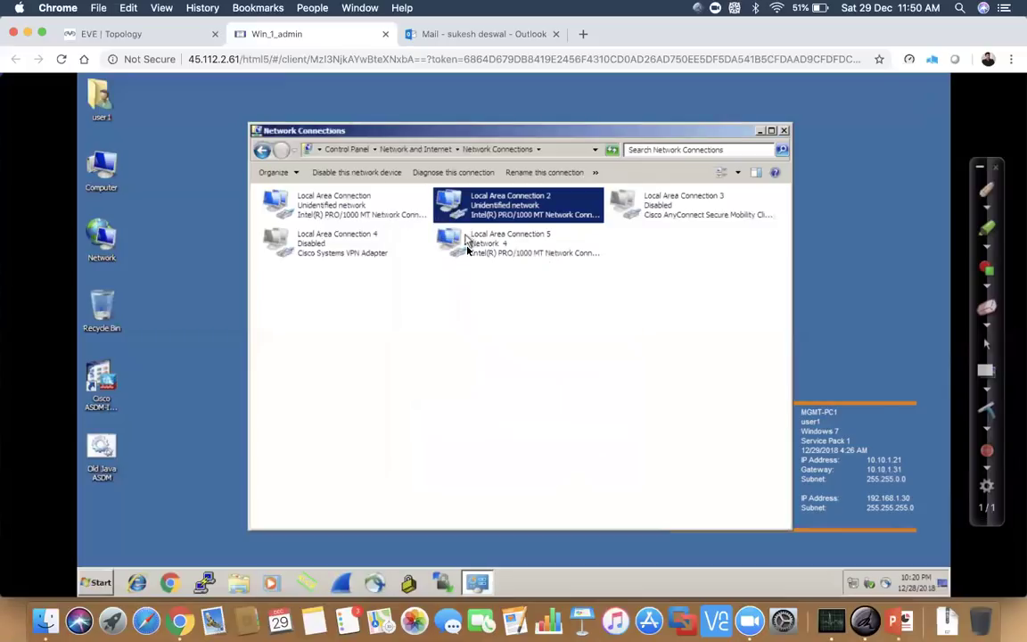
left_click(464, 296)
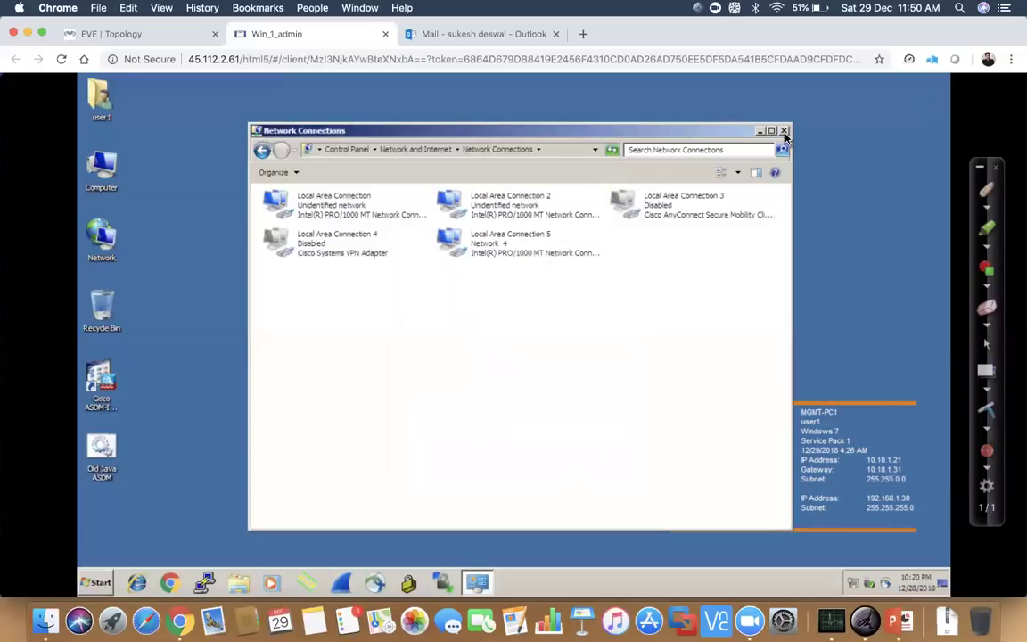
left_click(784, 131)
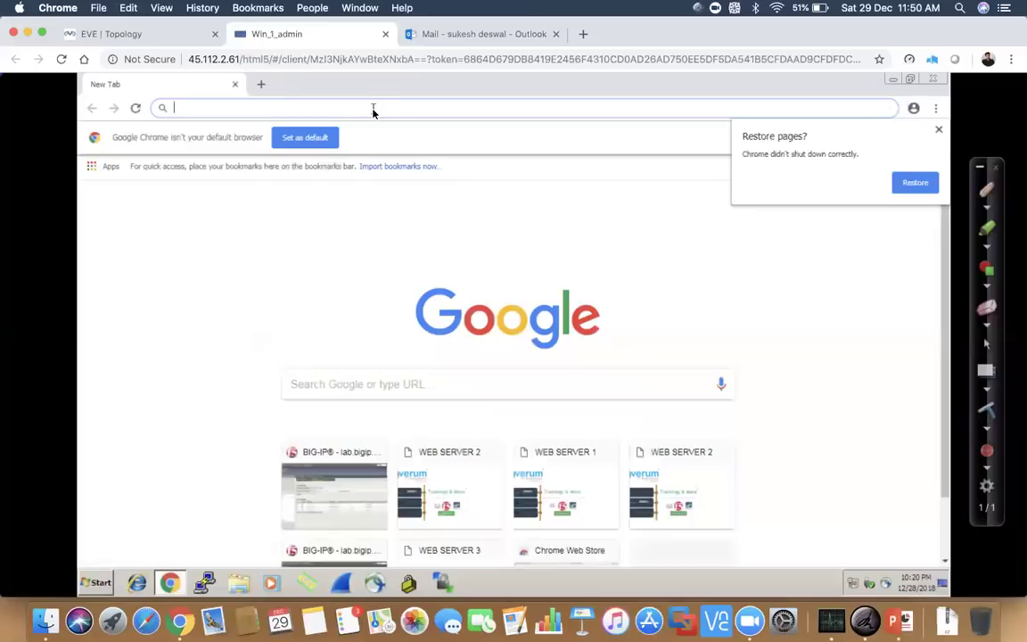
type("https://192.168.1.245")
key("Return")
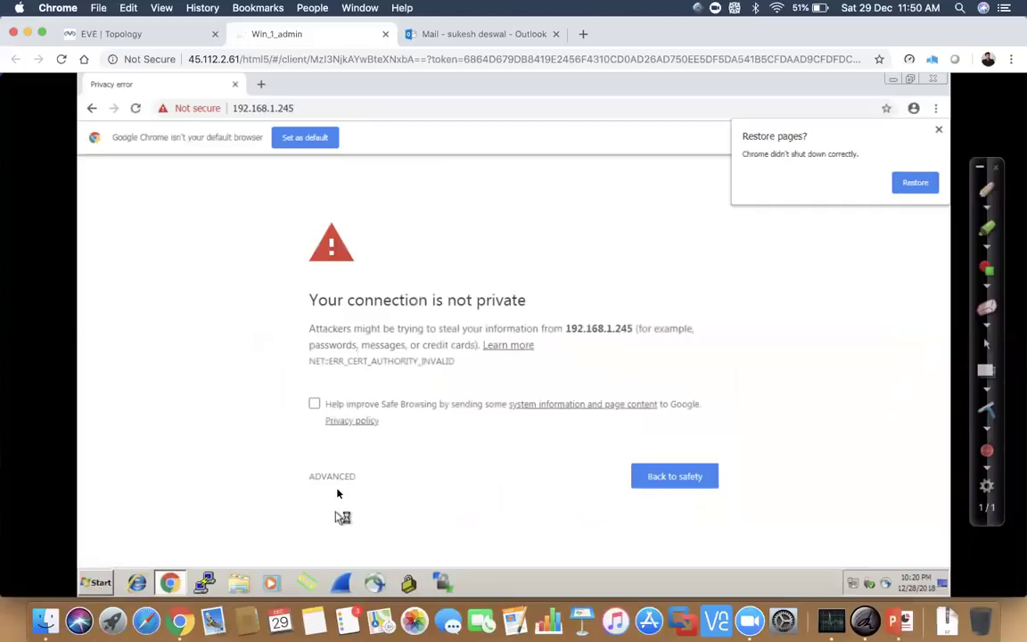
left_click(337, 477)
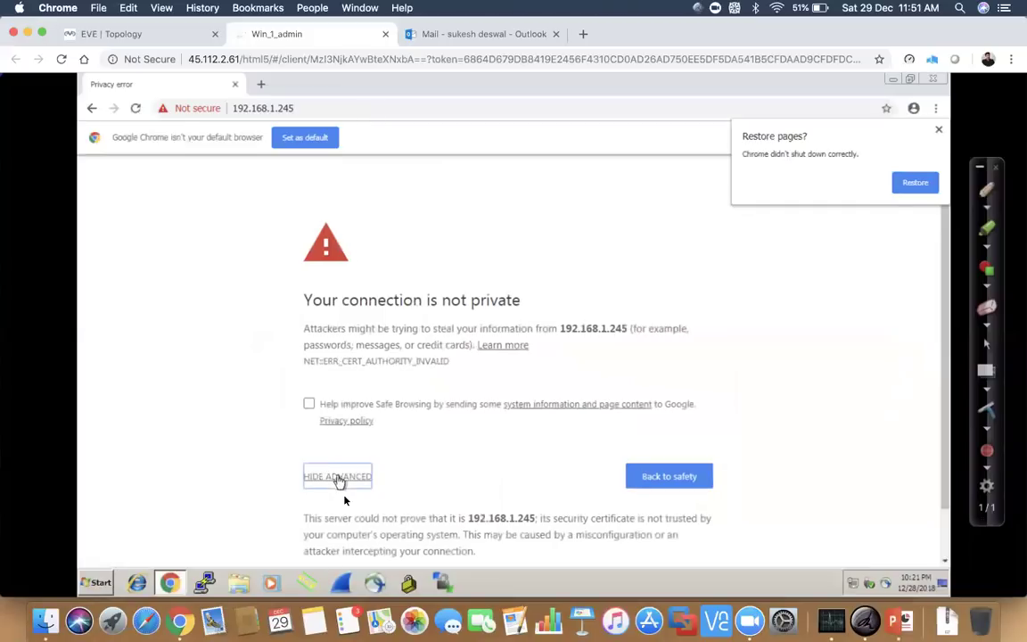
scroll(359, 511, "down", 2)
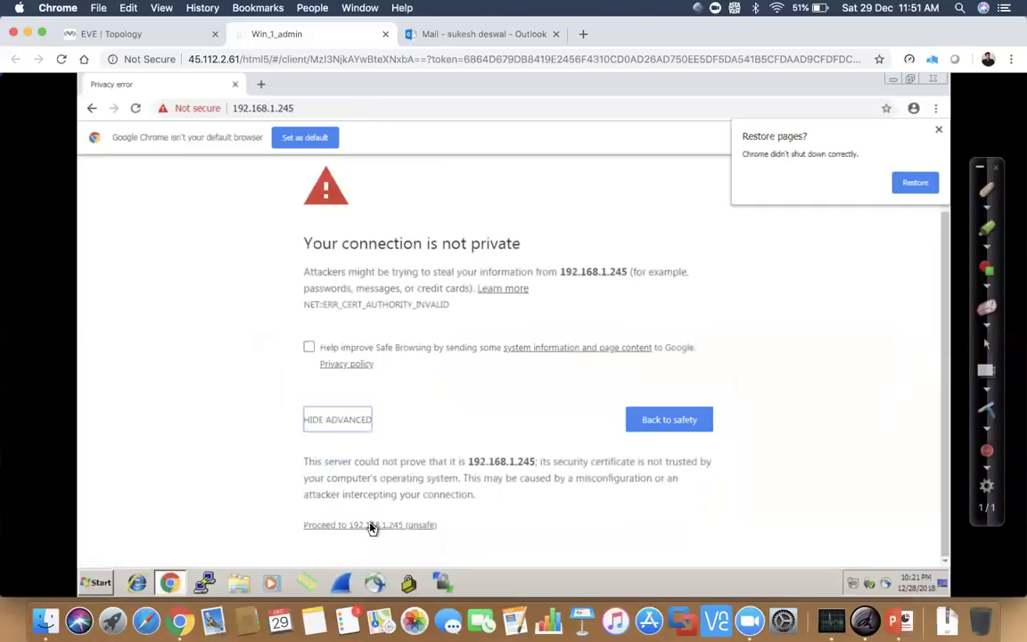
left_click(372, 525)
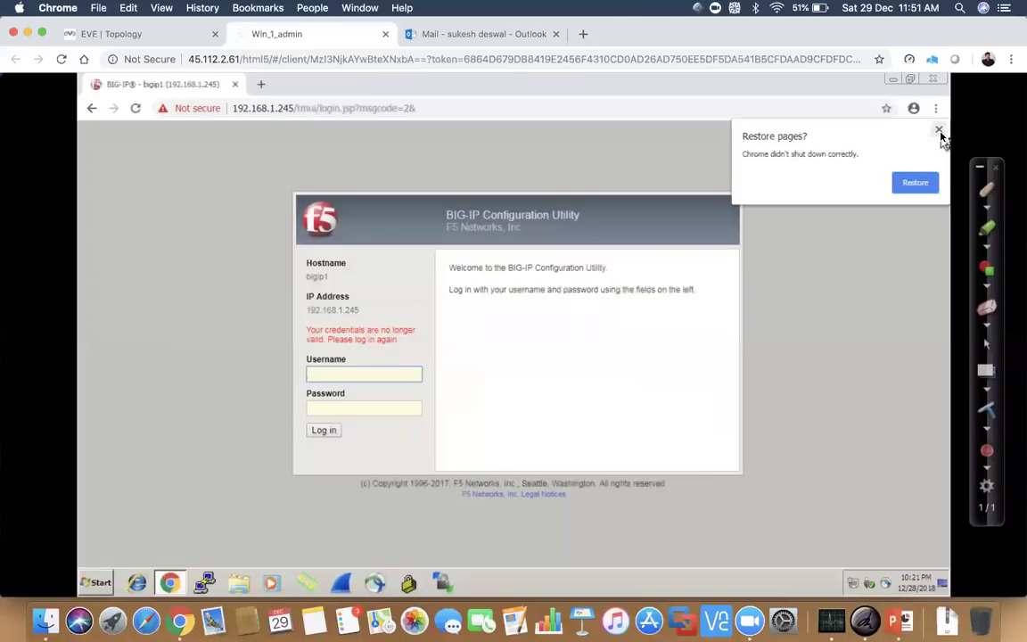
Dismiss the Restore pages prompt and make a first login attempt.
left_click(939, 131)
left_click(407, 375)
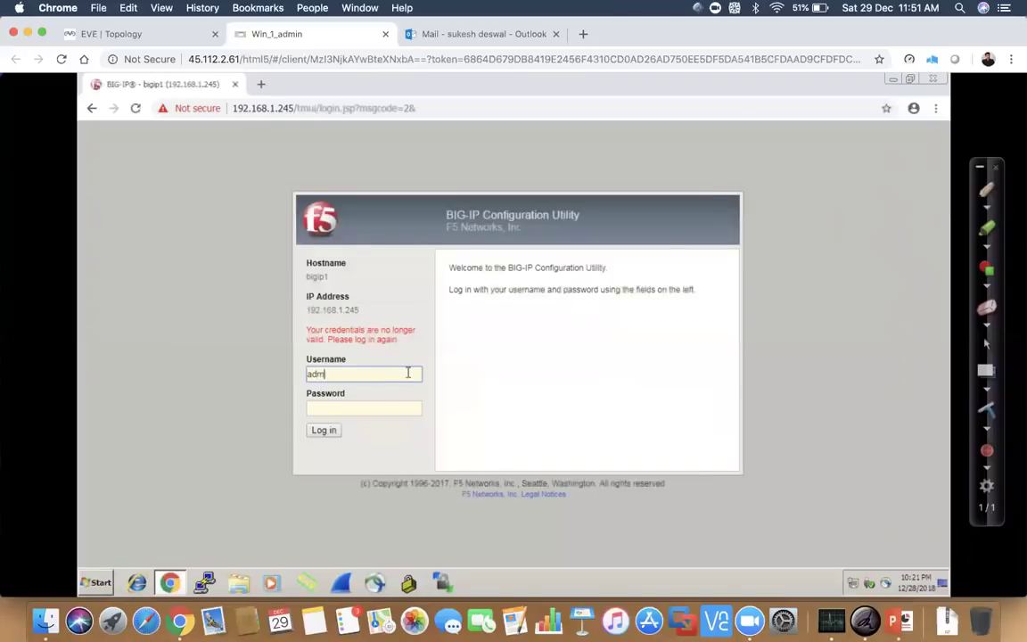
key("Tab")
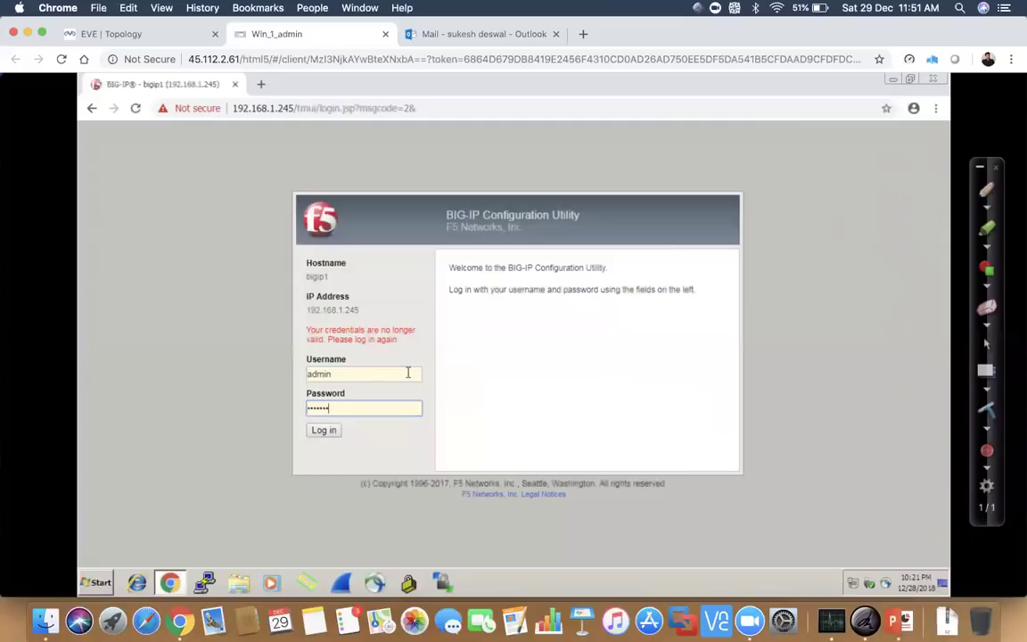
key("Return")
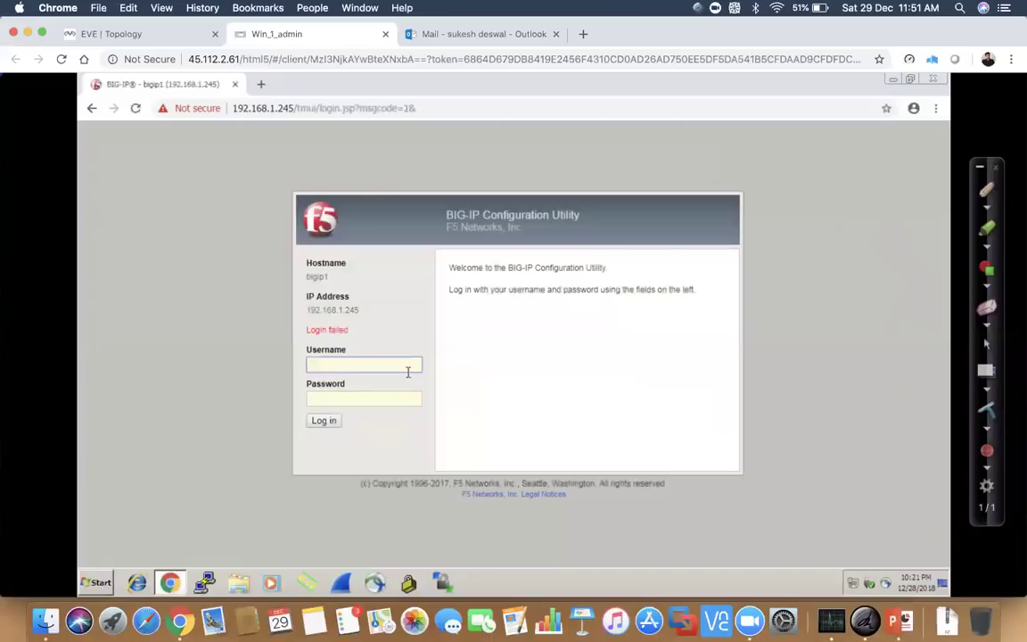
Log in with the administrator username and password, then bring the PowerPoint presentation forward.
left_click(408, 372)
type("admin")
key("Tab")
type("a")
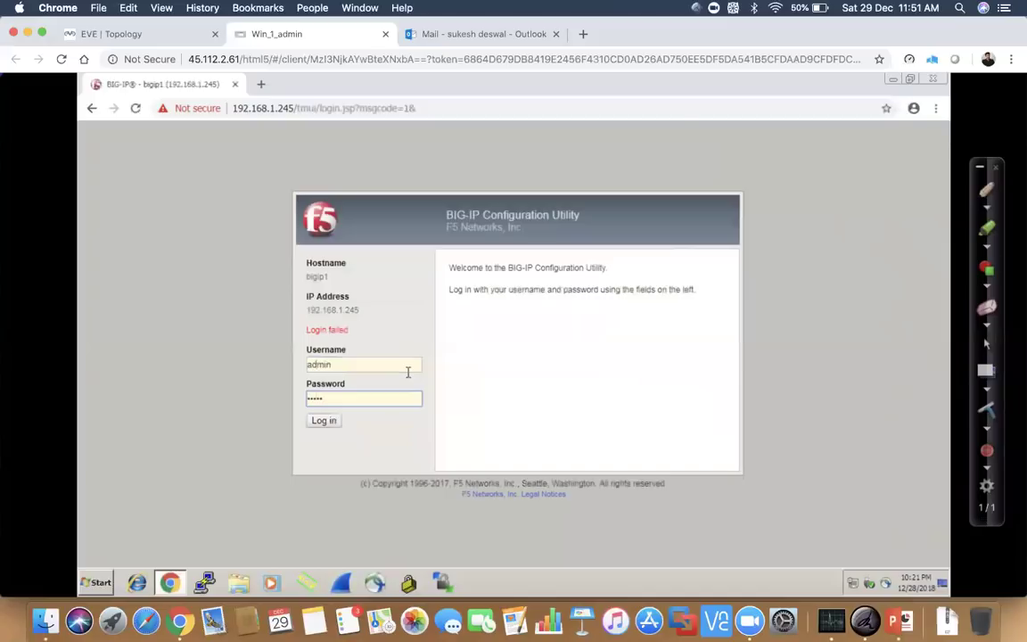
type("dmin")
key("Return")
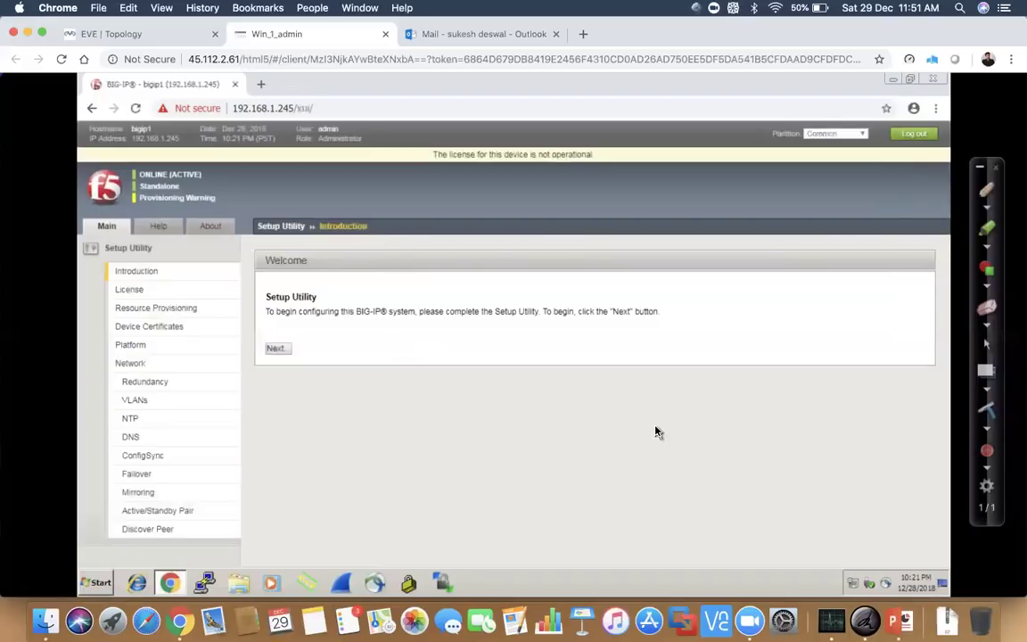
key("ctrl+Up")
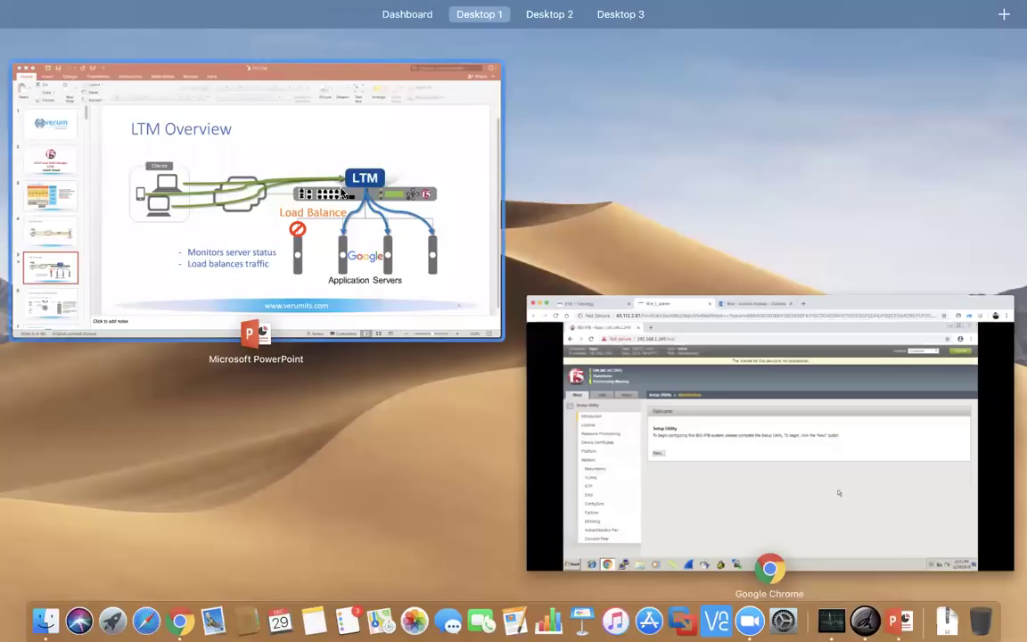
left_click(340, 192)
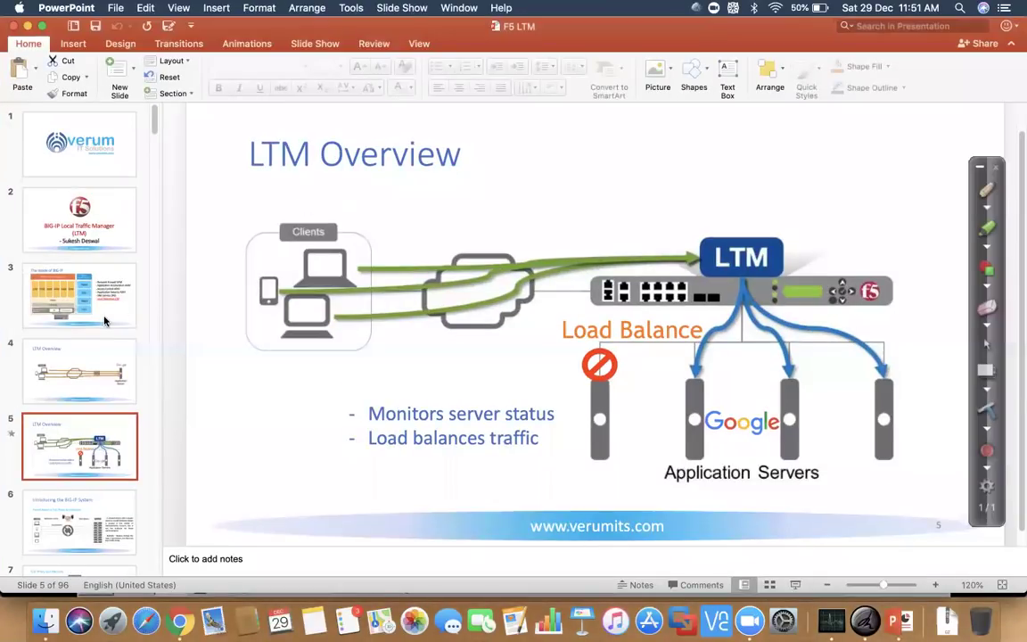
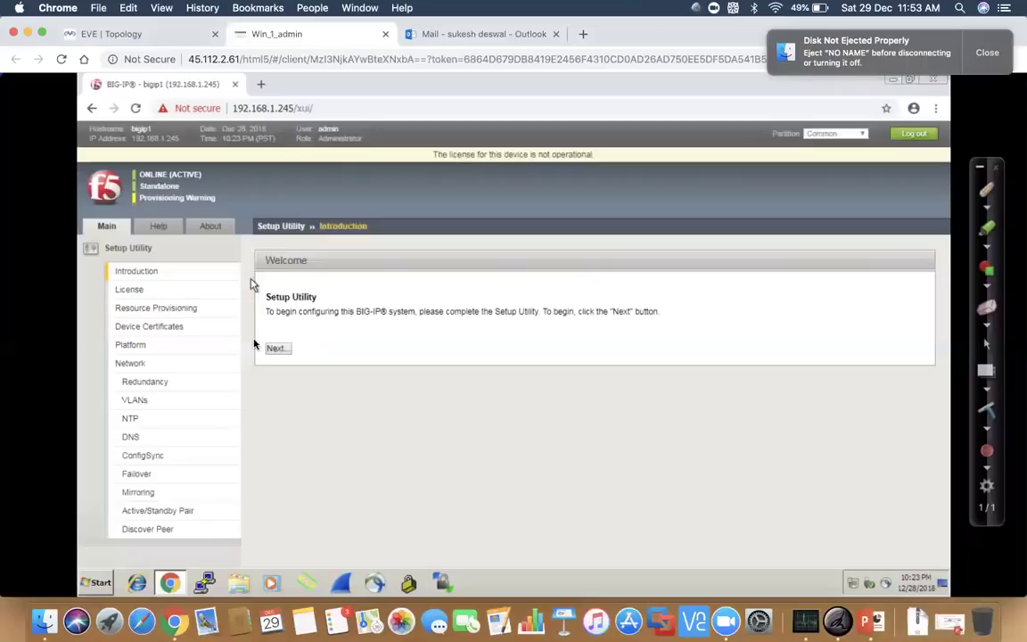
Move past the Setup Utility welcome to the License activation form, then bring up the trial-keys email in Outlook.
left_click(272, 348)
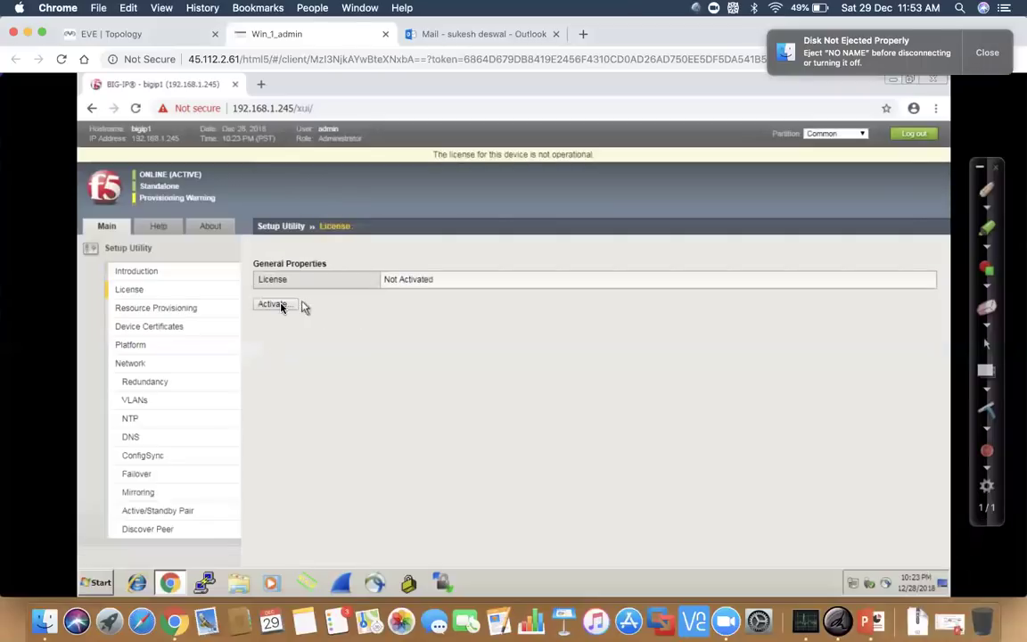
left_click(280, 305)
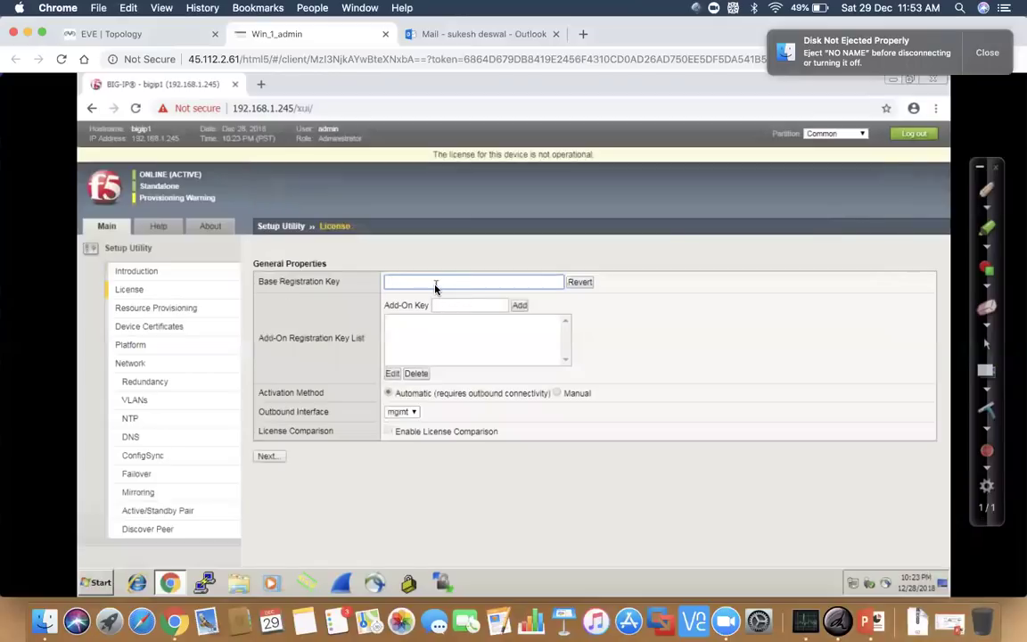
left_click(455, 37)
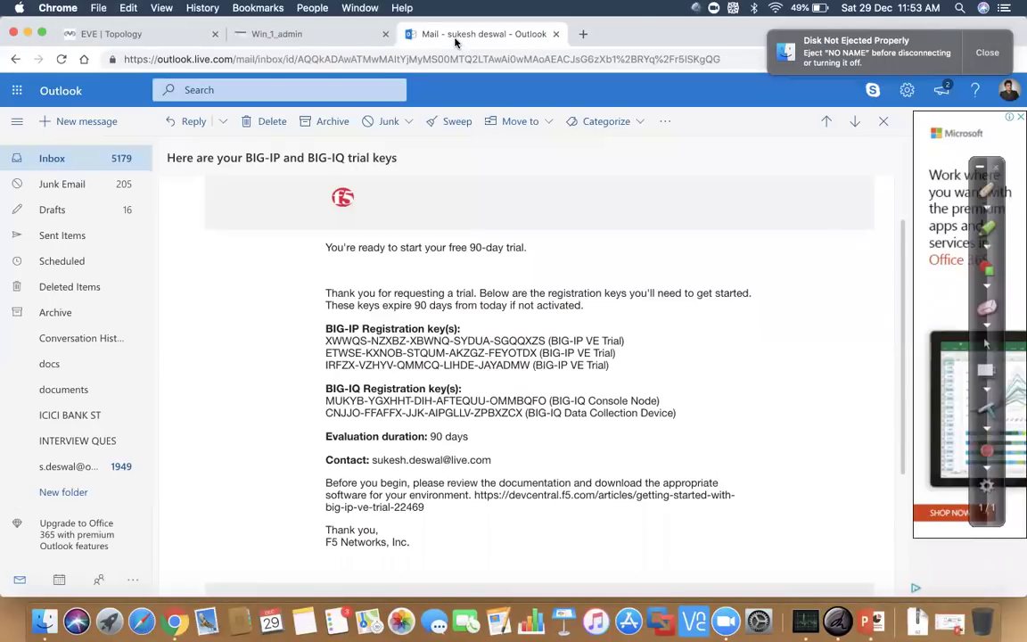
Move the trial-keys email into its own full-screen window alongside the BIG-IP license page.
left_click_drag(456, 40, 203, 182)
left_click(49, 185)
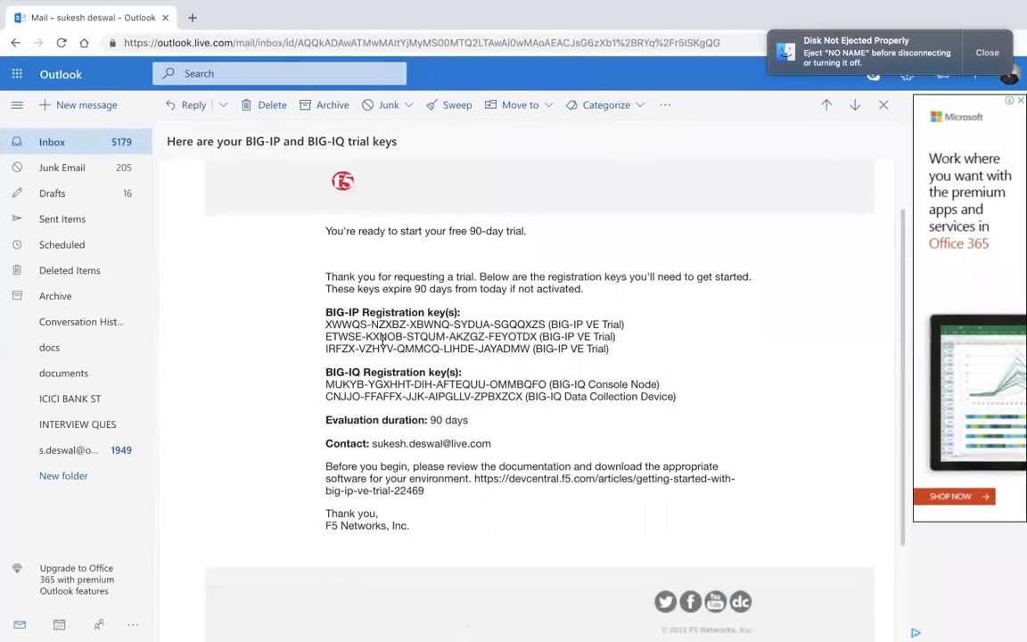
key("ctrl+Left")
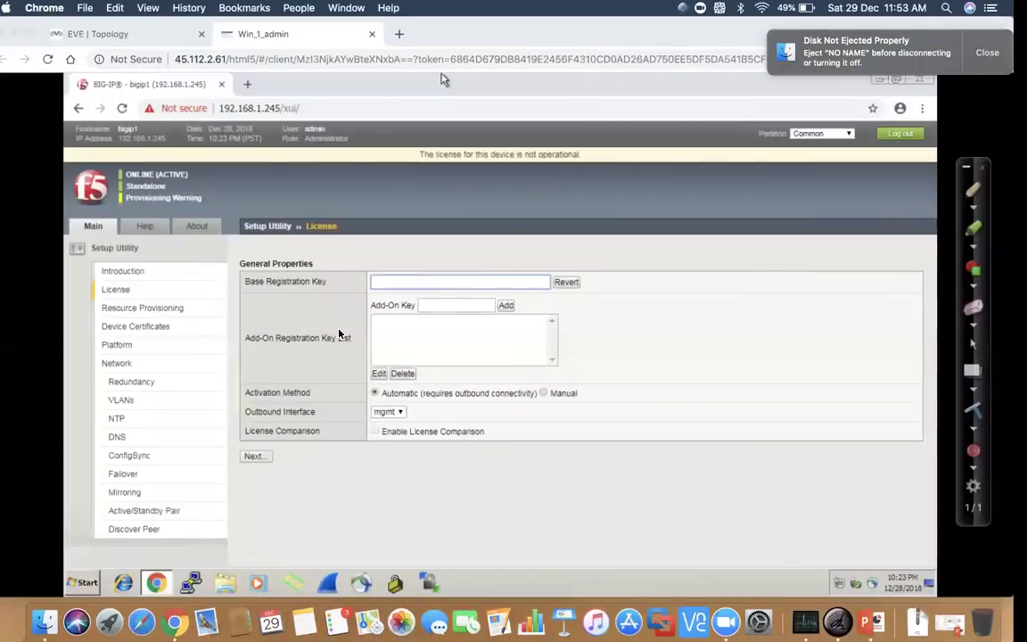
key("ctrl+Right")
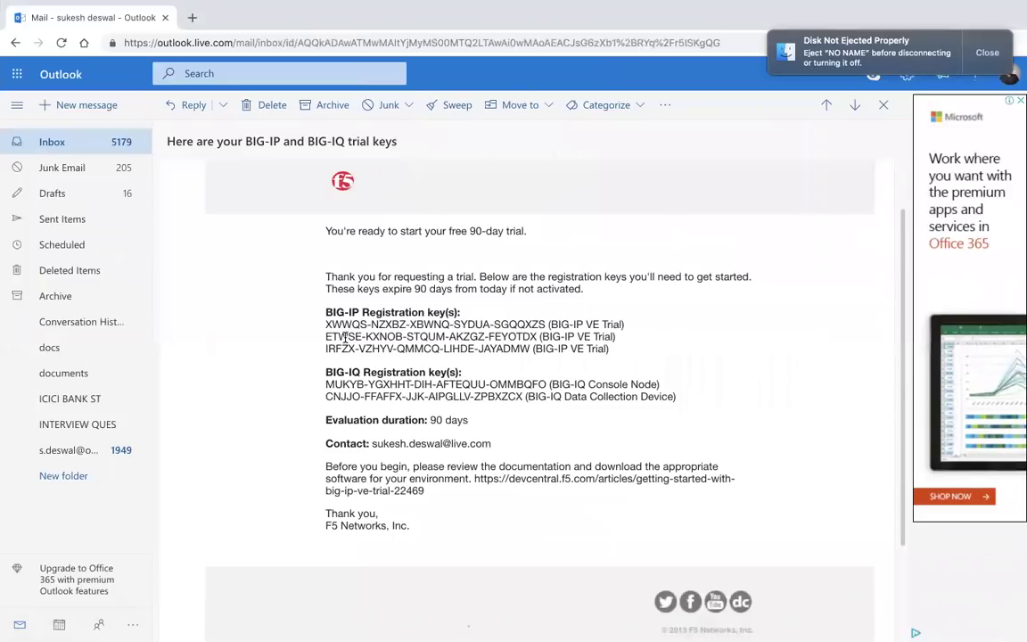
key("ctrl+Left")
Begin entering the first BIG-IP trial key into Base Registration Key, checking it against the email.
left_click(416, 284)
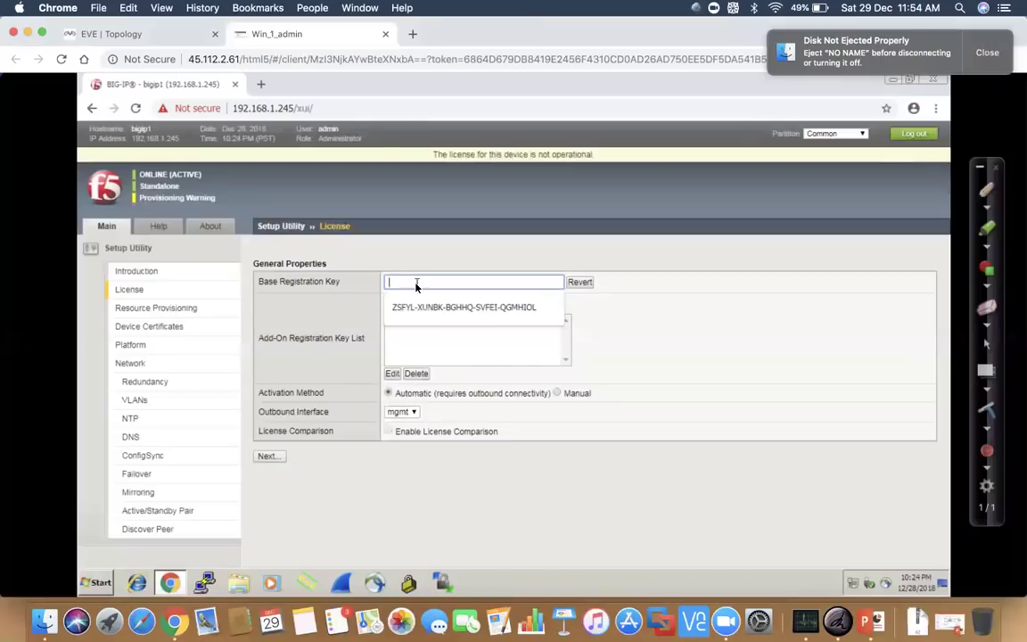
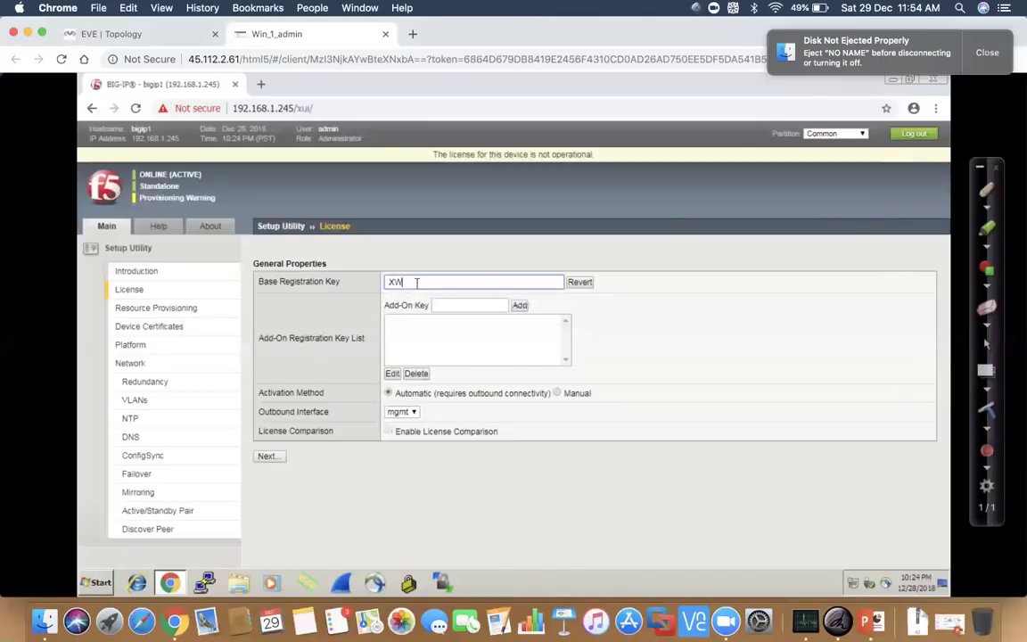
key("ctrl+Right")
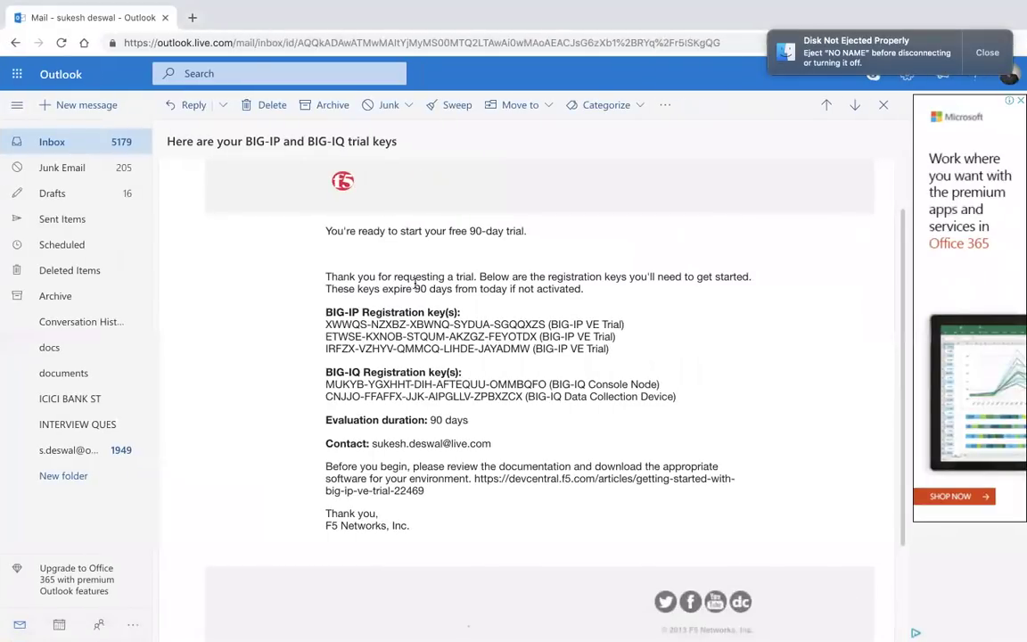
key("ctrl+Left")
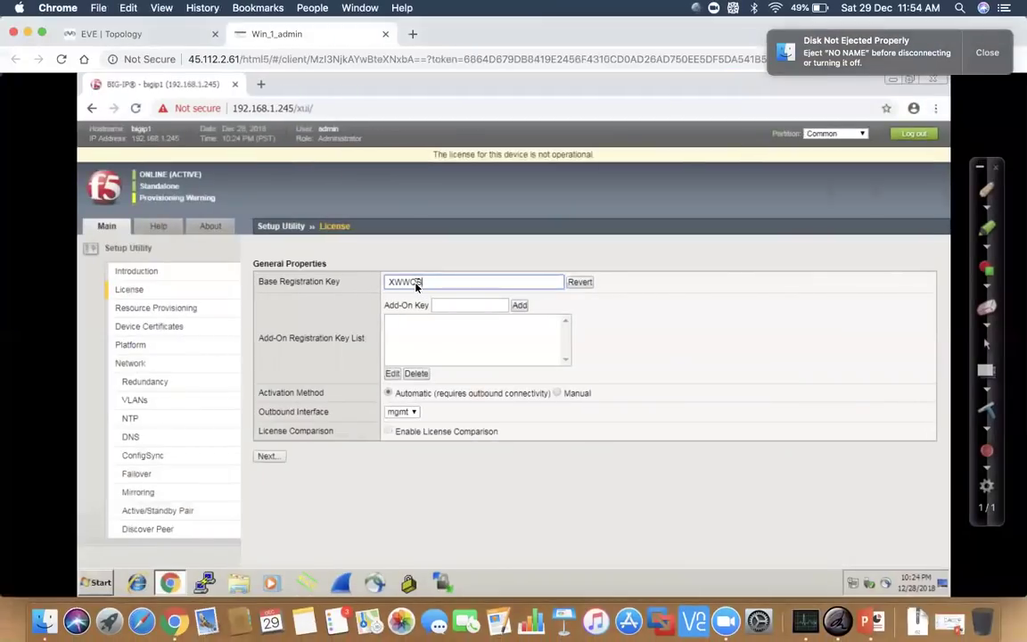
key("ctrl+Right")
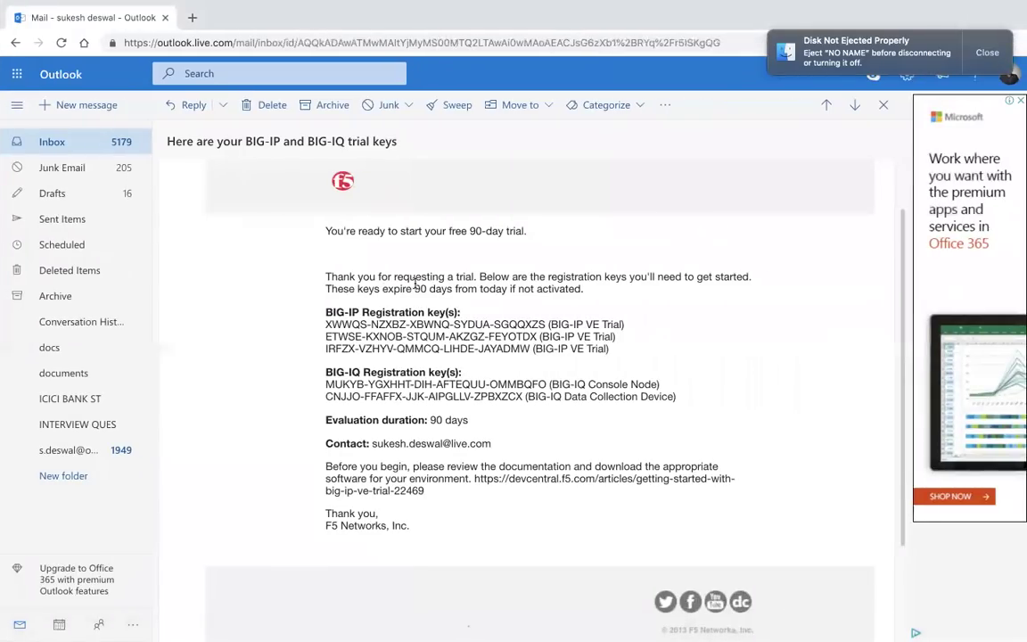
key("ctrl+Left")
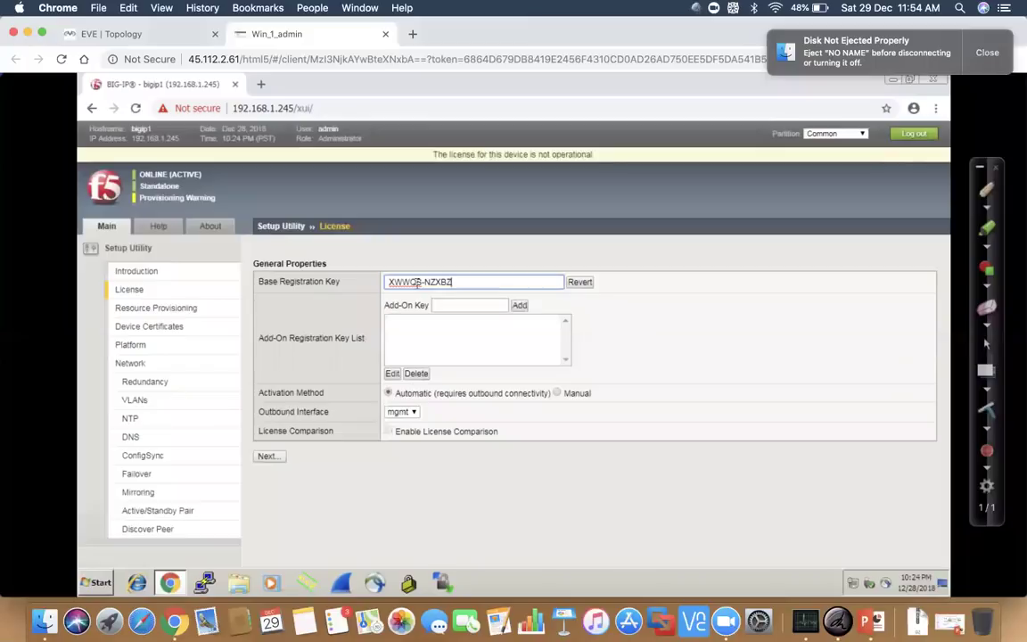
key("ctrl+Right")
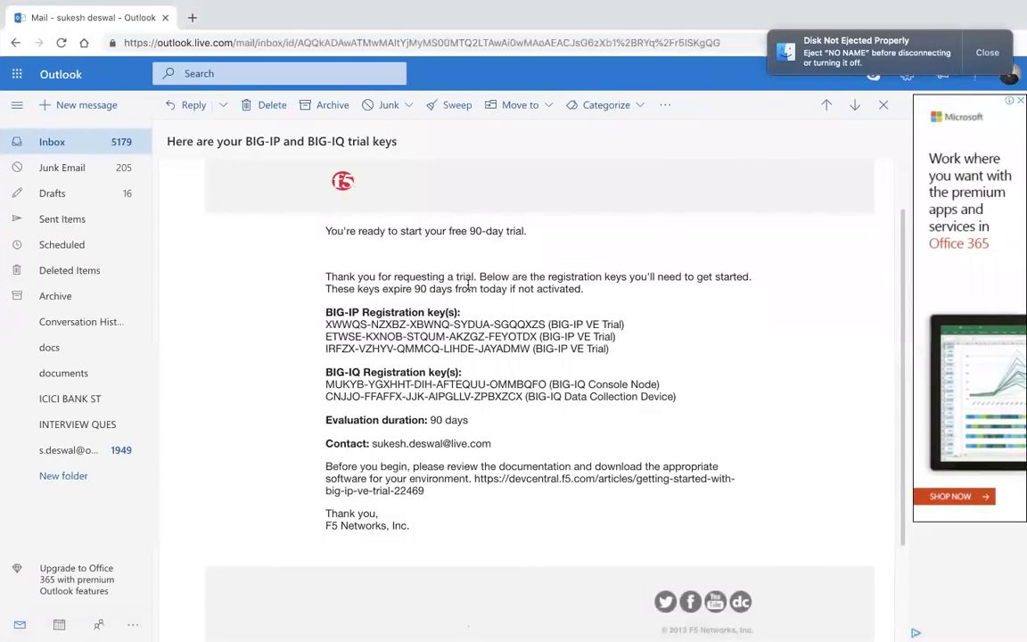
key("ctrl+Left")
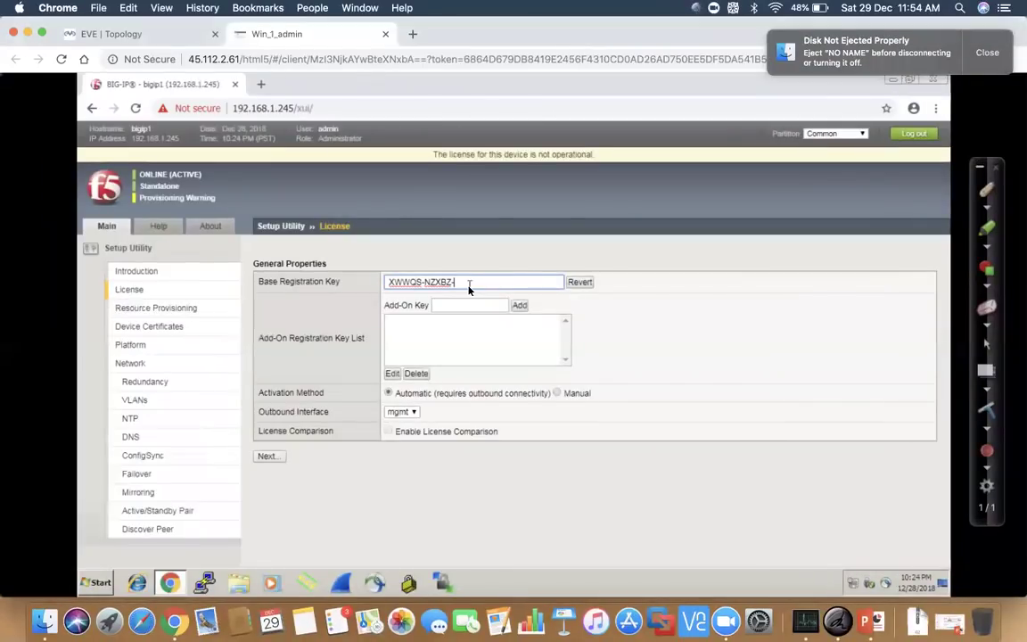
Type the remaining characters of the first BIG-IP trial key, cross-checking each section in the email.
key("ctrl+Right")
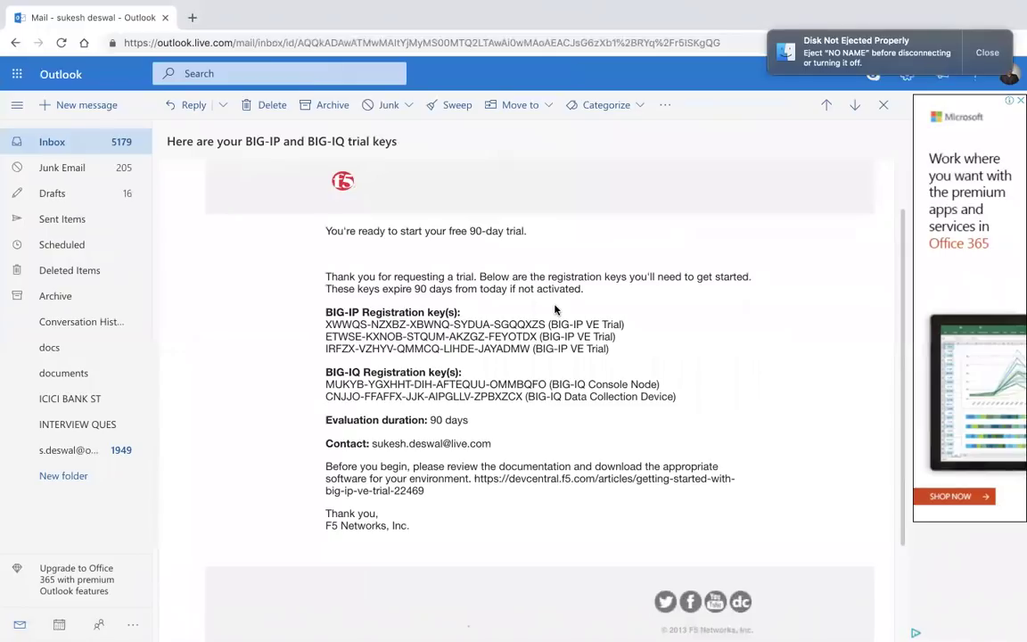
key("ctrl+Left")
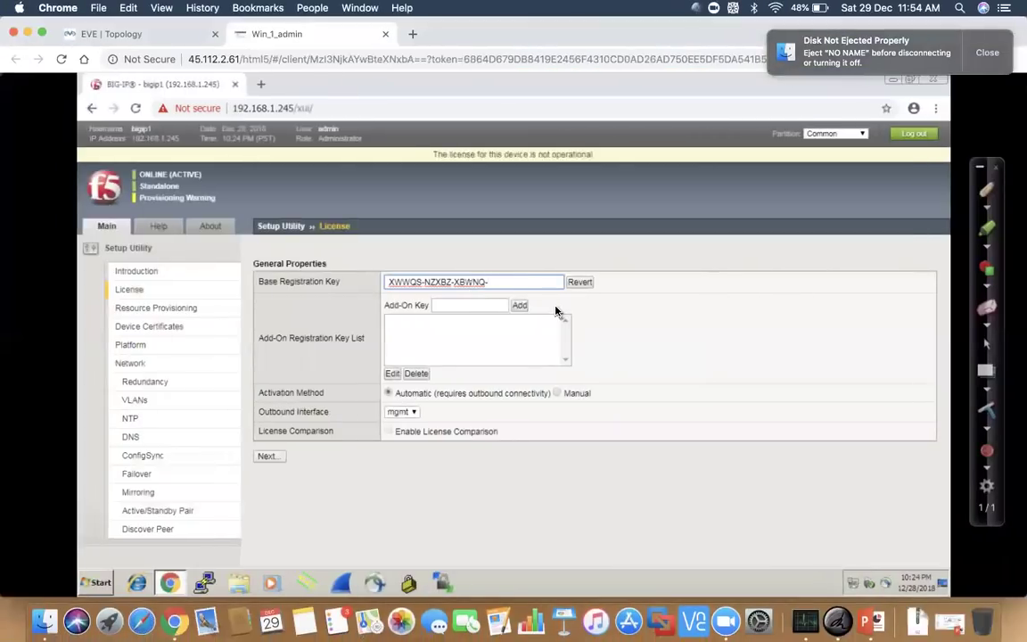
key("ctrl+Right")
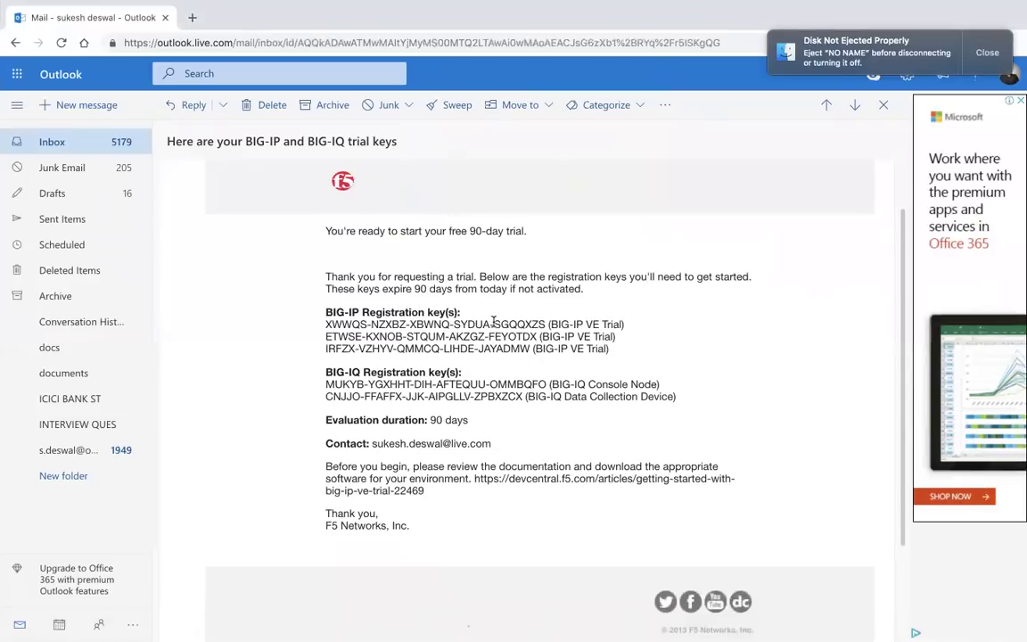
key("ctrl+Left")
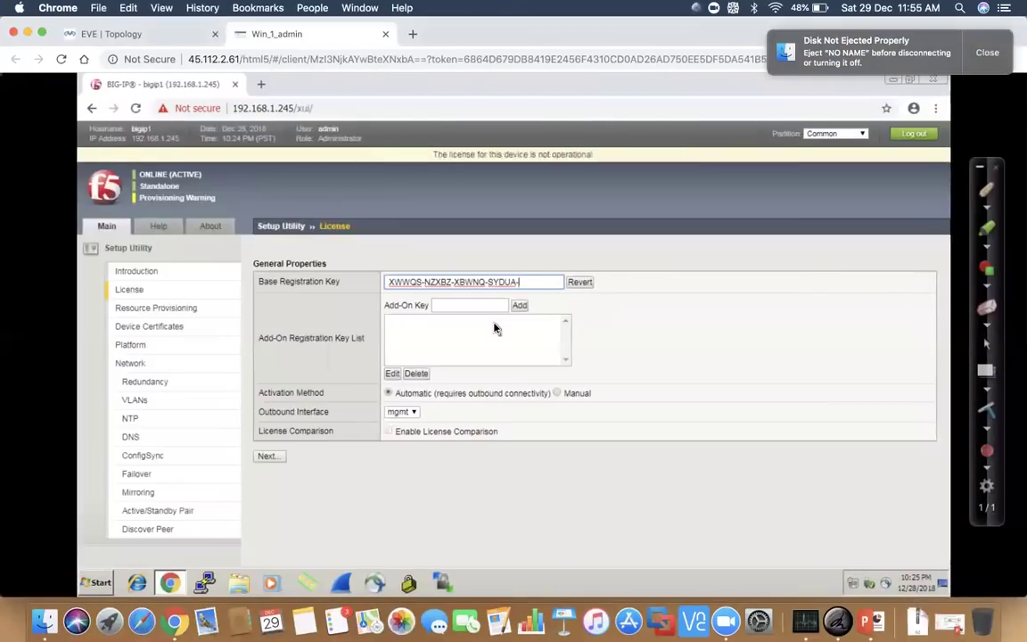
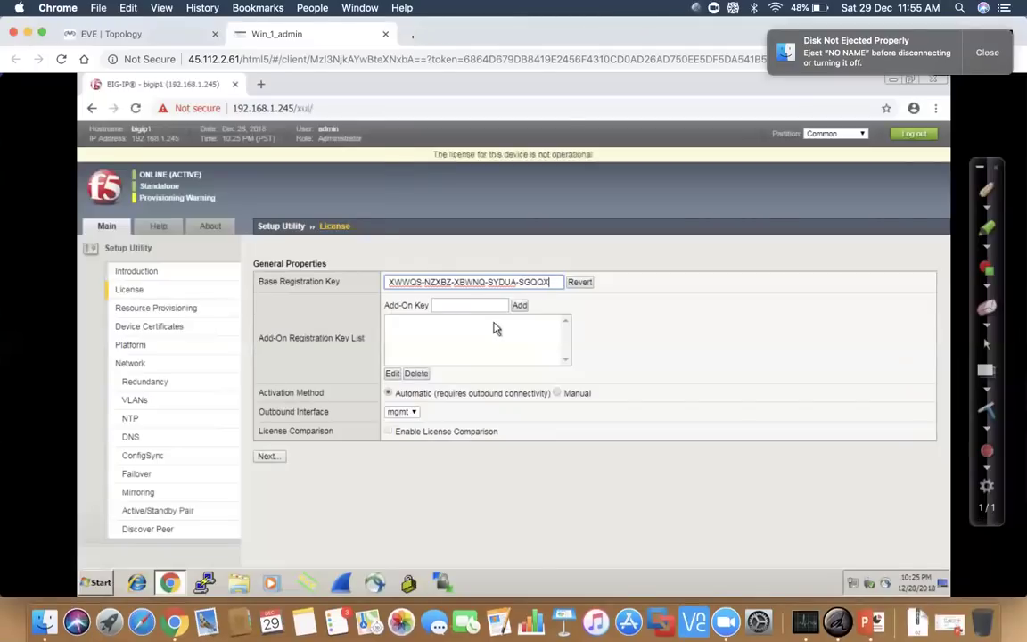
key("ctrl+Right")
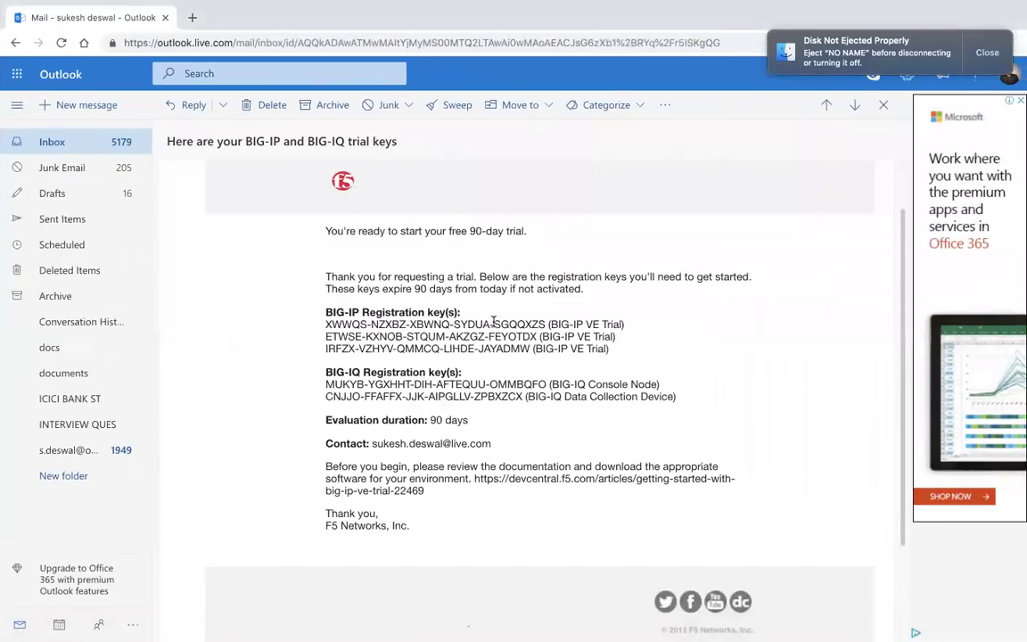
key("ctrl+Left")
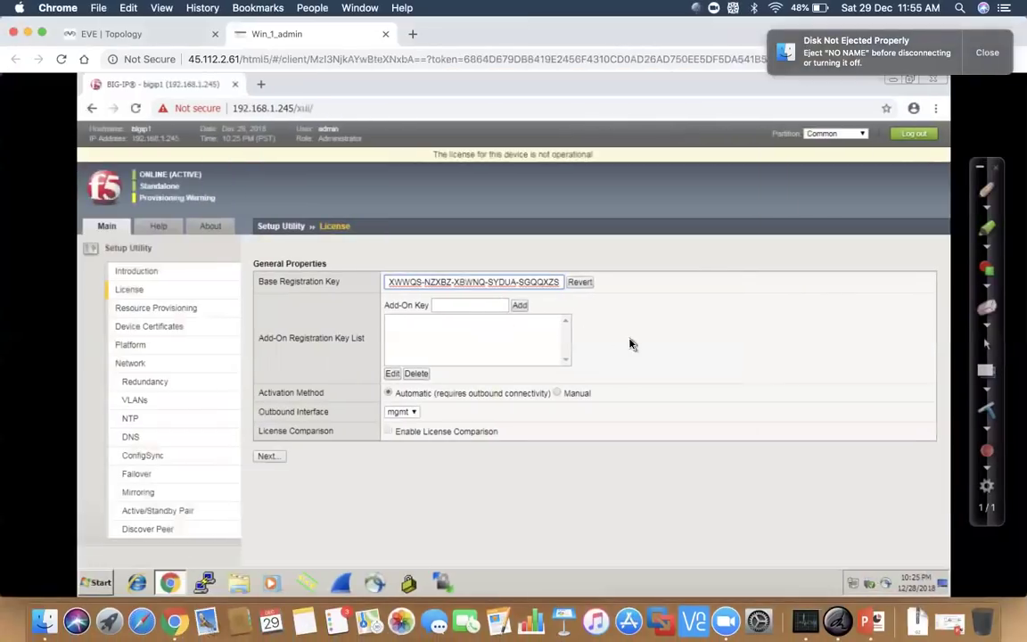
key("ctrl+Right")
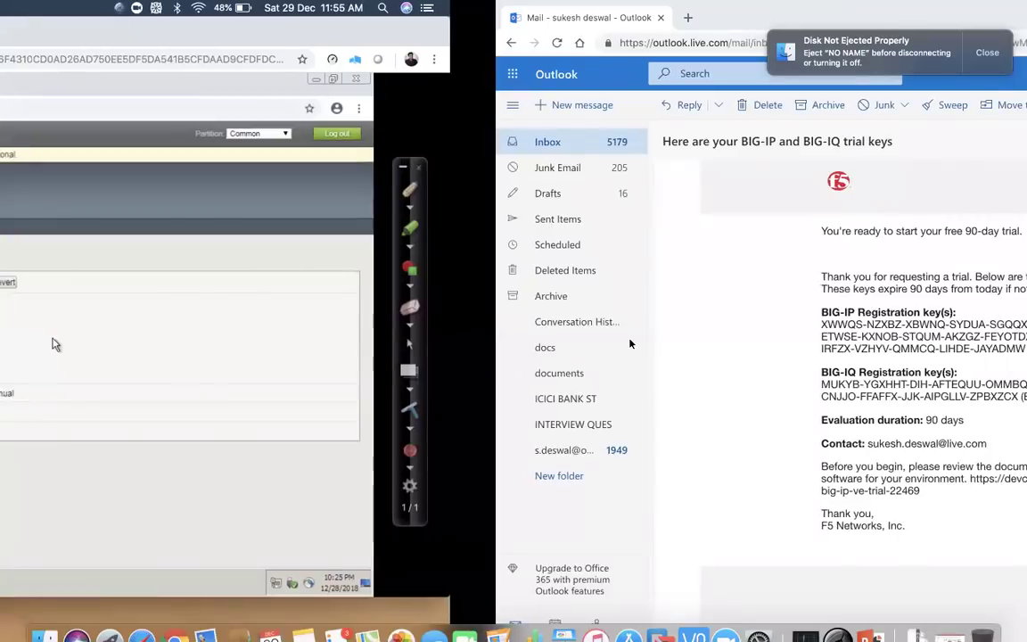
key("ctrl+Left")
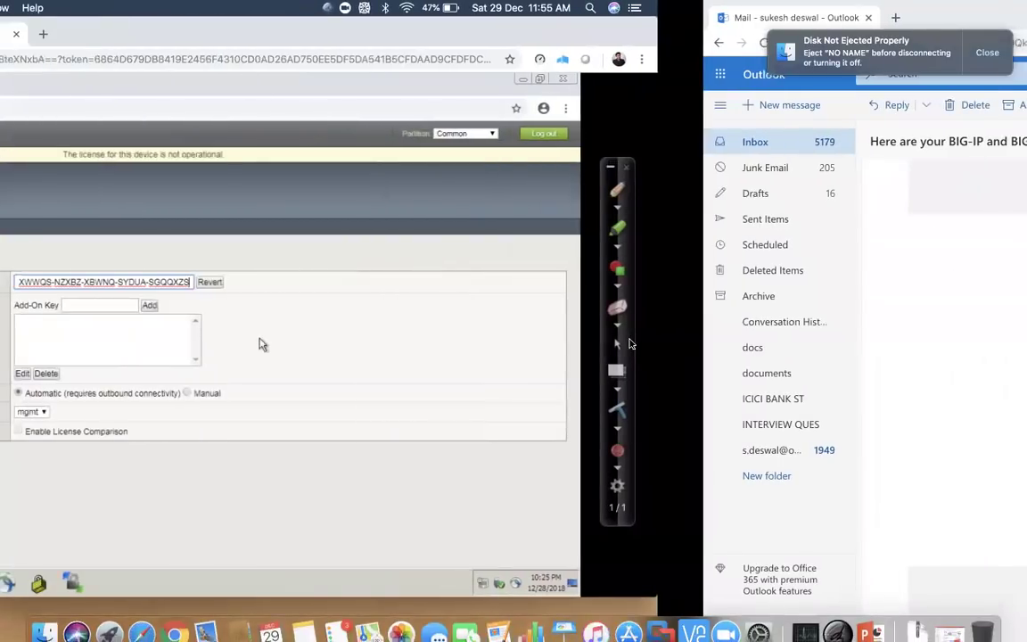
key("ctrl+Right")
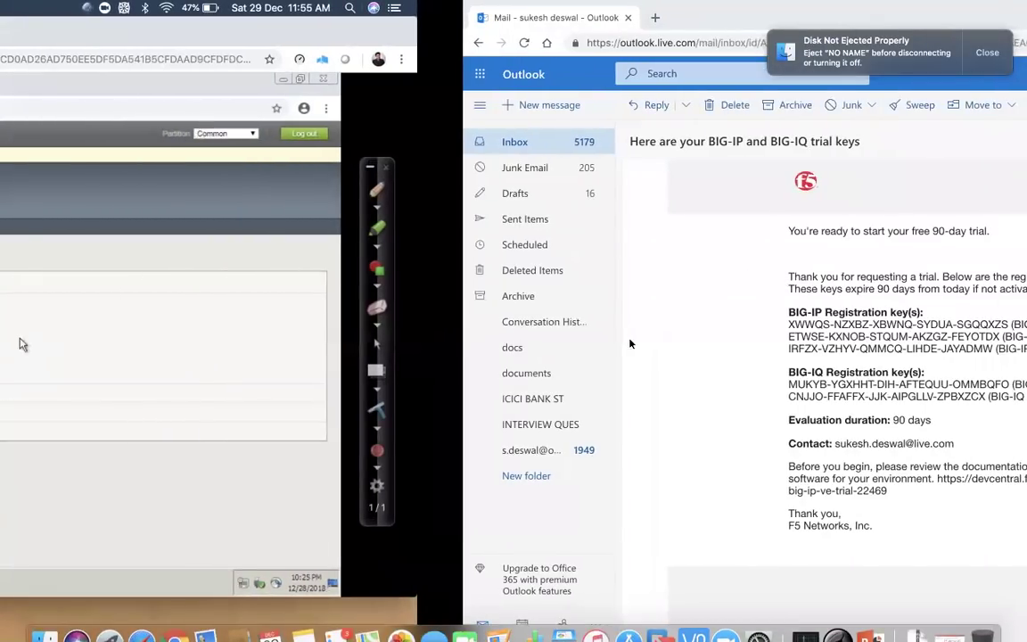
key("ctrl+Left")
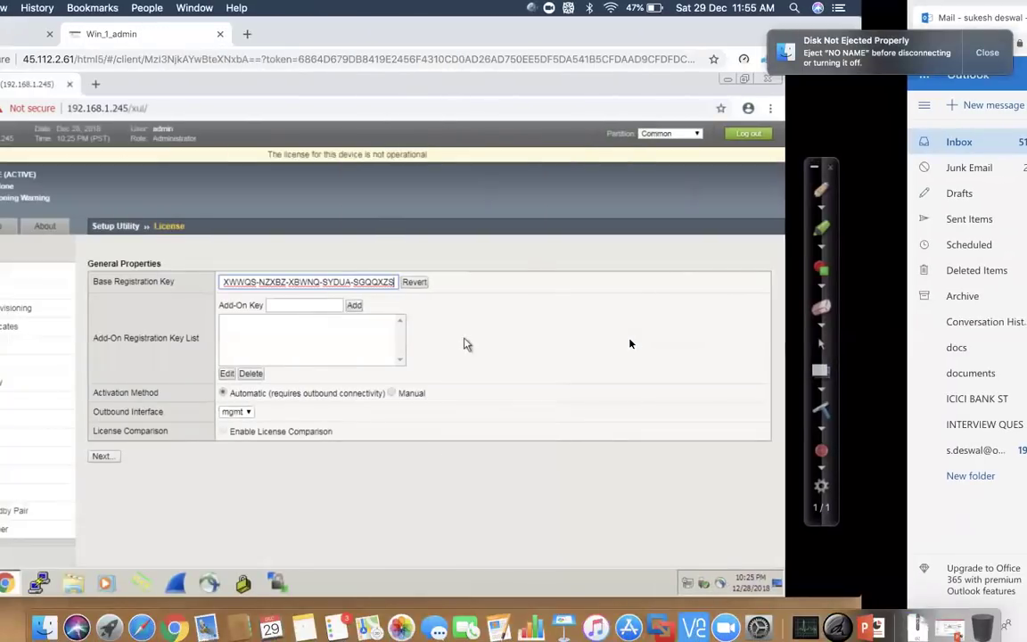
key("ctrl+Right")
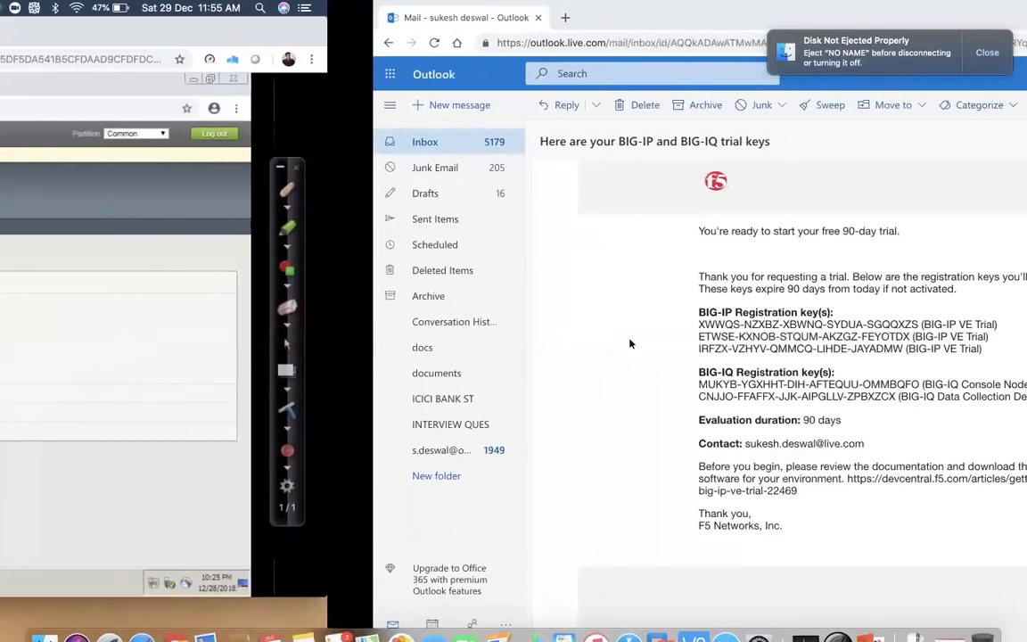
key("ctrl+Left")
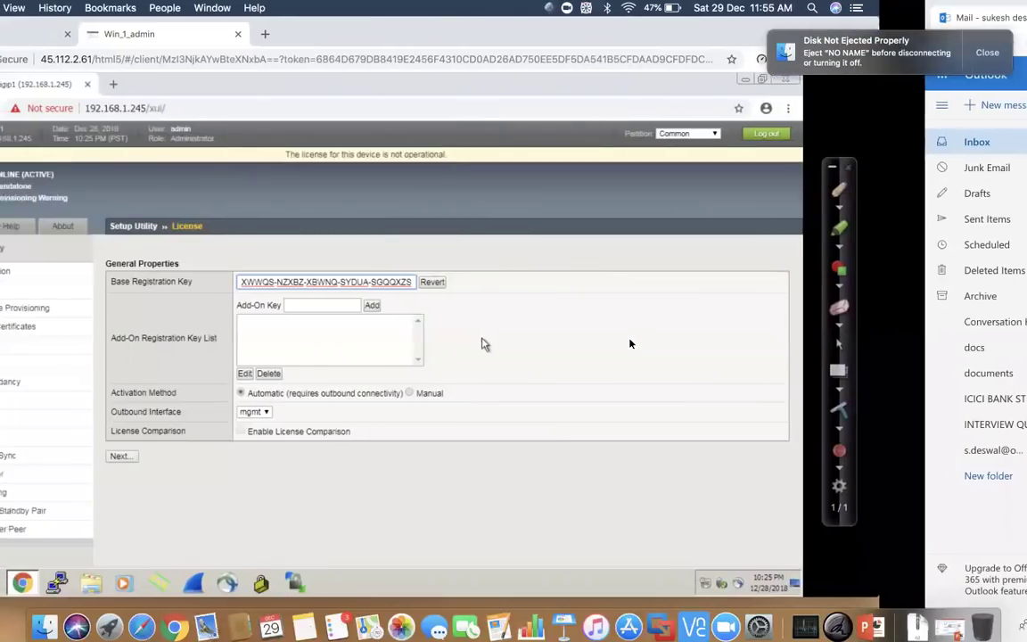
key("ctrl+Right")
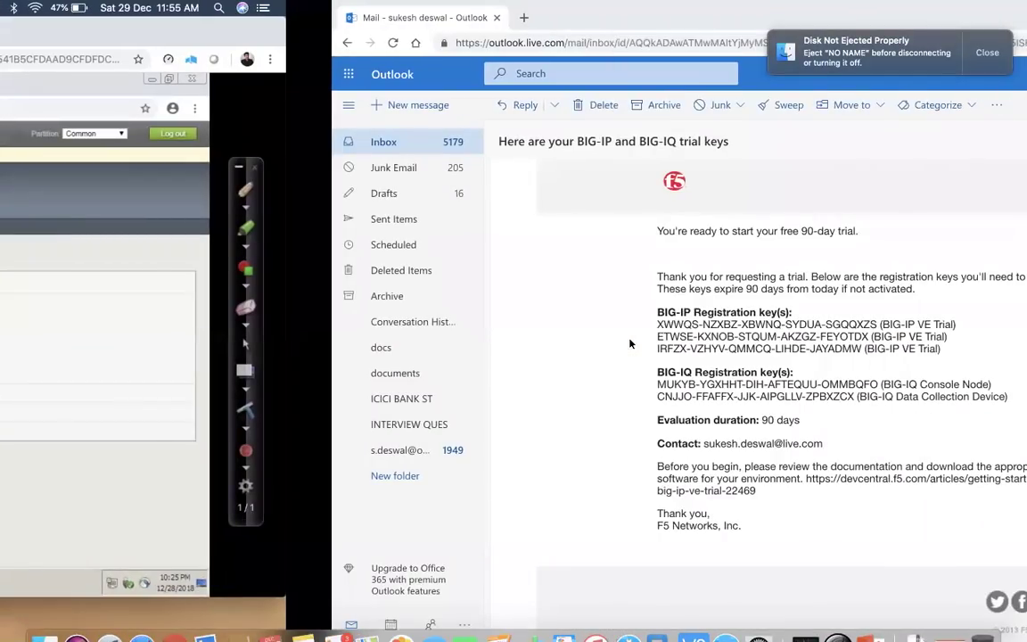
key("ctrl+Left")
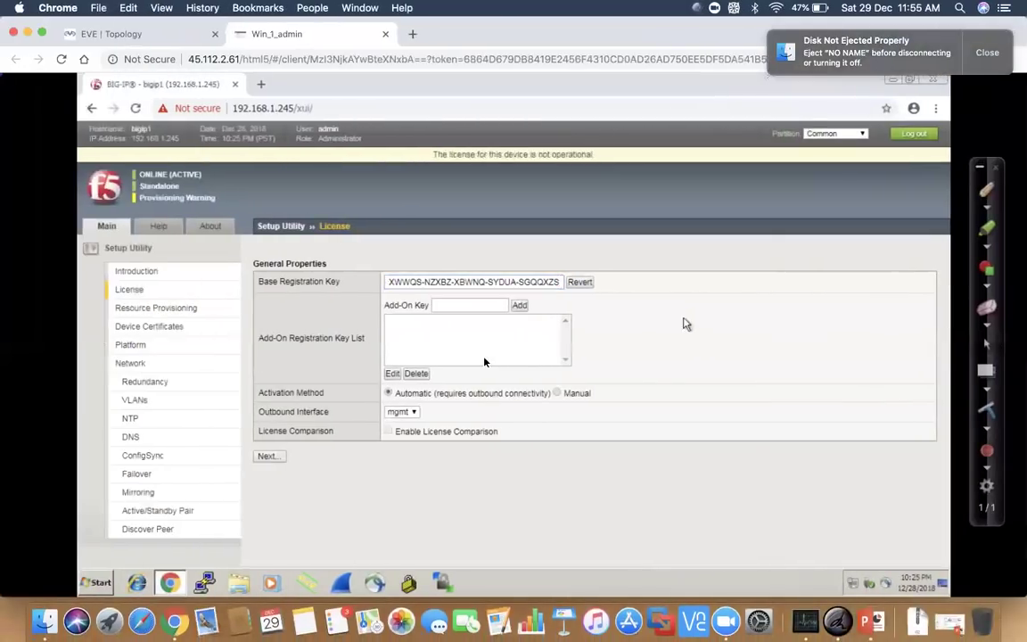
Leave the Add-On Key blank and switch the License form's Activation Method to Manual.
left_click(435, 308)
left_click(557, 393)
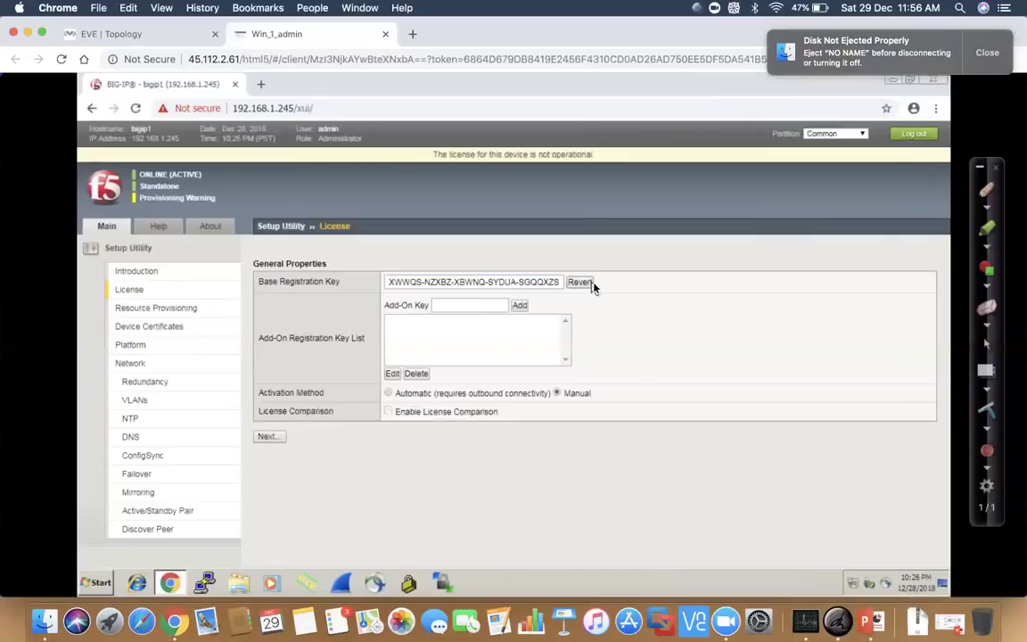
Continue to manual licensing and copy the generated device dossier from Step 1.
left_click(267, 437)
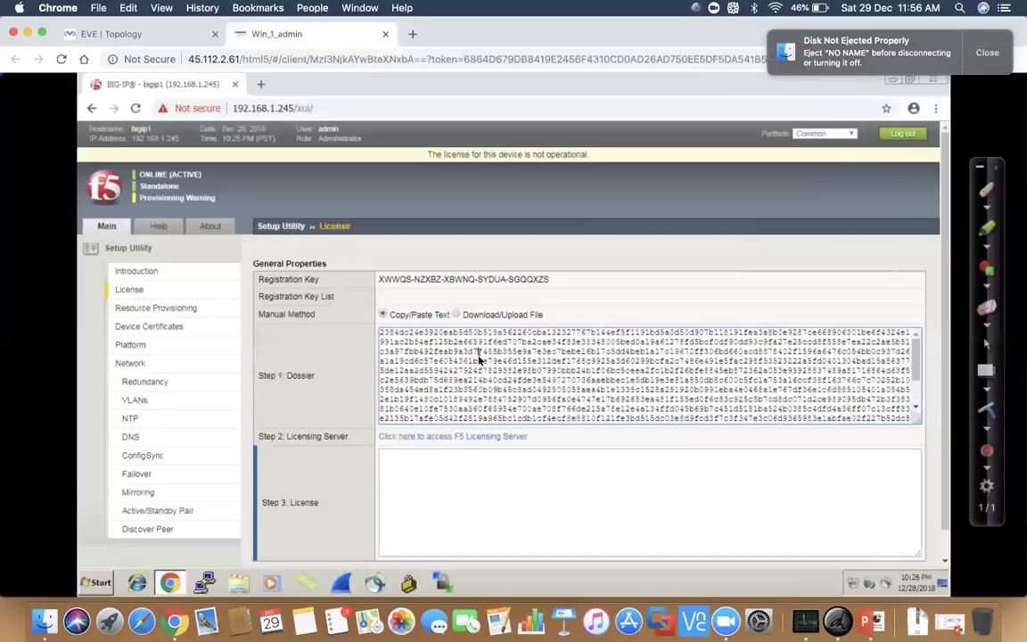
double_click(462, 378)
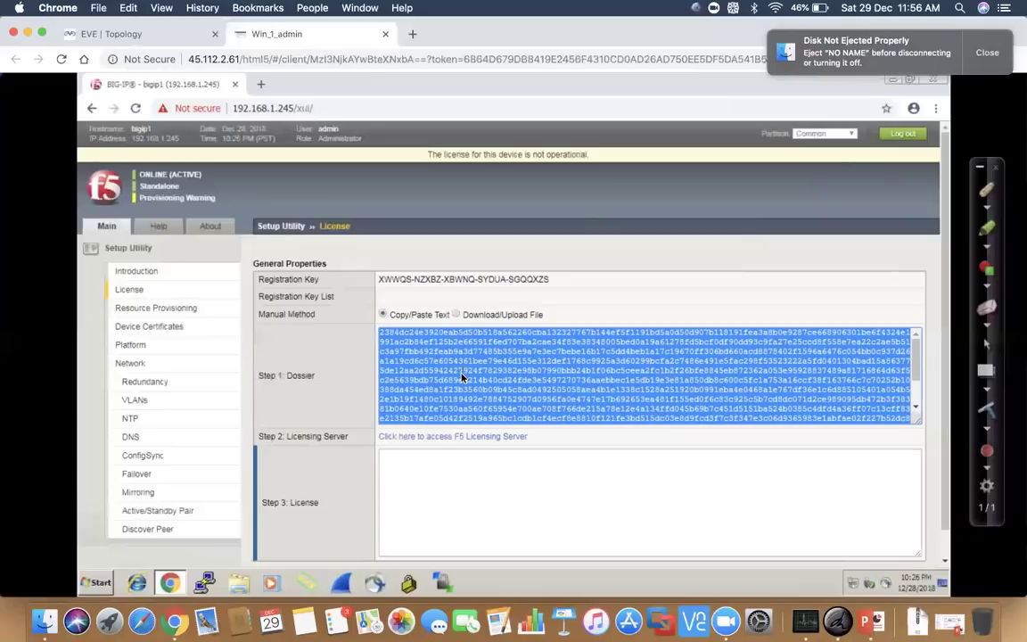
type("c")
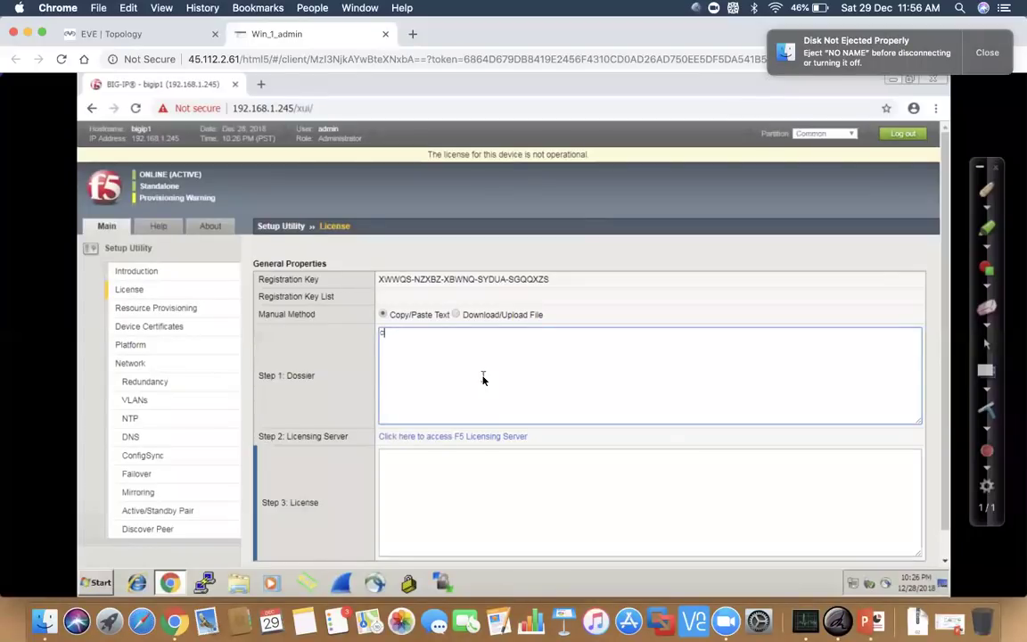
key("ctrl+z")
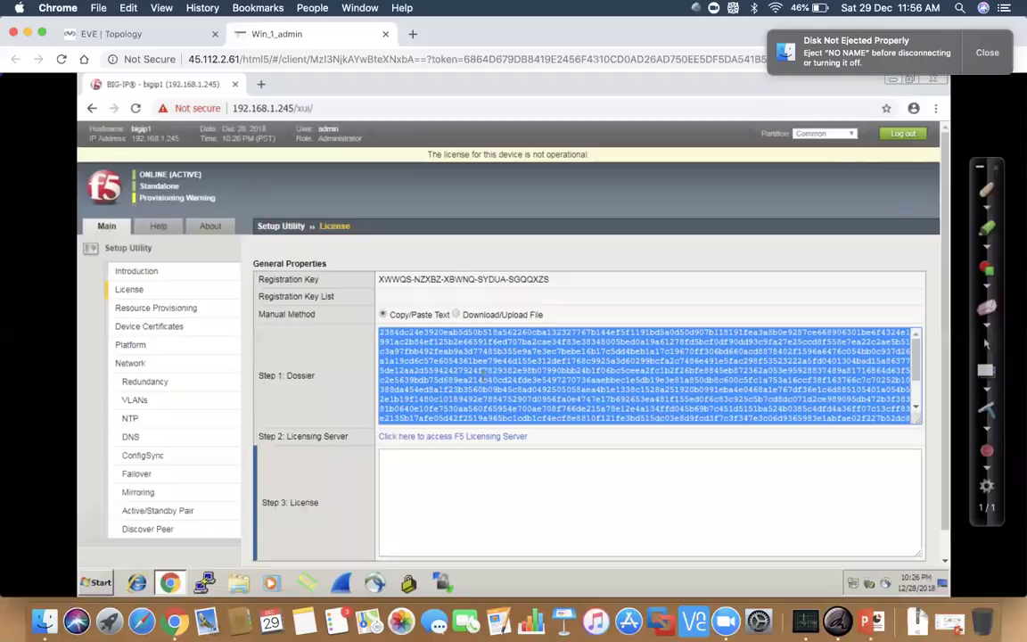
left_click(450, 477)
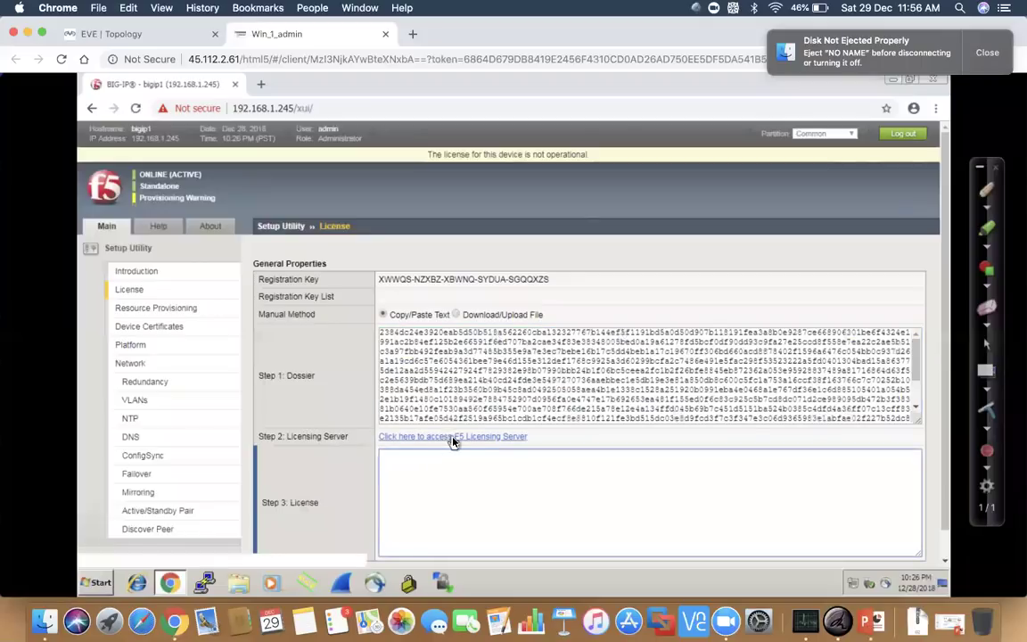
Open the F5 Licensing Server's Activate F5 Product page on activate.f5.com in a new tab.
left_click(453, 438)
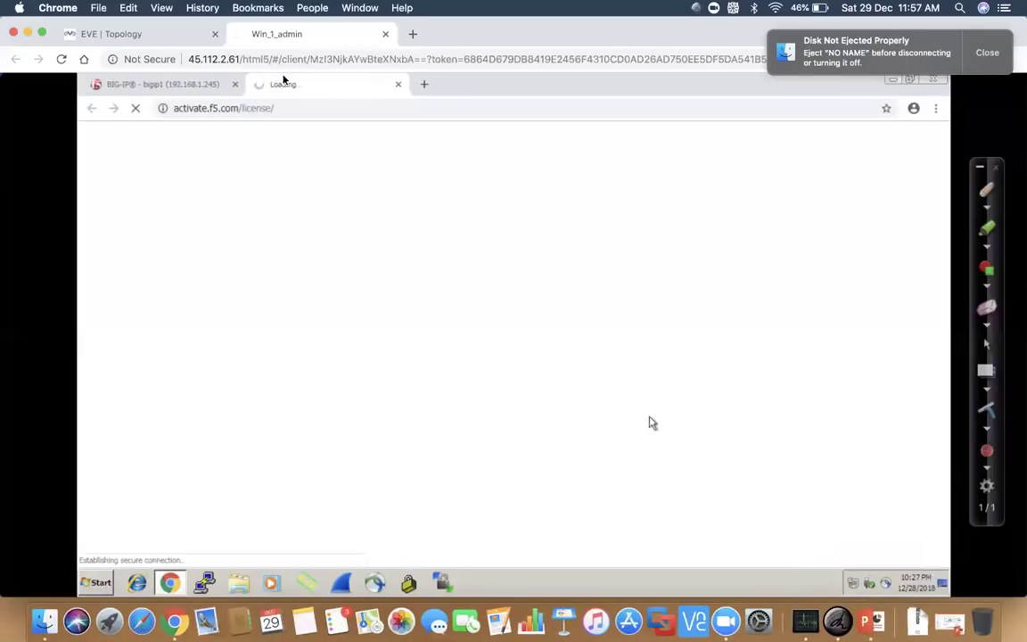
left_click(213, 85)
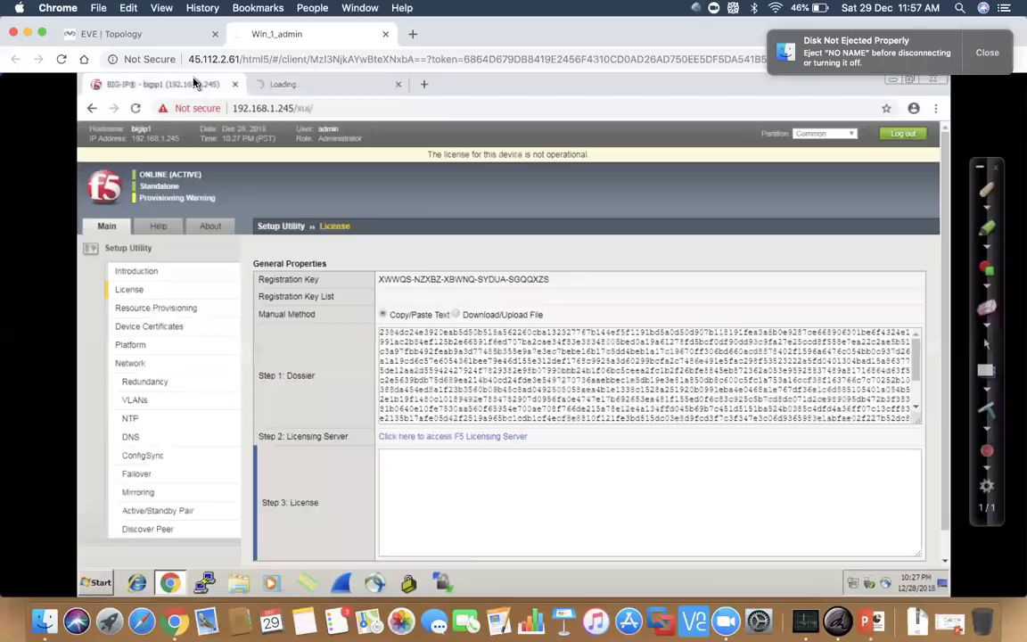
left_click(312, 86)
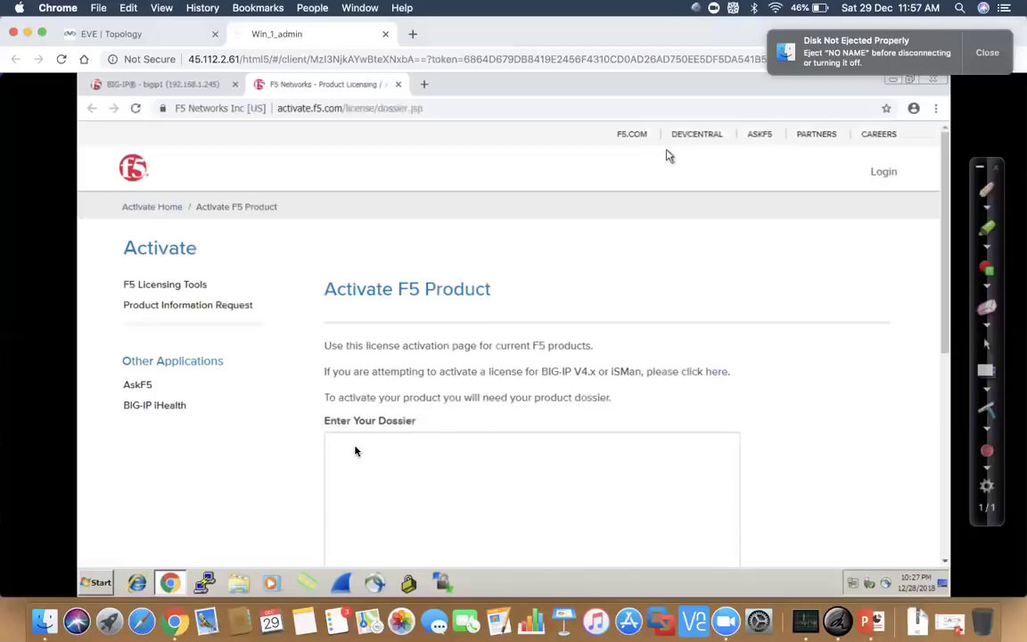
Paste the BIG-IP device dossier into Enter Your Dossier on activate.f5.com and submit it.
left_click(372, 470)
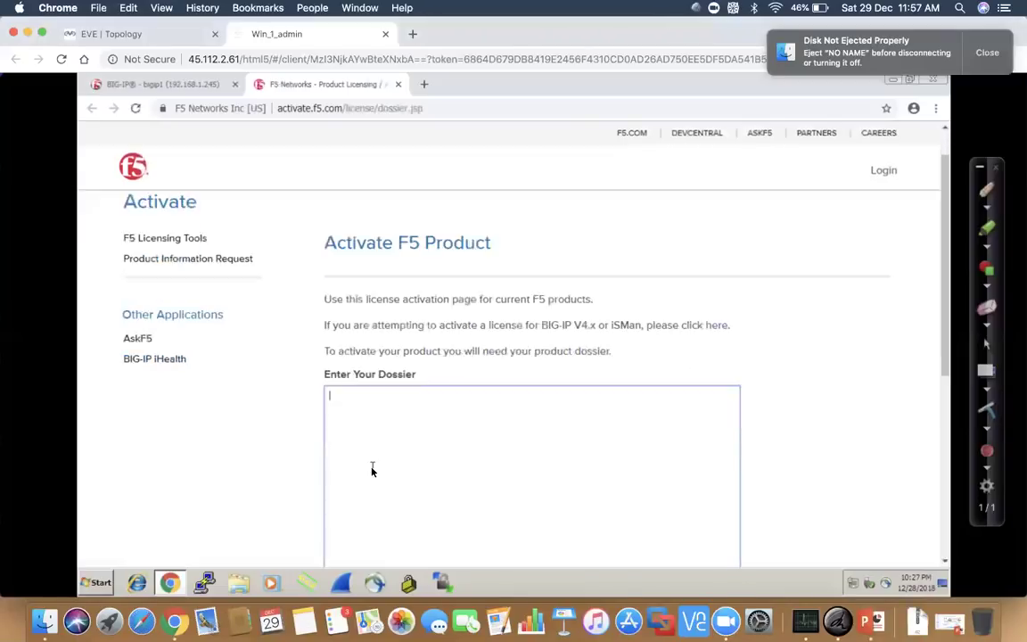
scroll(372, 470, "down", 5)
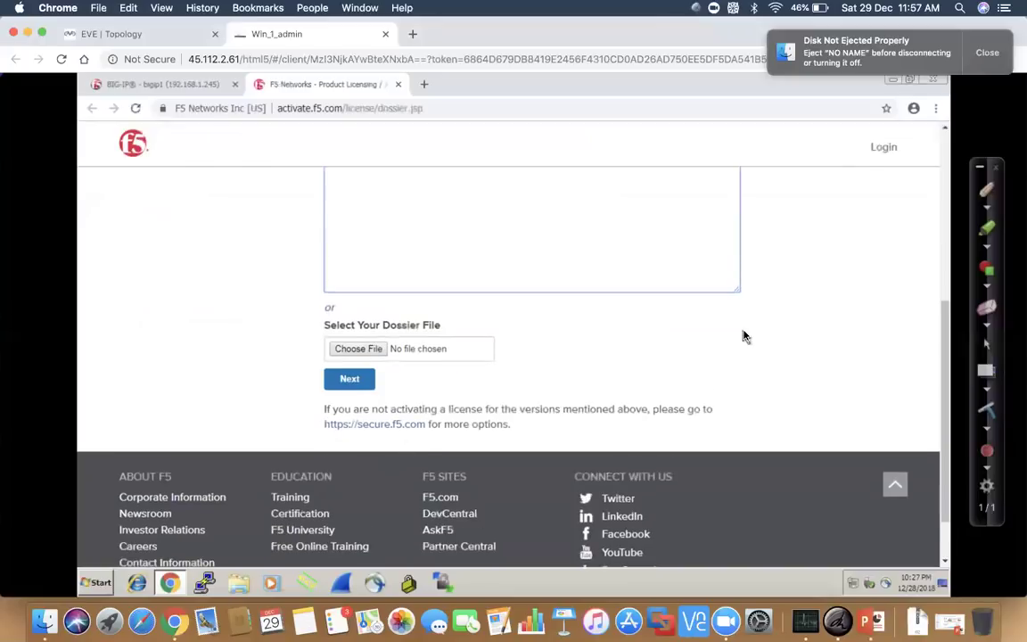
scroll(745, 336, "up", 2)
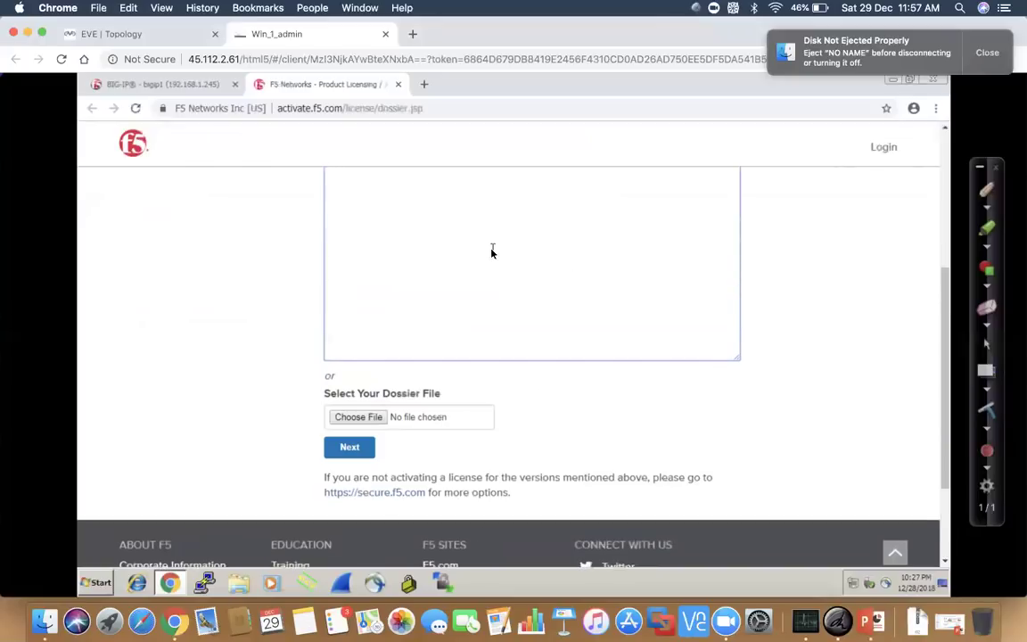
left_click_drag(947, 277, 949, 238)
left_click(415, 280)
key("ctrl+v")
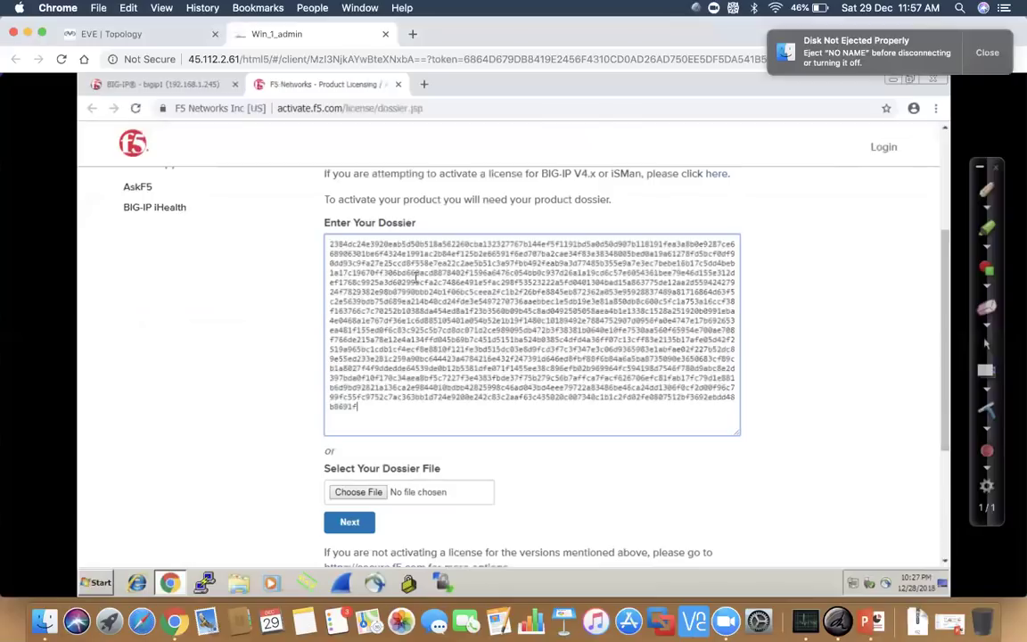
left_click(351, 523)
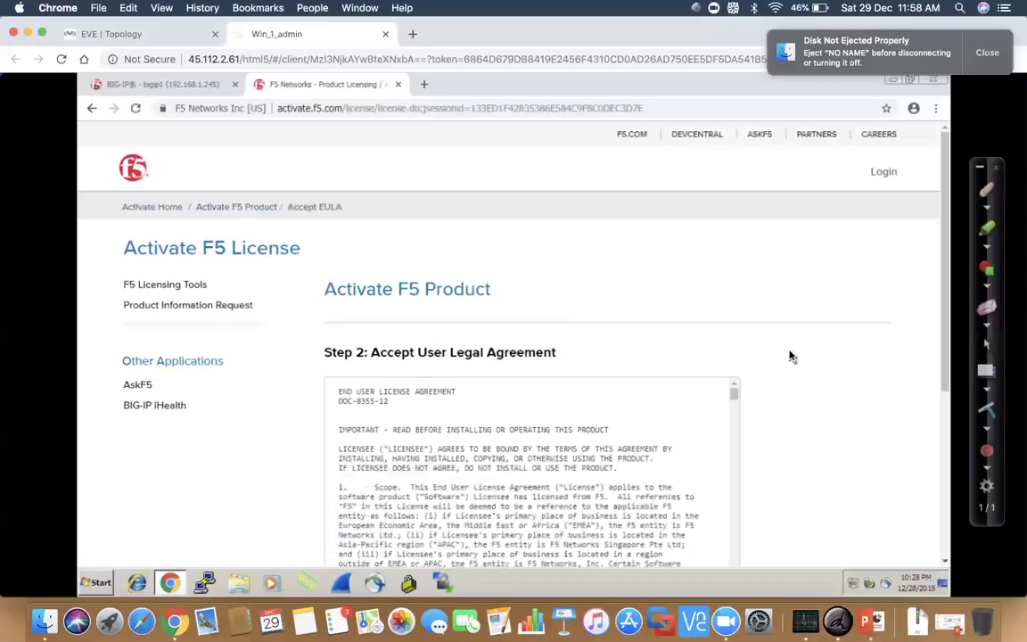
Accept the F5 user legal agreement to generate the license.
scroll(790, 357, "down", 3)
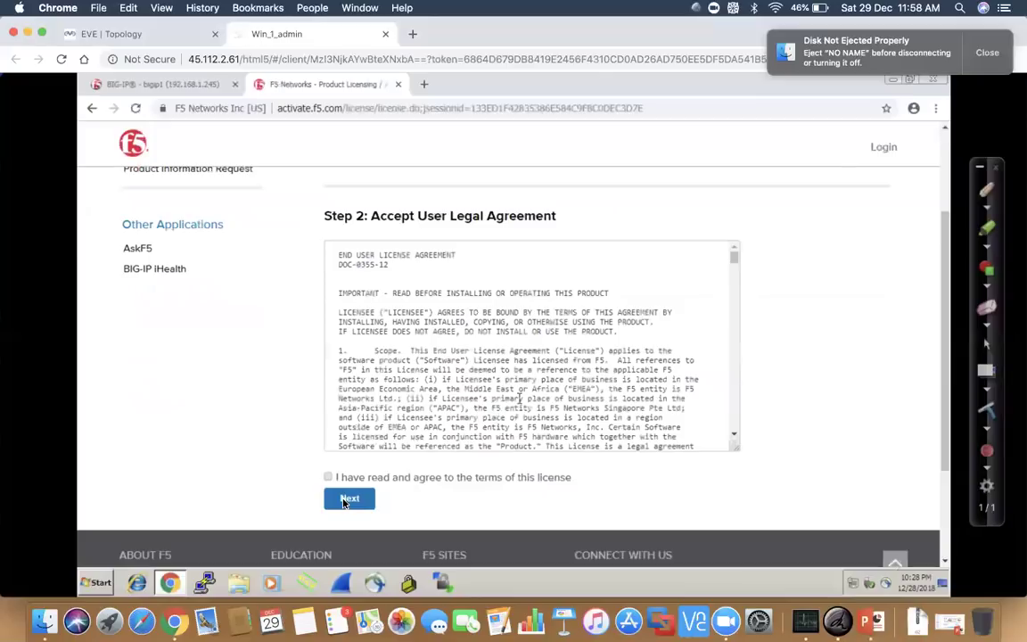
left_click(328, 477)
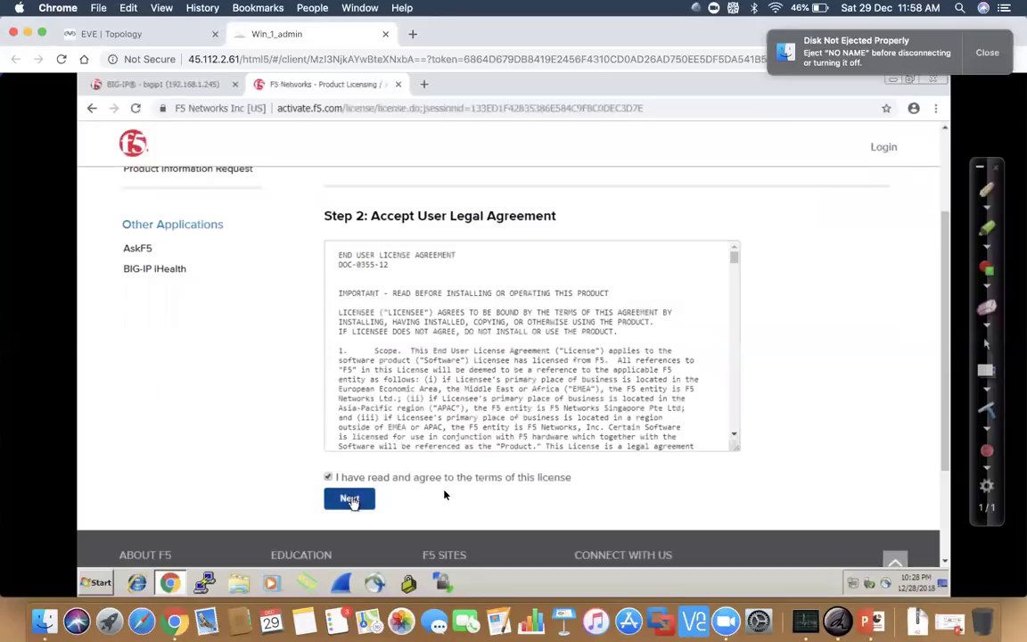
left_click(350, 500)
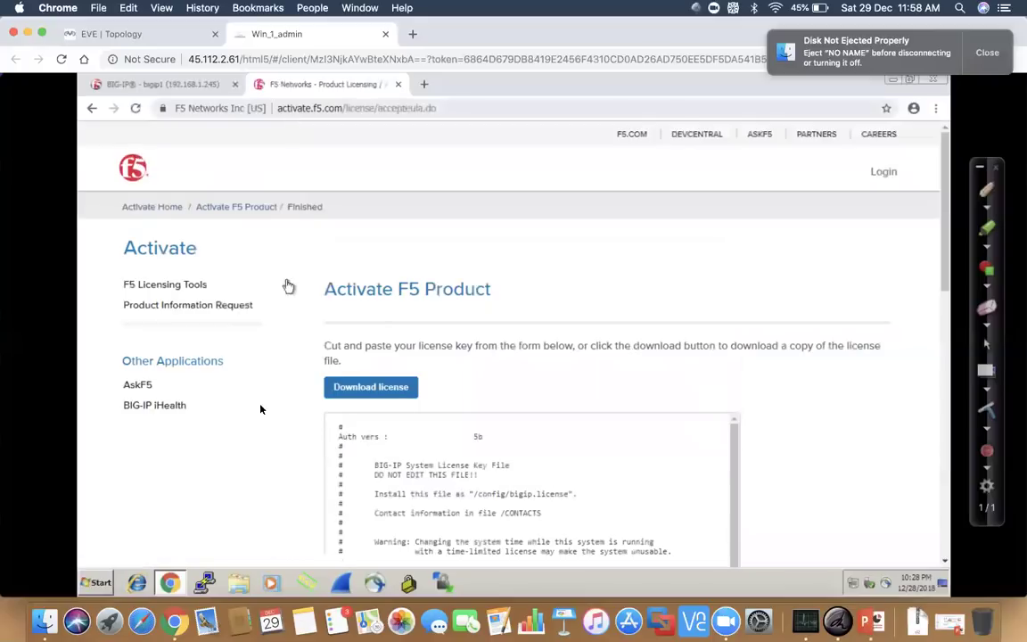
Select and copy the generated BIG-IP evaluation license text, then return to the BIG-IP setup tab.
scroll(261, 409, "down", 5)
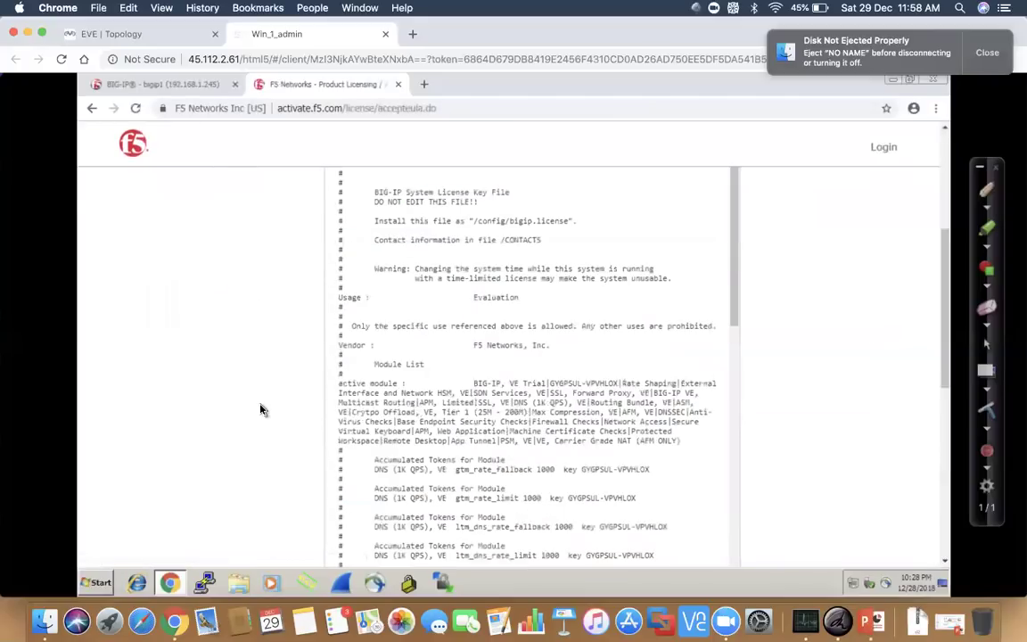
scroll(261, 409, "up", 1)
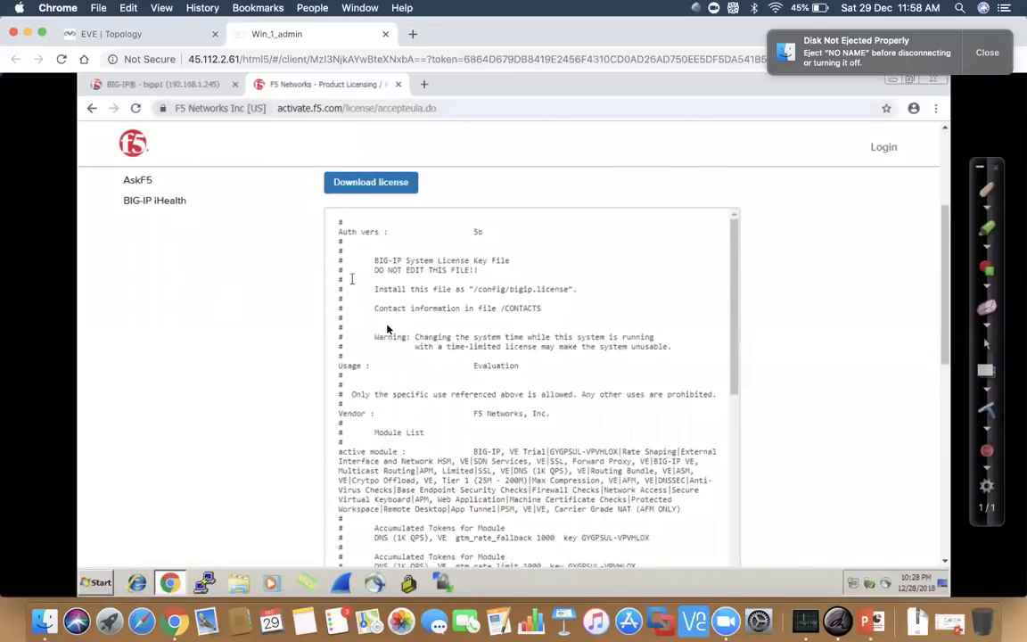
left_click_drag(344, 327, 388, 329)
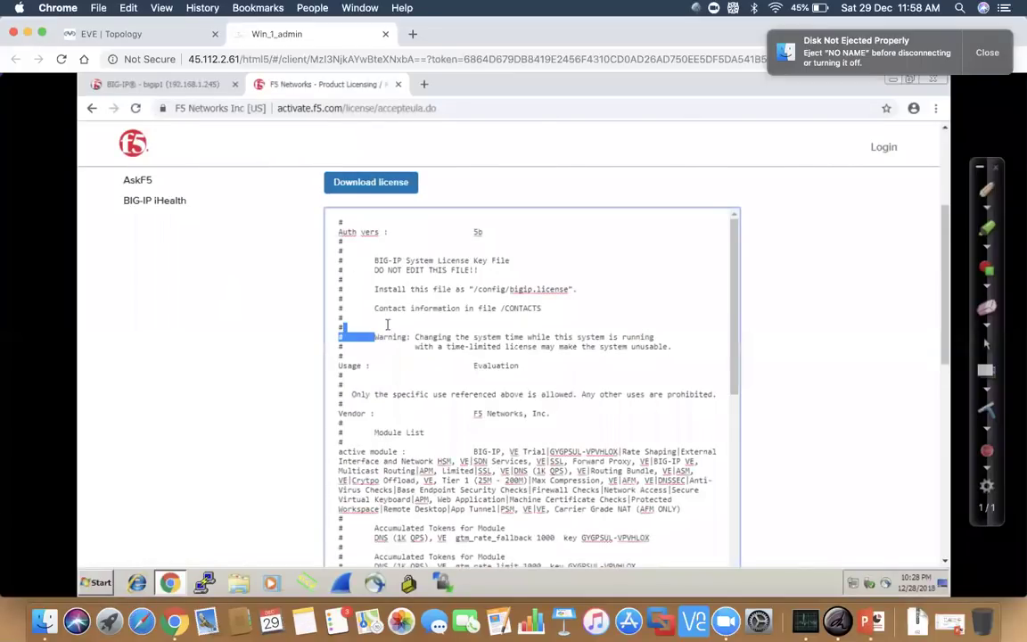
key("ctrl+a")
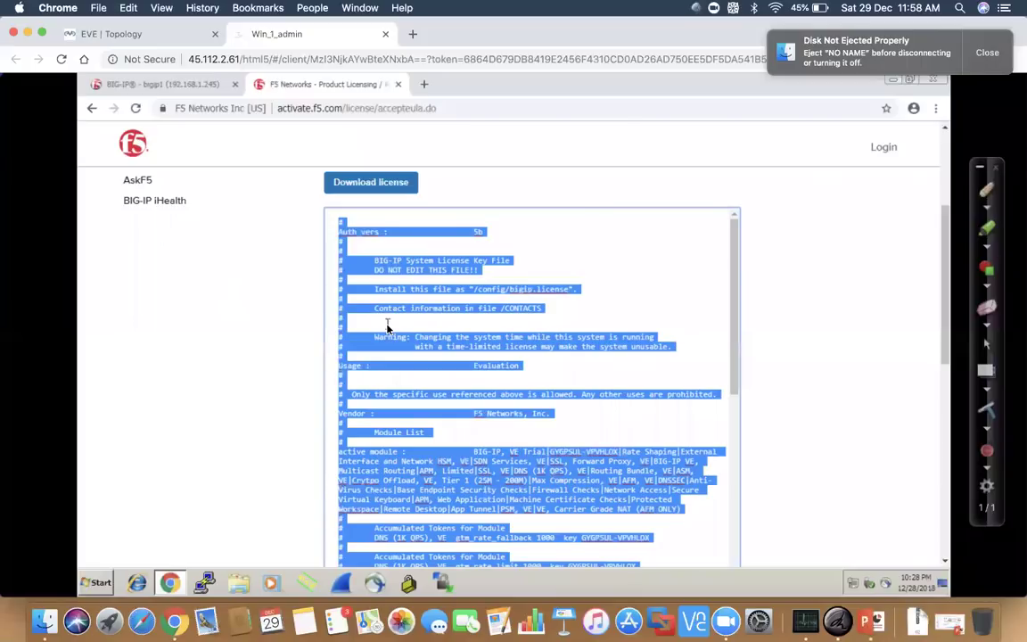
left_click(167, 82)
Paste the license text into the Step 3 License box and submit it to activate the device.
left_click(406, 487)
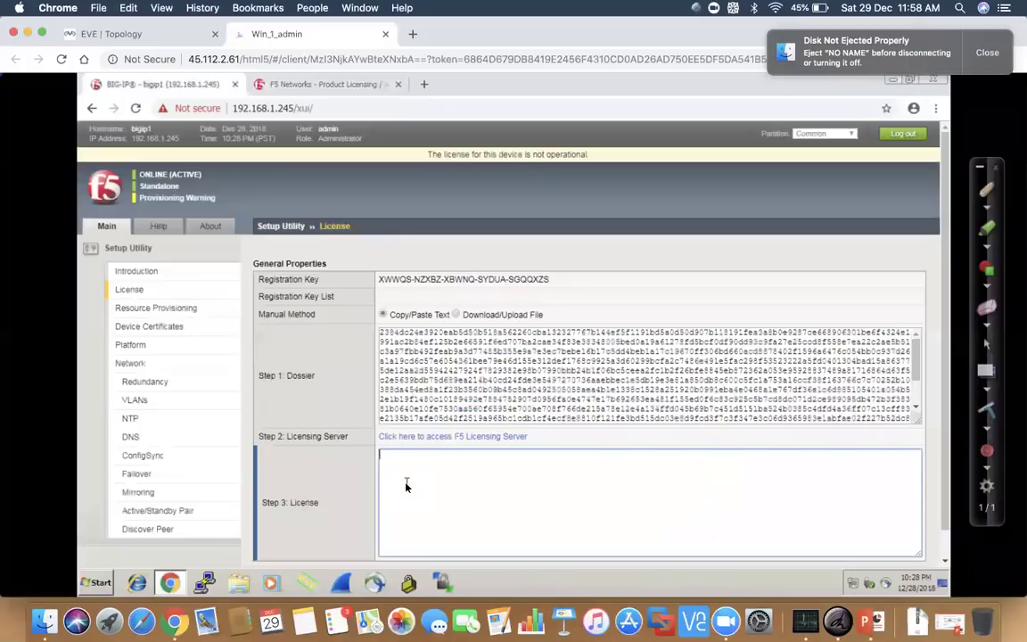
key("ctrl+v")
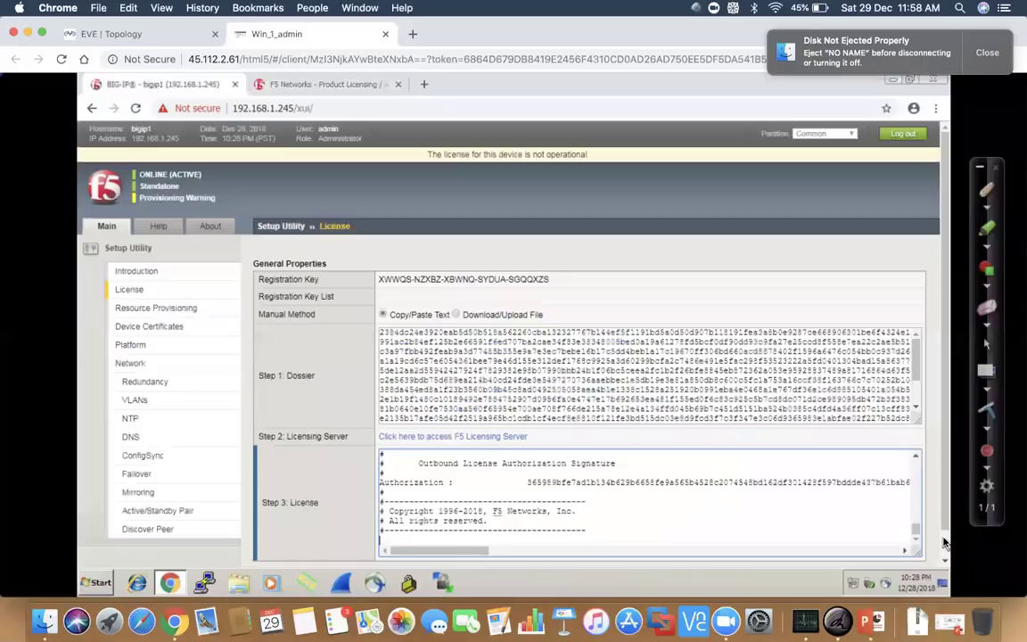
scroll(850, 550, "down", 2)
left_click(276, 546)
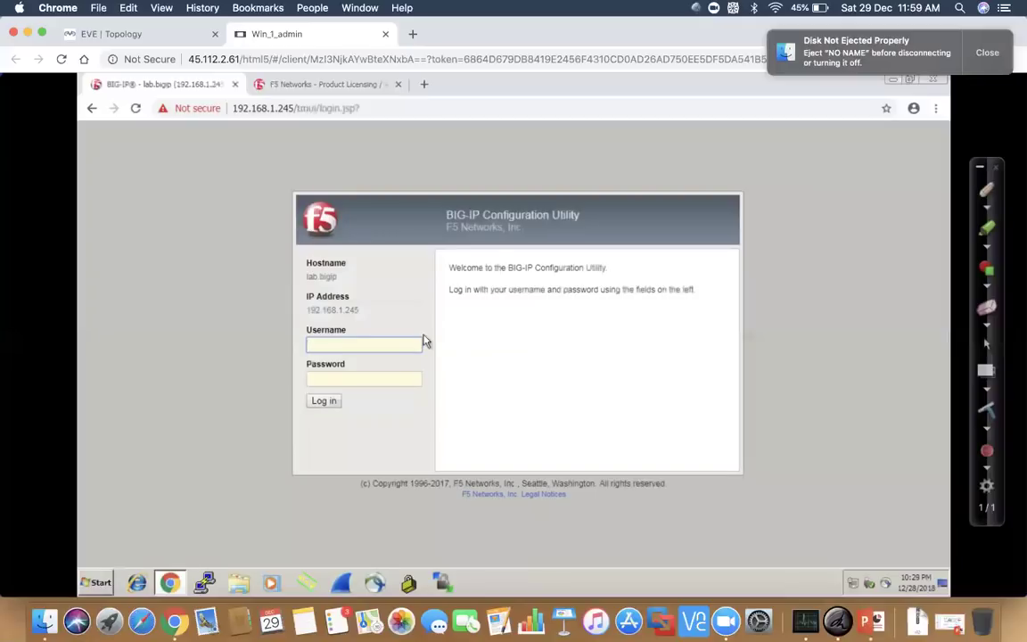
Log in to the Configuration Utility with the administrator username and password.
type("admin")
key("Tab")
type("adm")
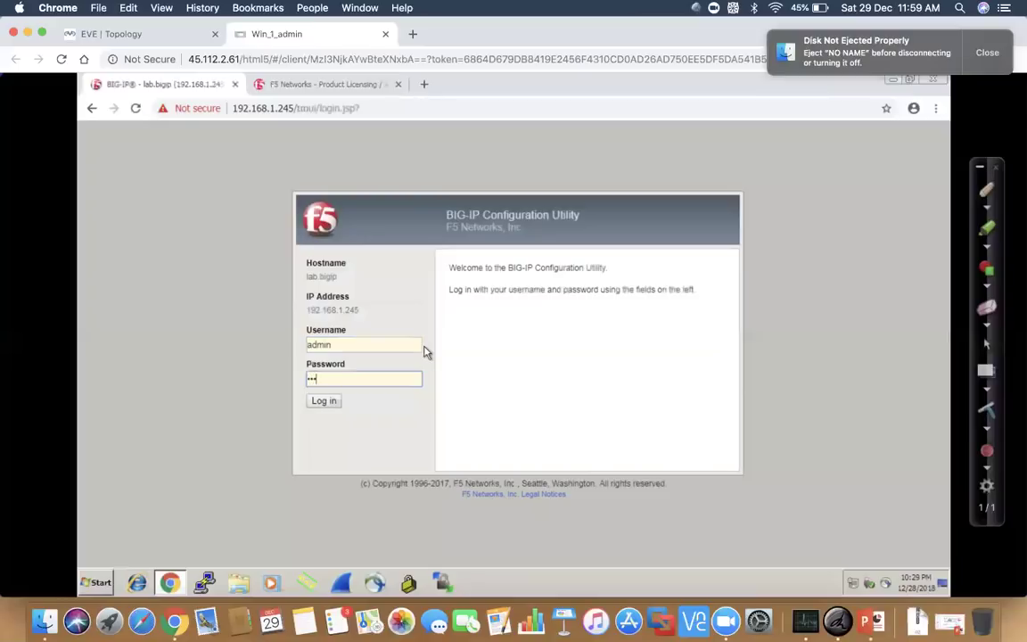
key("BackSpace")
key("BackSpace")
type("admin")
left_click(321, 402)
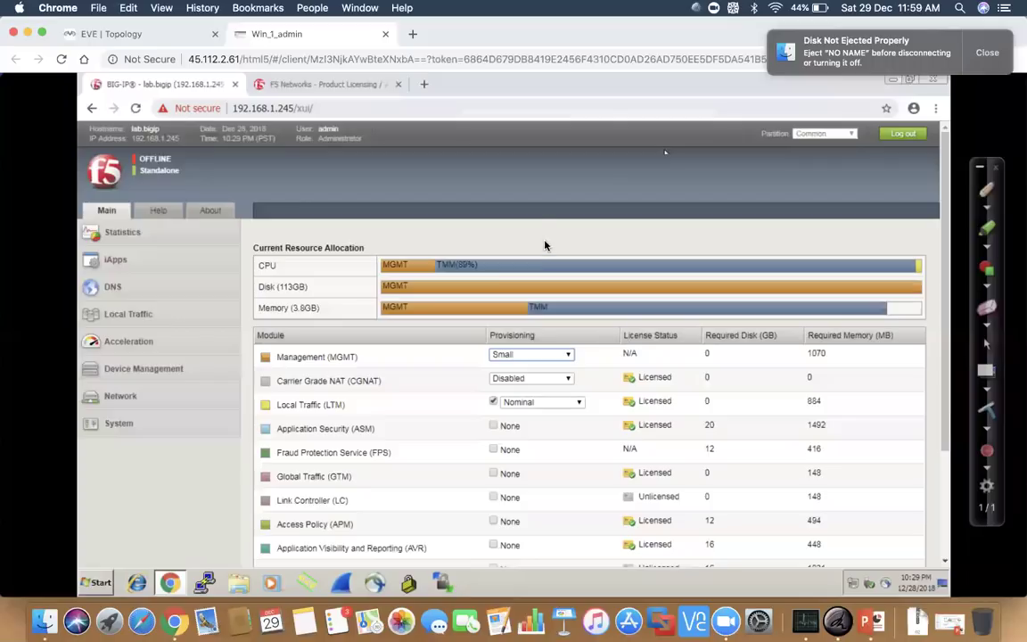
left_click(175, 35)
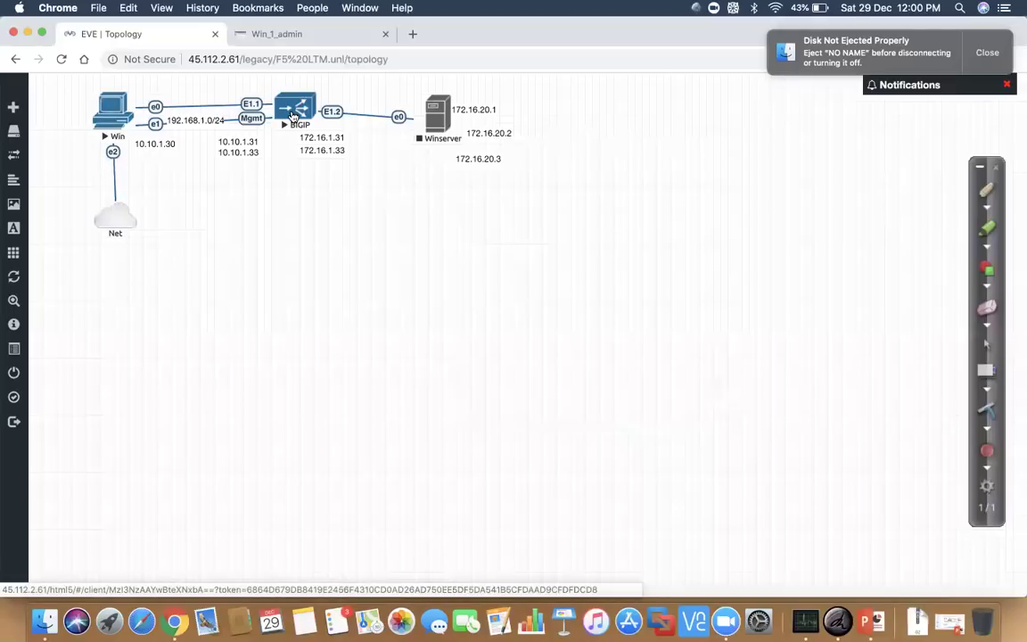
left_click(323, 40)
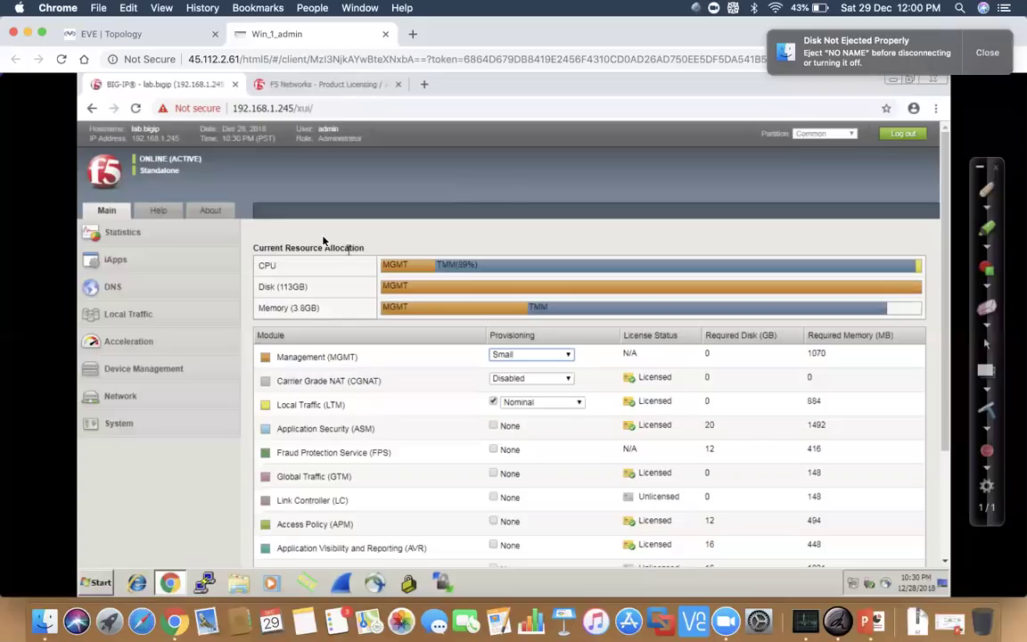
Keep Management provisioning at Small and Local Traffic at Nominal, then continue to the device certificate.
scroll(324, 241, "down", 3)
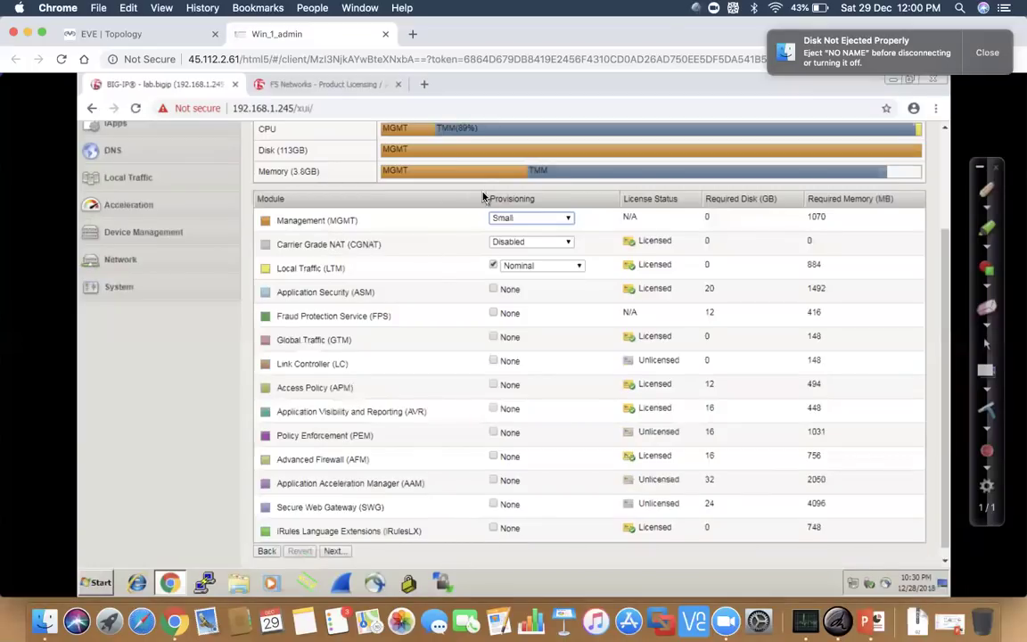
scroll(483, 198, "up", 2)
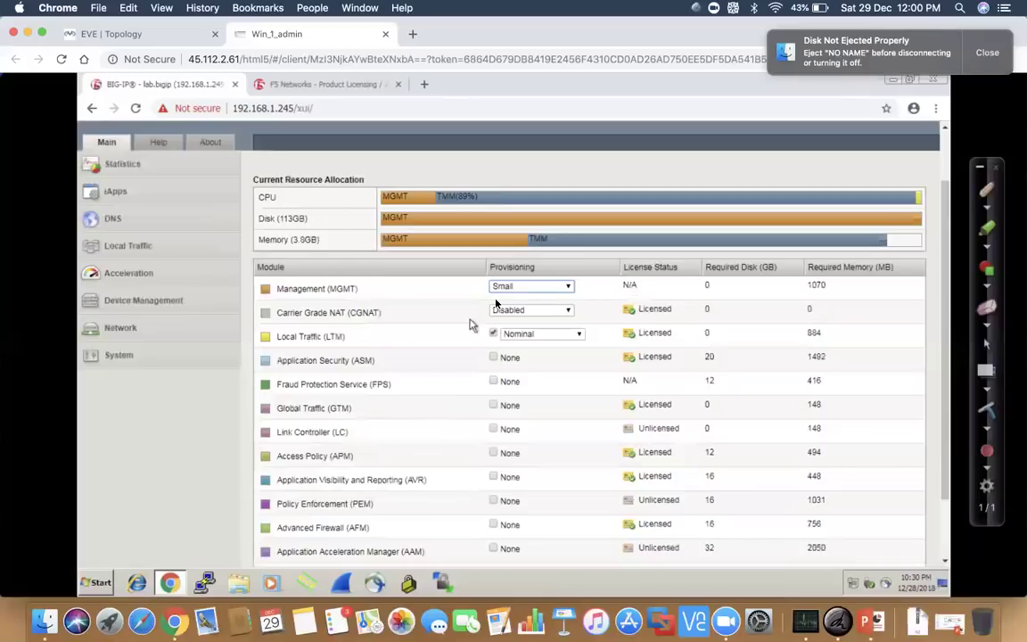
left_click(557, 288)
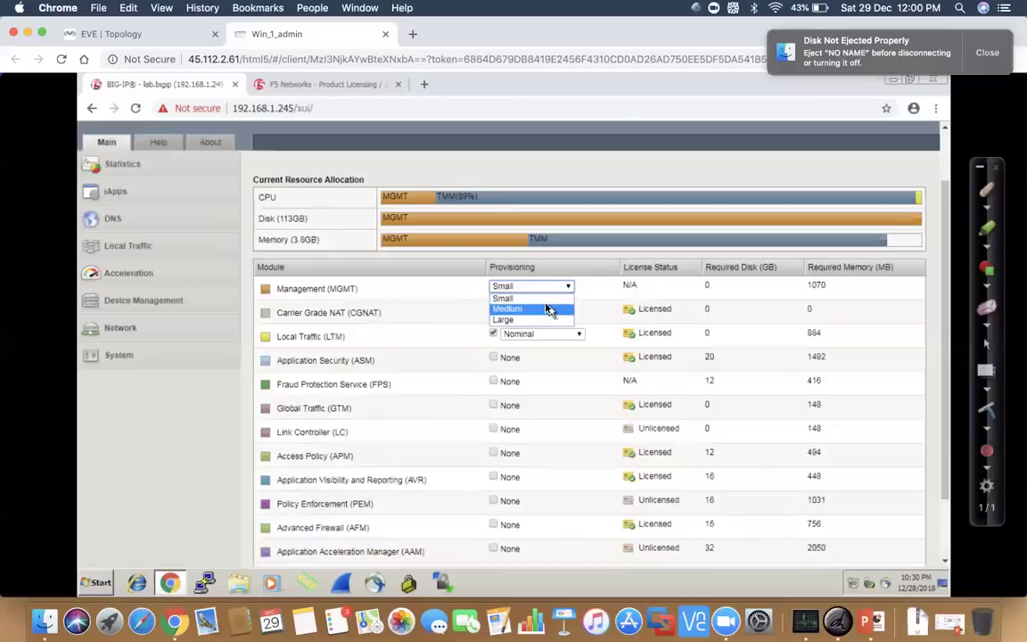
left_click(607, 300)
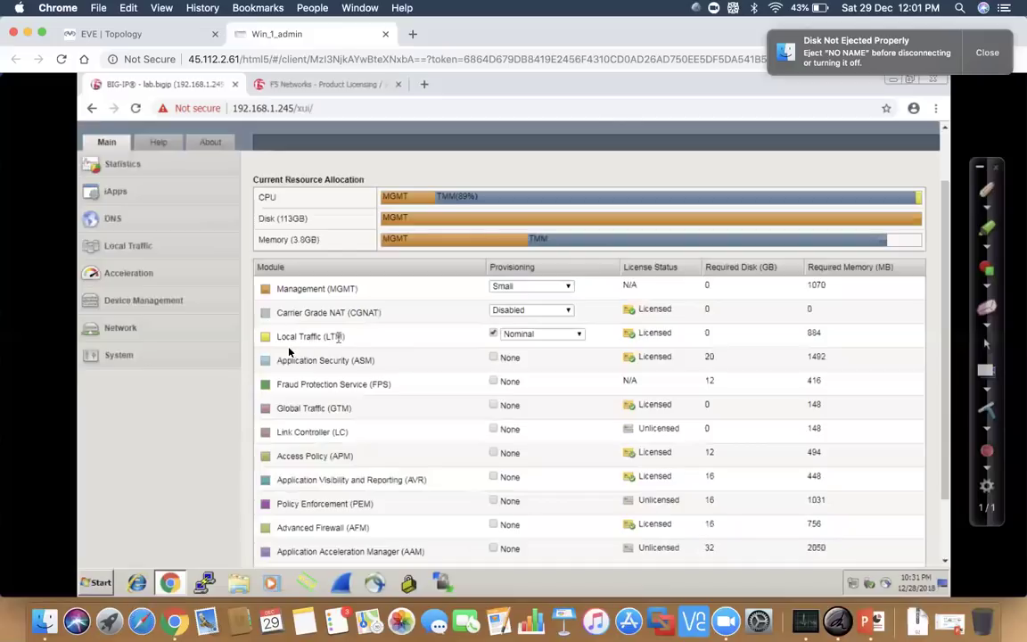
left_click(571, 335)
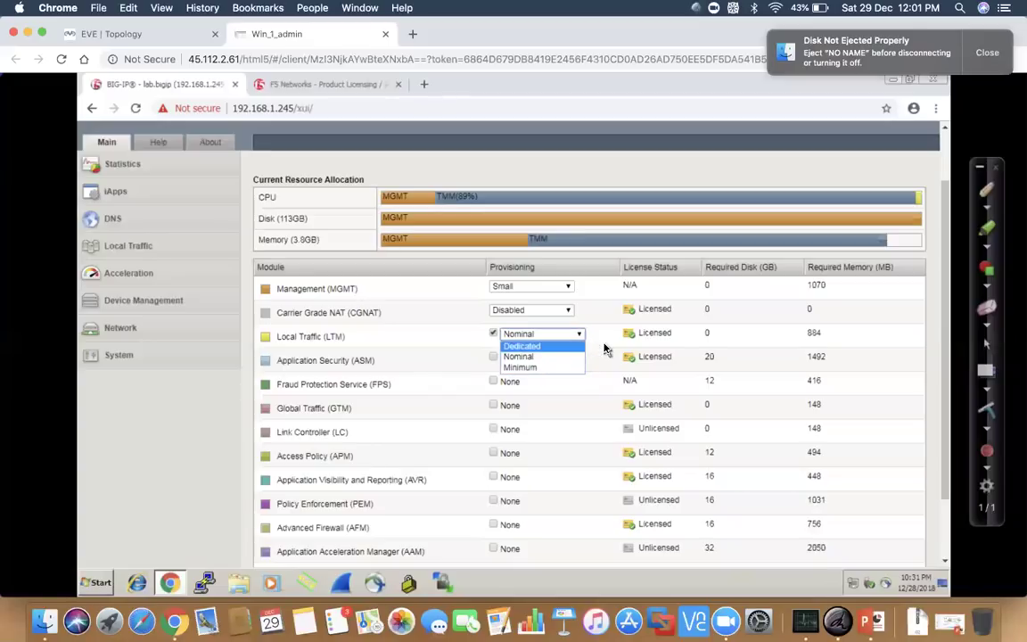
left_click(604, 348)
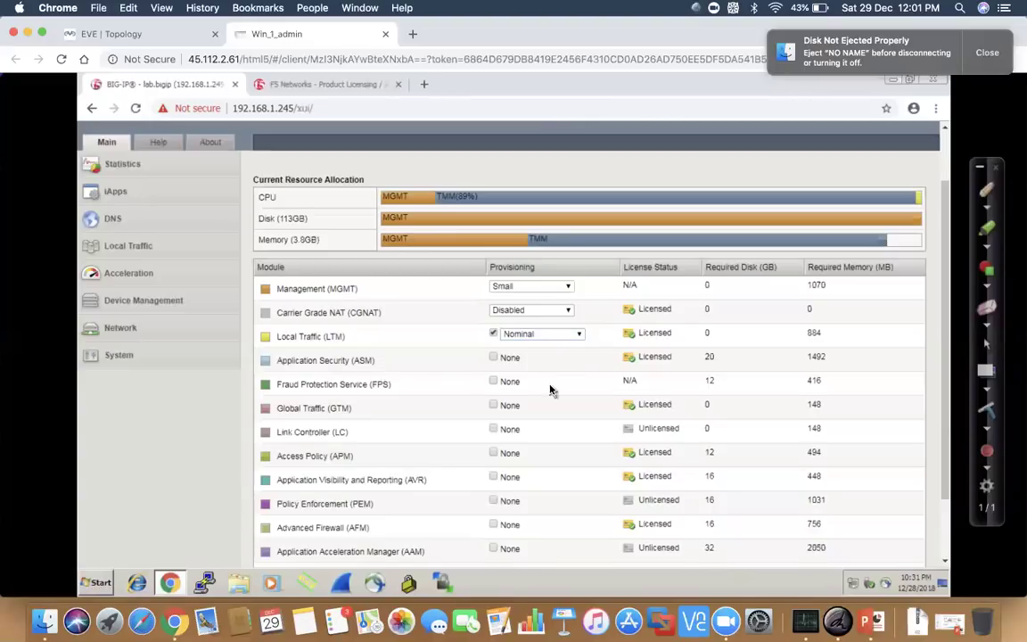
scroll(550, 389, "down", 3)
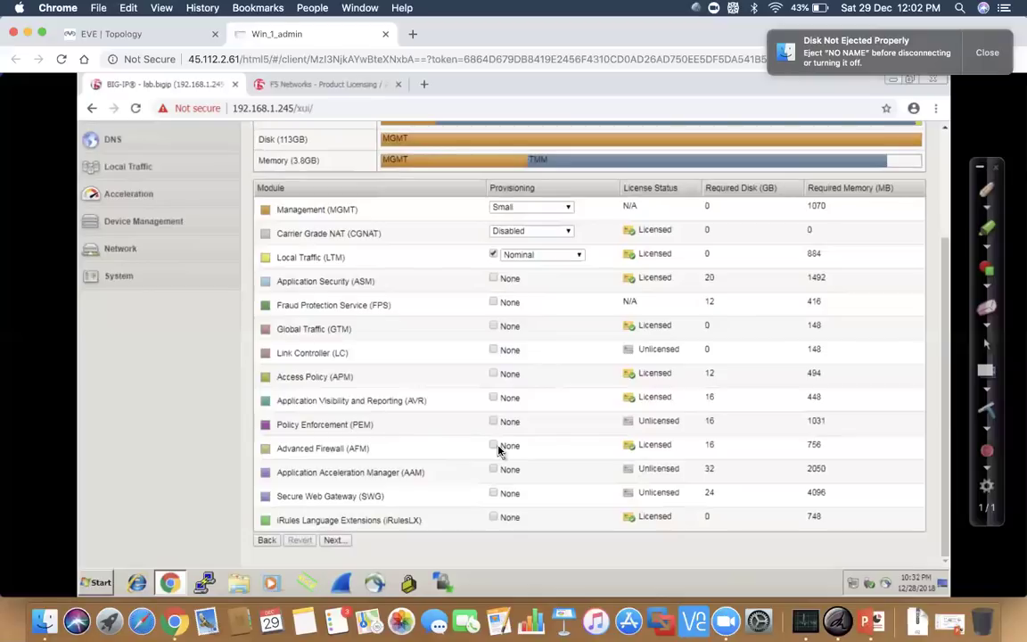
left_click(330, 540)
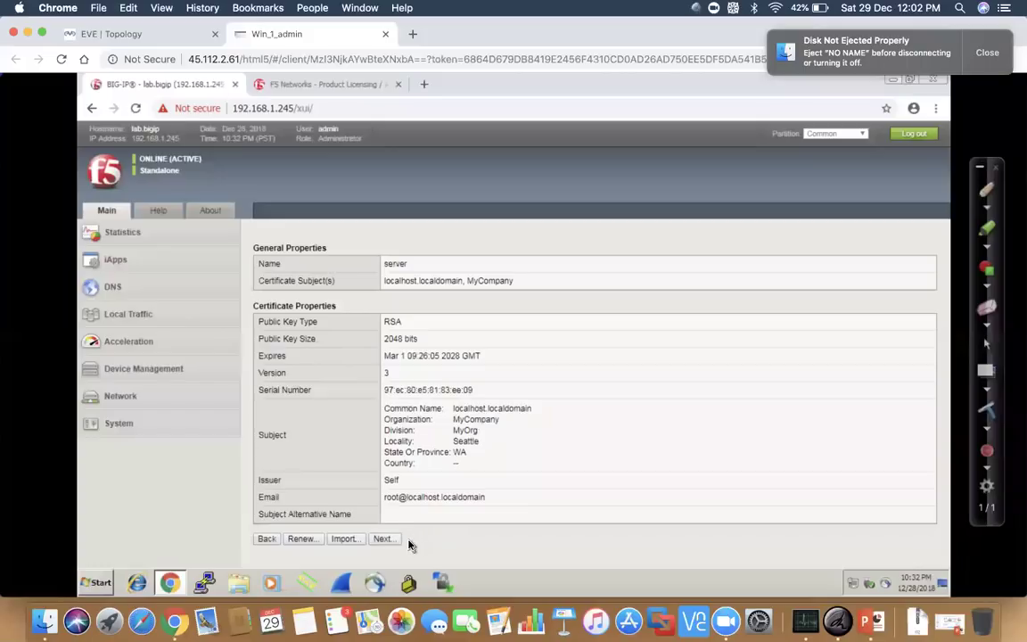
Accept the device certificate and review the platform settings: management IP 192.168.1.245, host name lab.bigip.
left_click(389, 542)
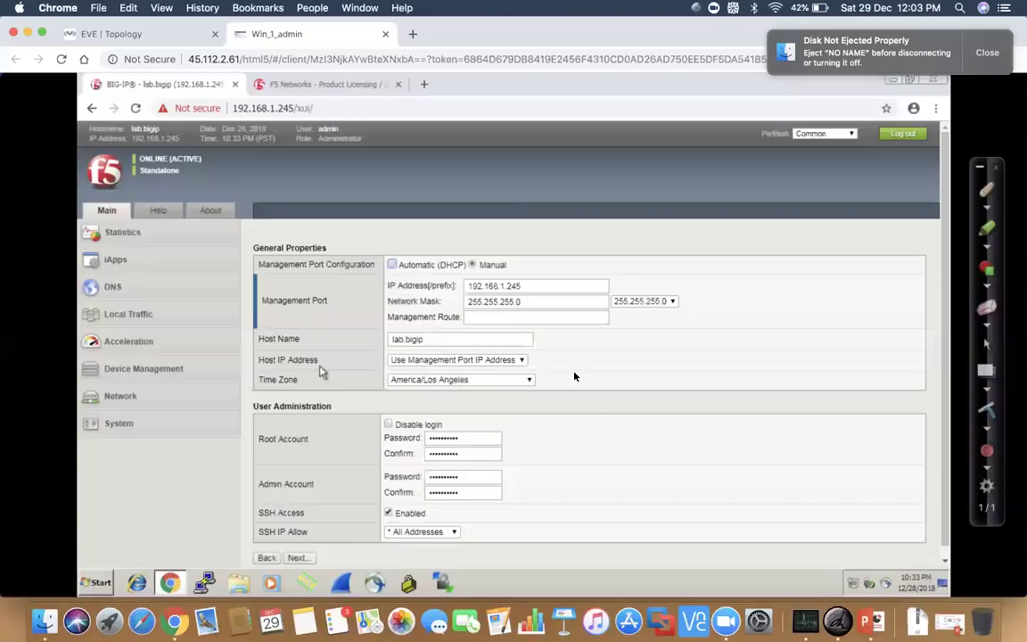
scroll(593, 428, "down", 1)
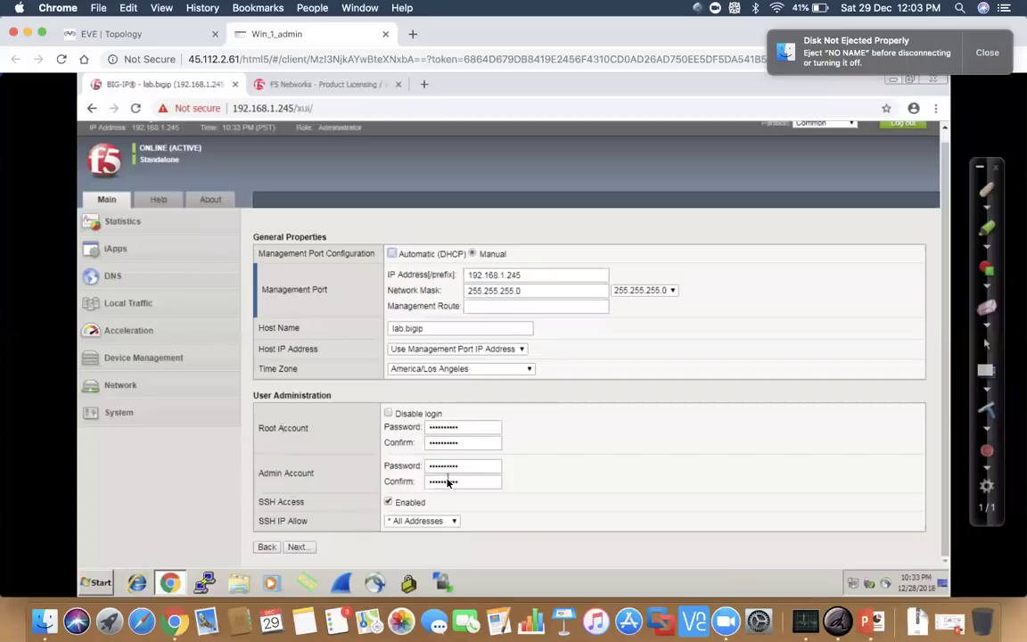
Submit the platform settings, start Standard network configuration, and keep Config Sync with Network failover.
left_click(299, 546)
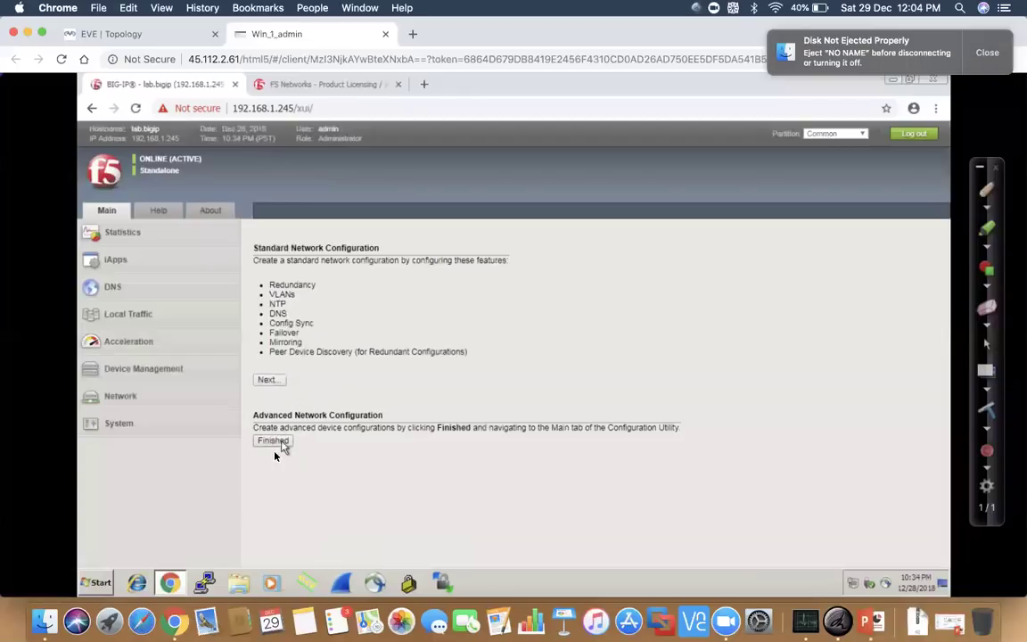
left_click(269, 381)
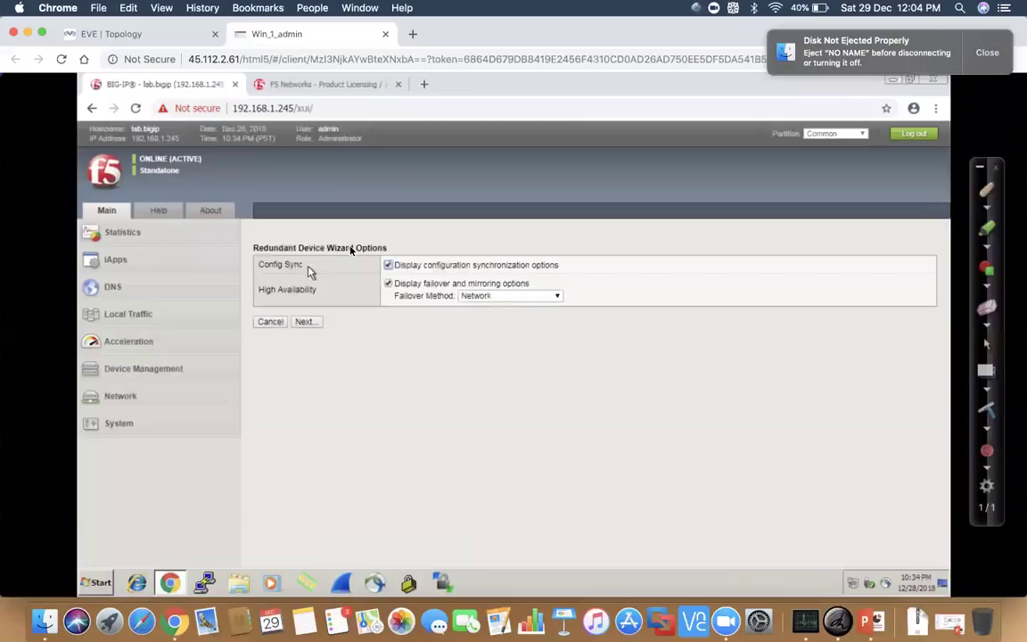
left_click(304, 321)
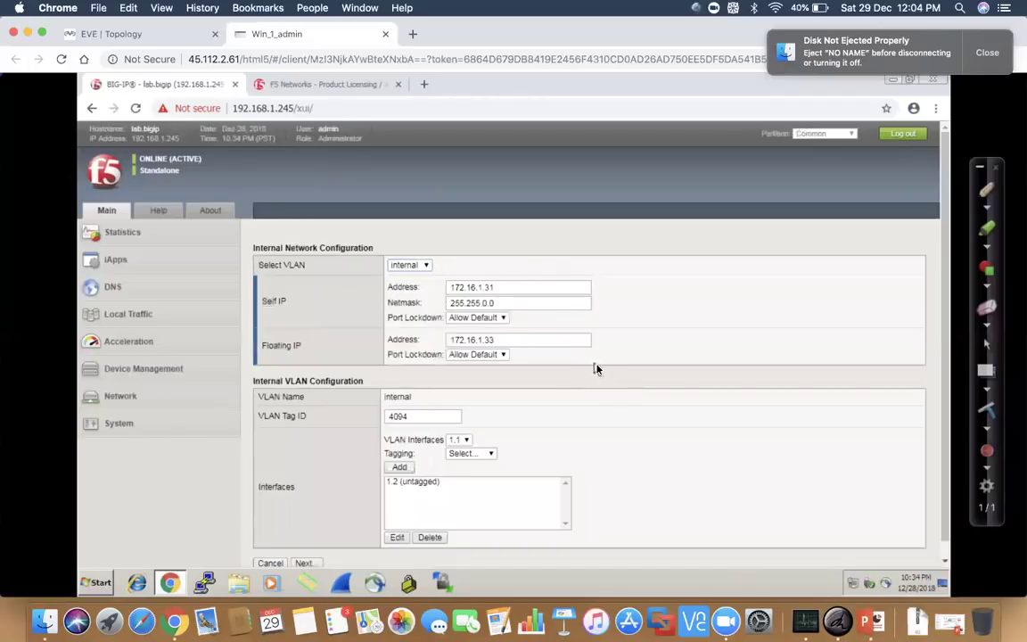
Check the EVE topology, then submit internal VLAN 4094 on 1.2 with self IP 172.16.1.31, floating 172.16.1.33.
left_click(177, 36)
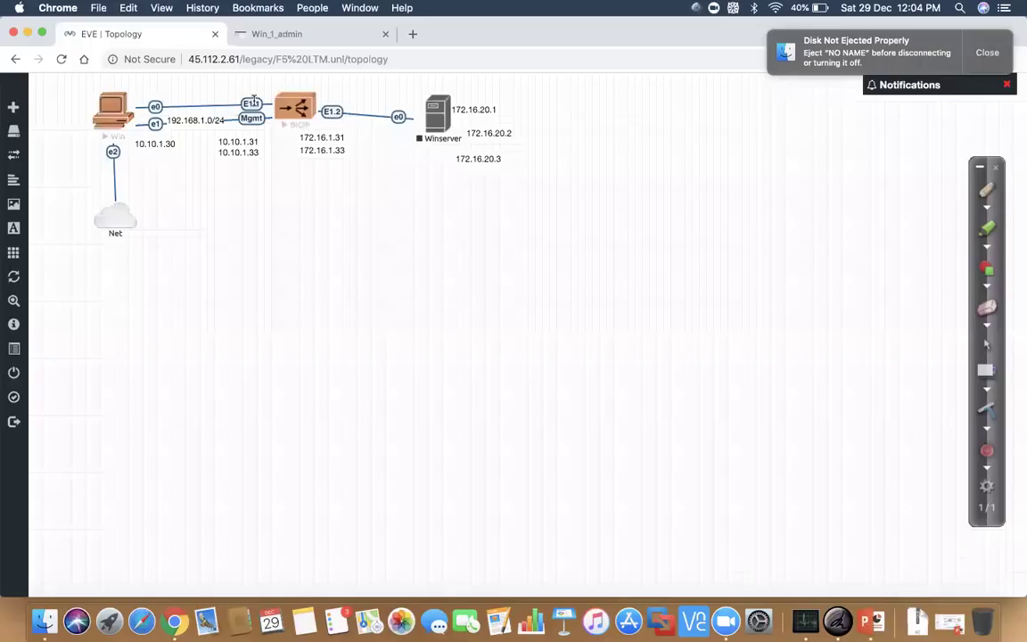
left_click(342, 35)
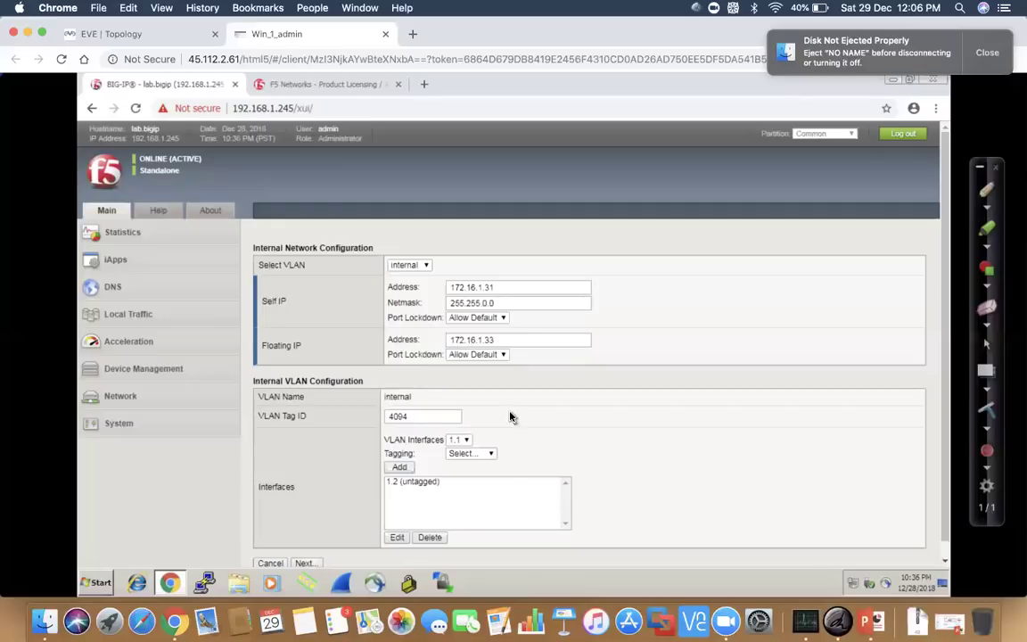
scroll(511, 417, "down", 1)
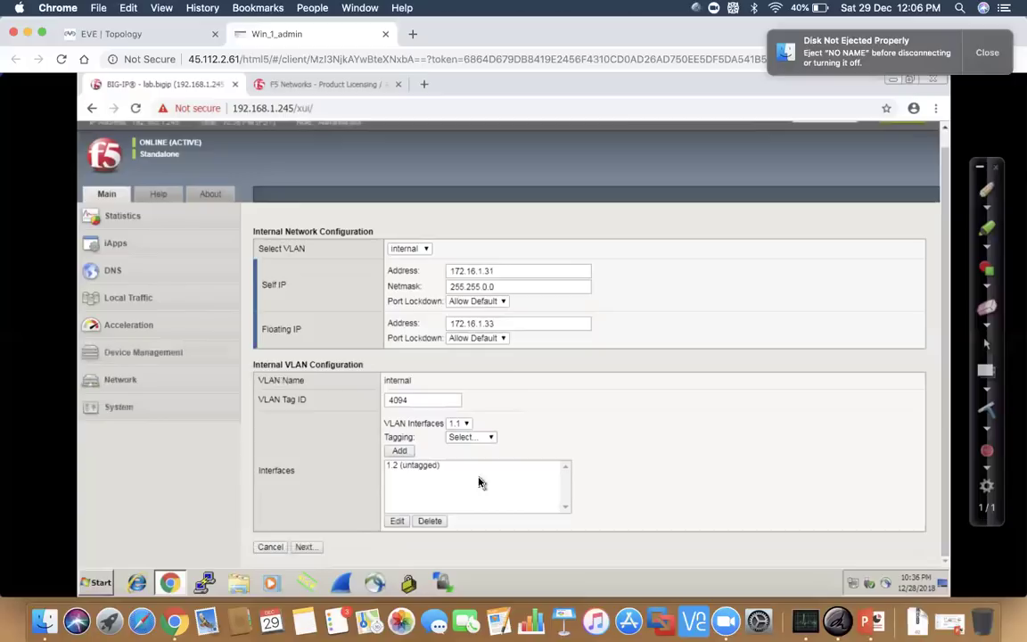
left_click(305, 548)
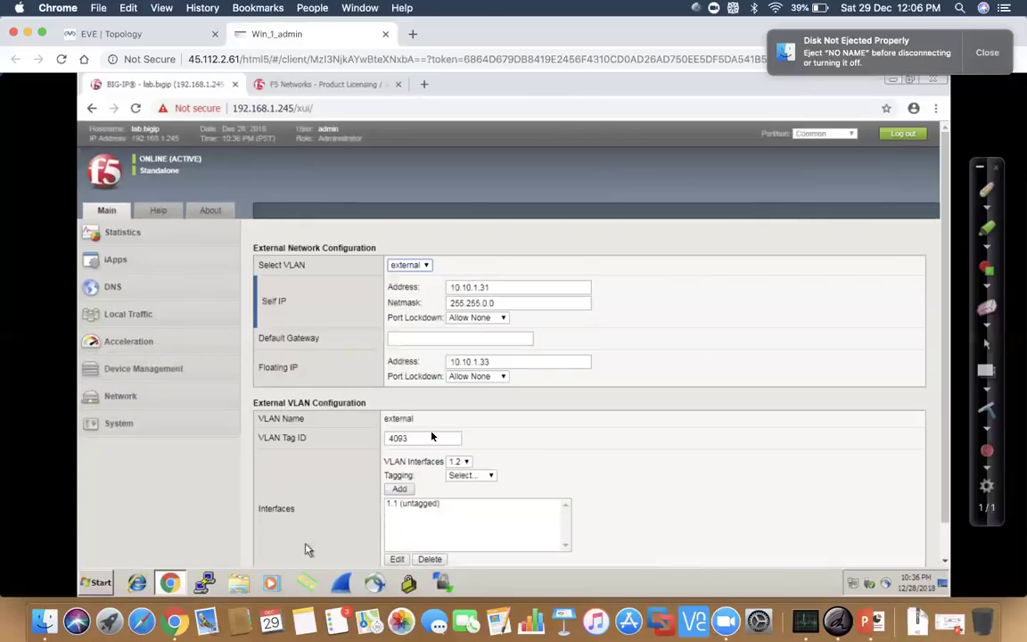
Verify against the topology and submit external VLAN 4093 on 1.1, self IP 10.10.1.31, floating 10.10.1.33.
scroll(656, 397, "down", 1)
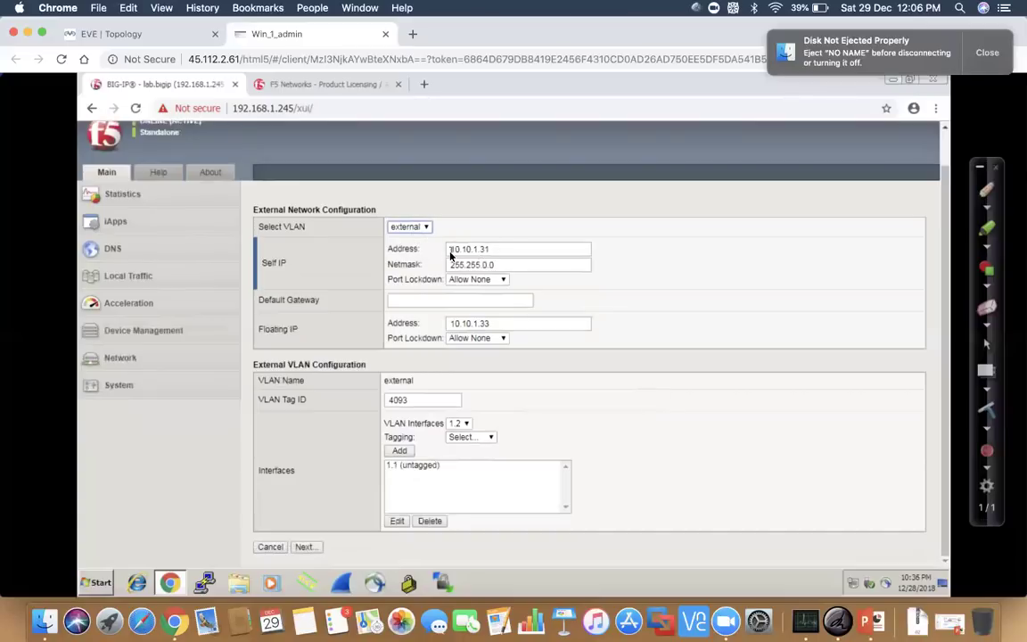
left_click(158, 35)
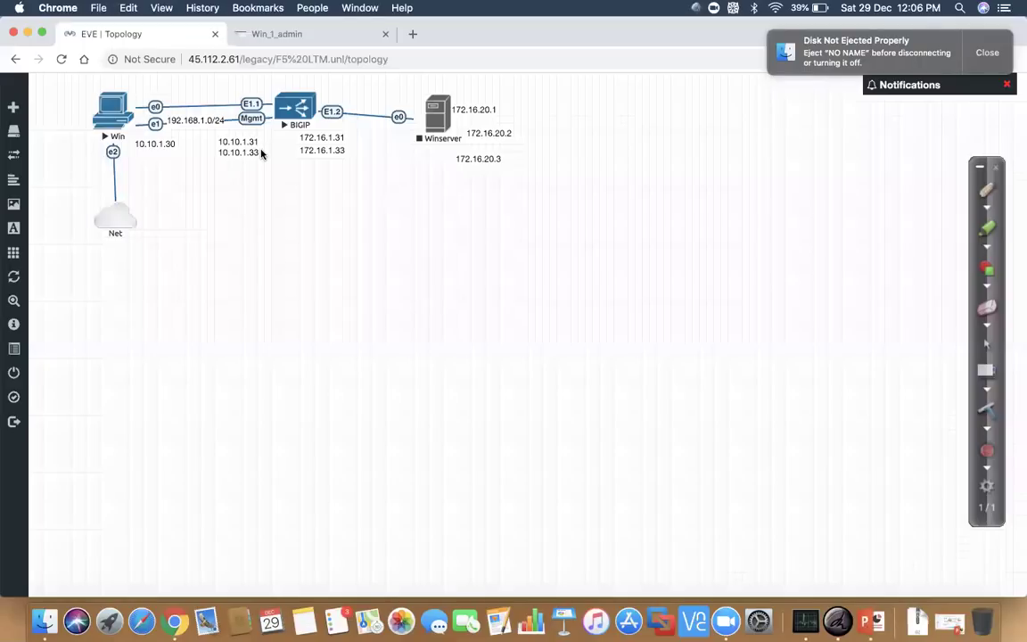
left_click(338, 36)
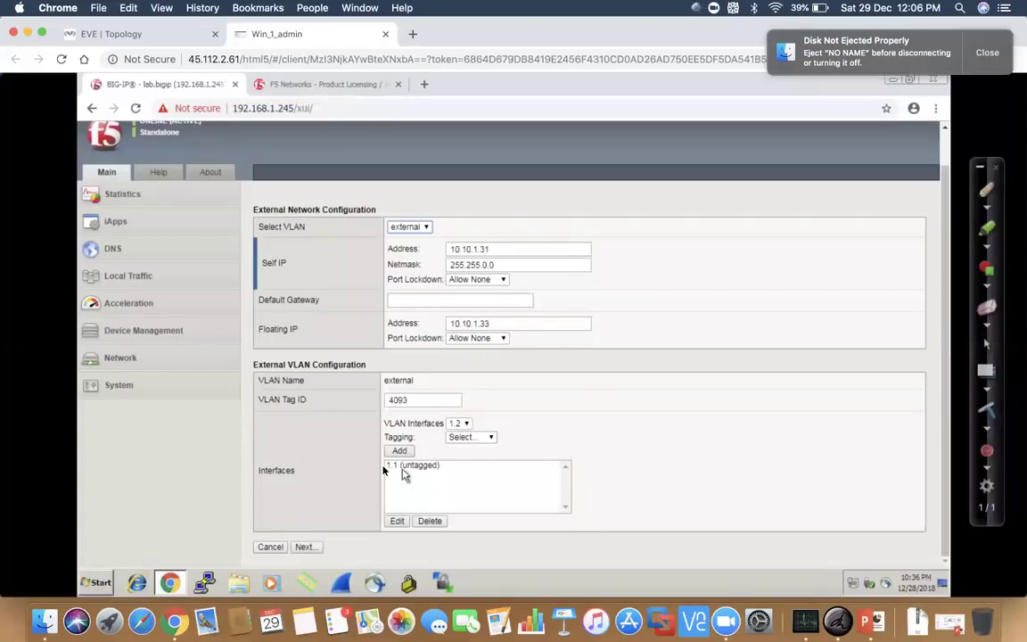
left_click(309, 547)
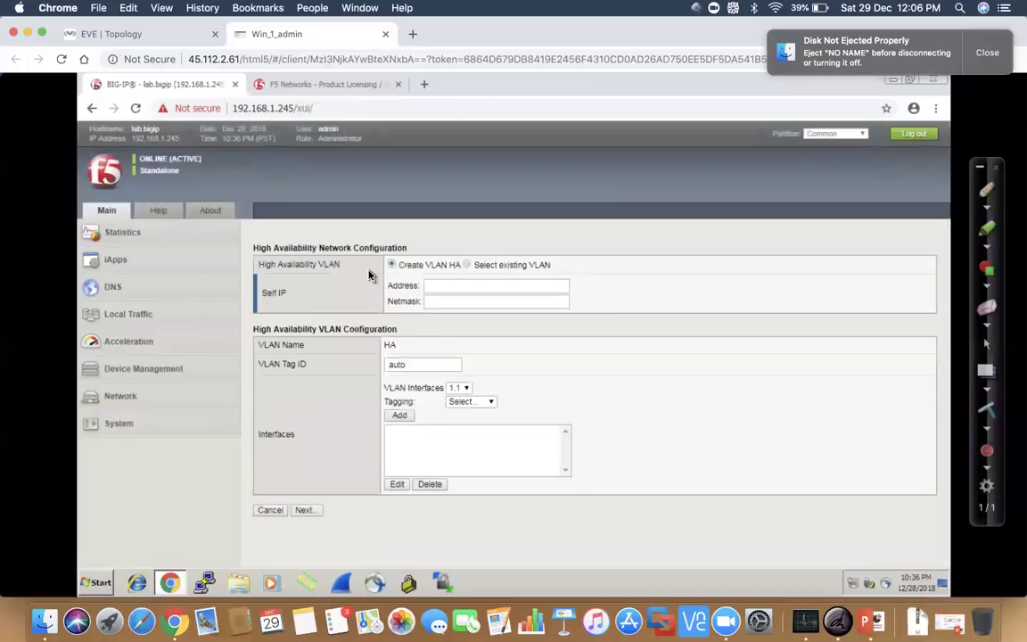
Dismiss the no-interface warning, select the existing internal VLAN (172.16.1.31) for high availability, and submit.
left_click(303, 511)
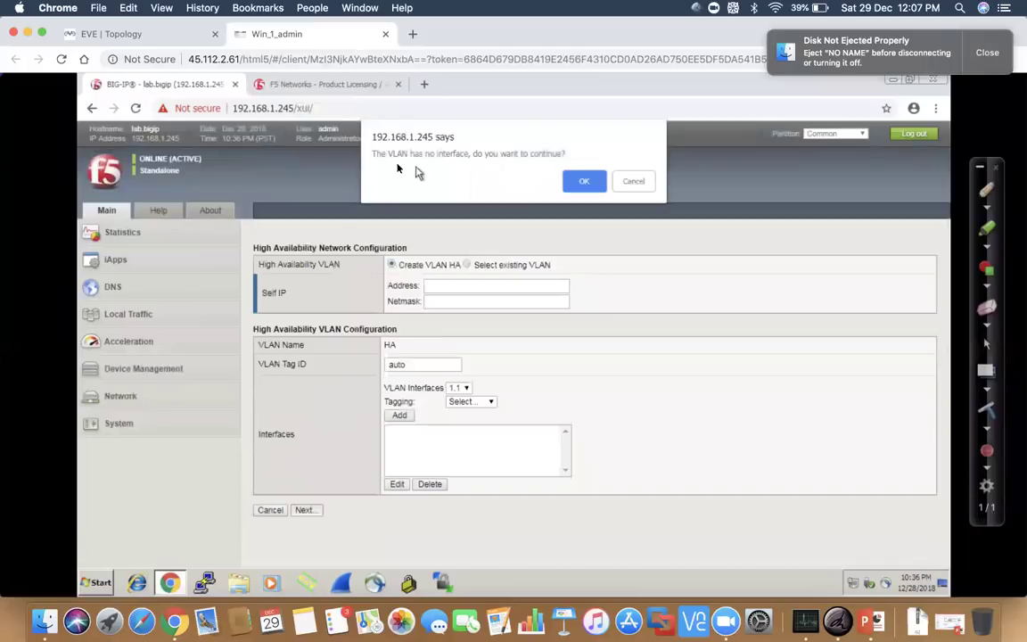
left_click(631, 182)
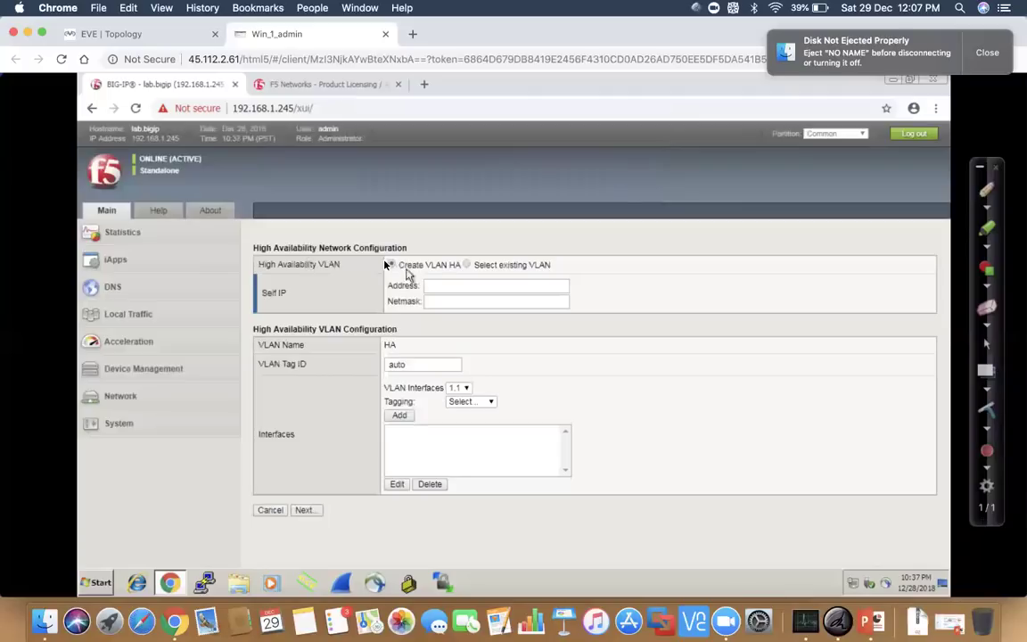
left_click(468, 267)
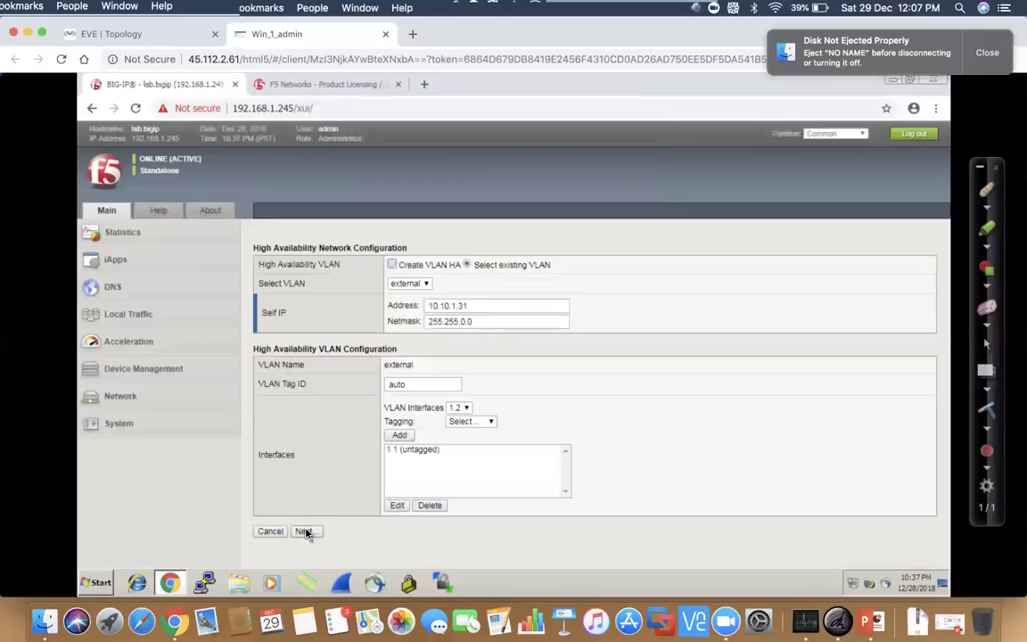
left_click(425, 285)
left_click(425, 285)
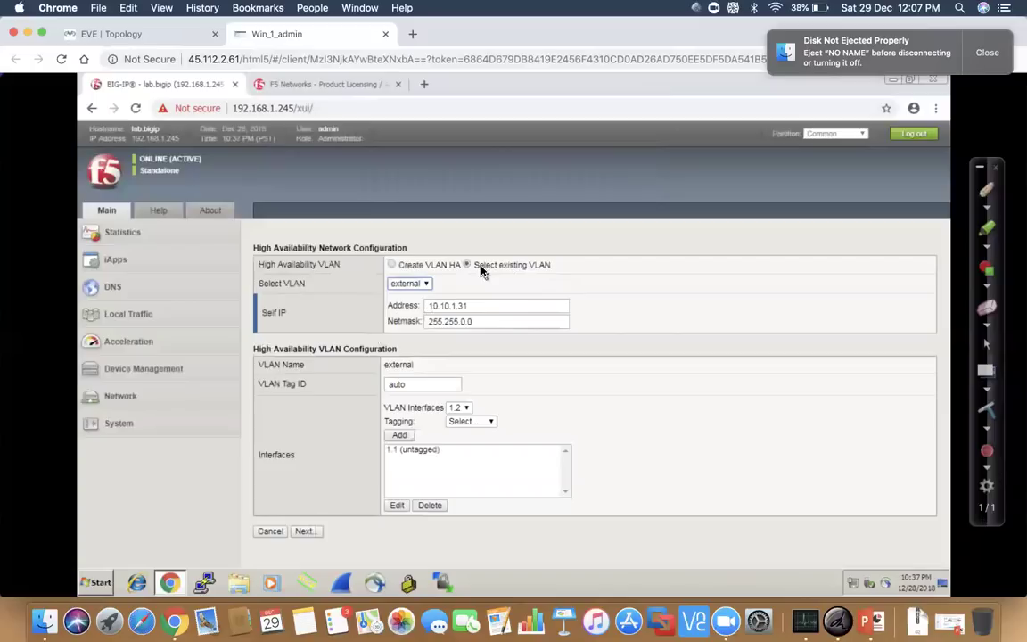
left_click(412, 284)
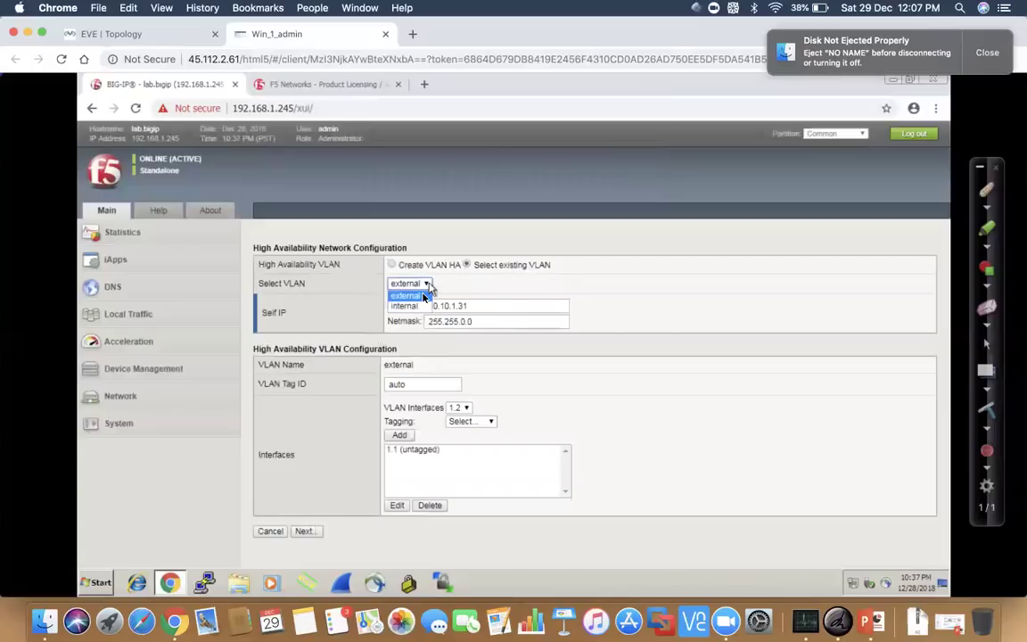
left_click(406, 306)
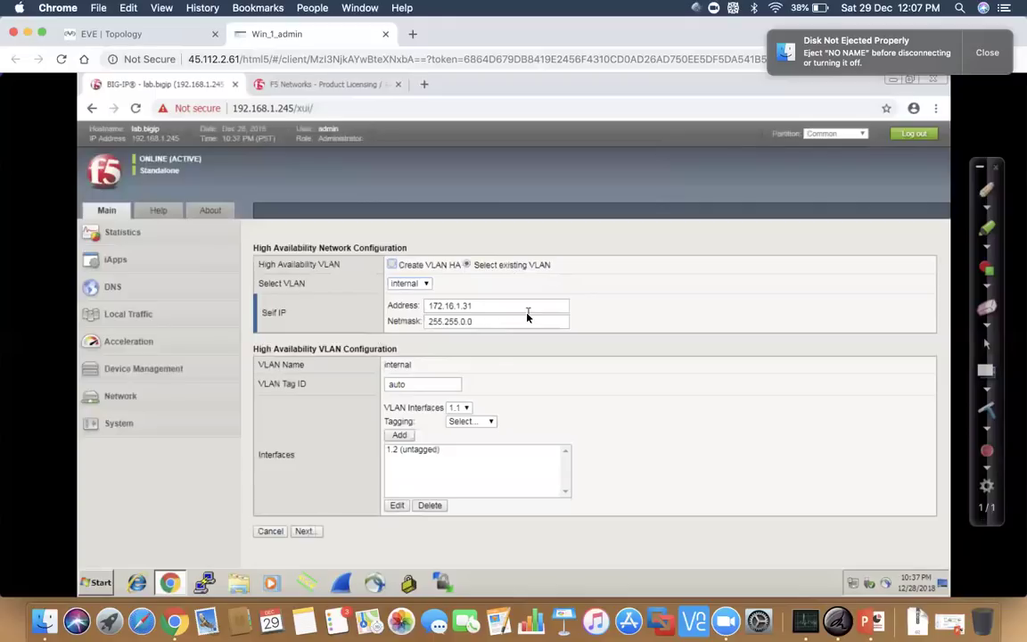
left_click(306, 531)
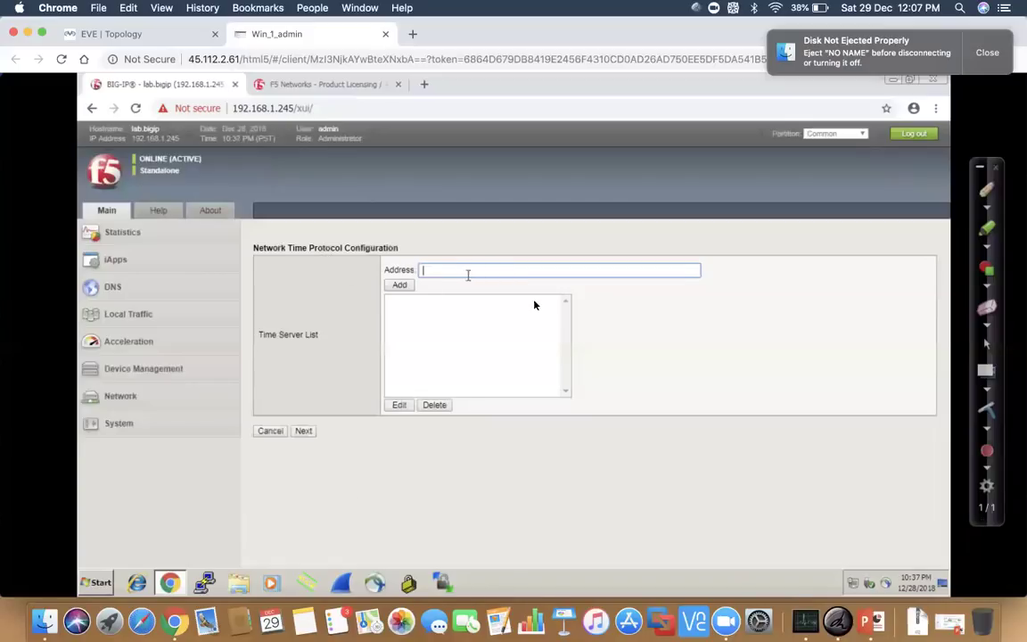
Accept default NTP, DNS, ConfigSync, failover unicast and mirroring settings, with mirroring on 172.16.1.31.
left_click(305, 431)
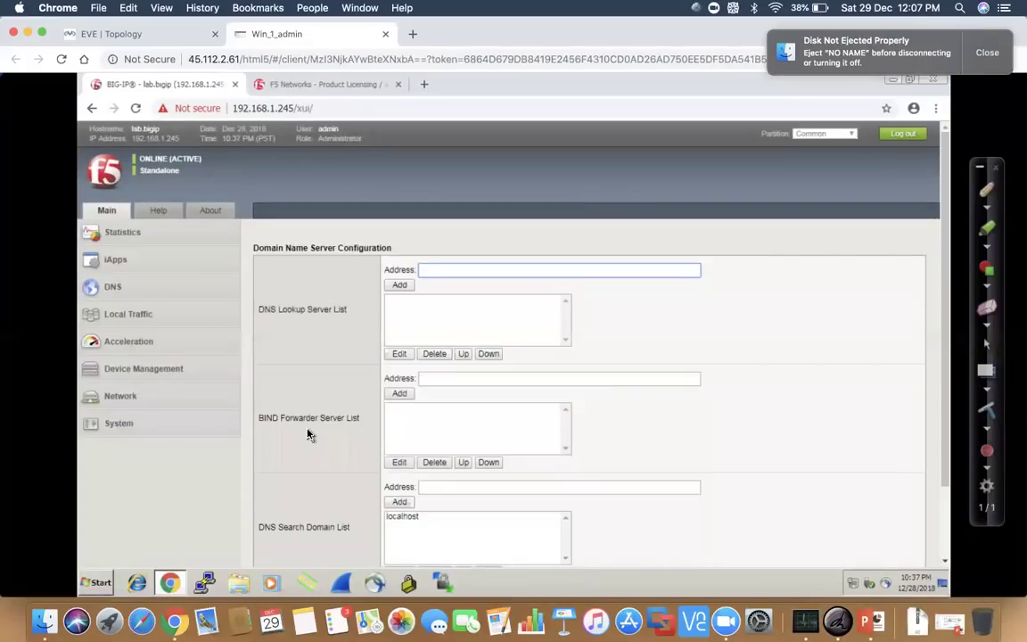
scroll(364, 464, "down", 2)
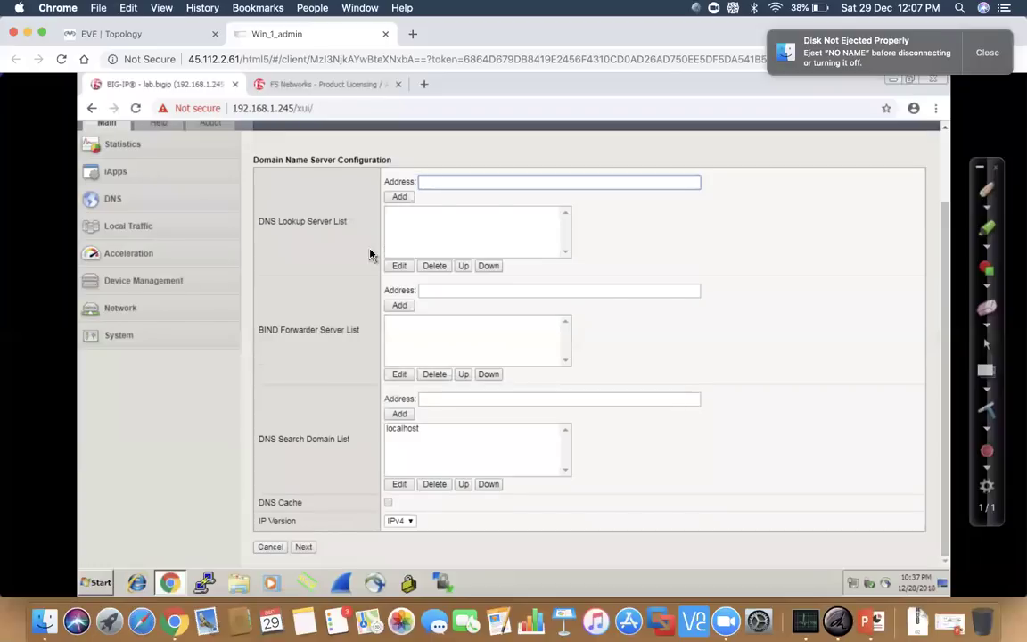
left_click(305, 547)
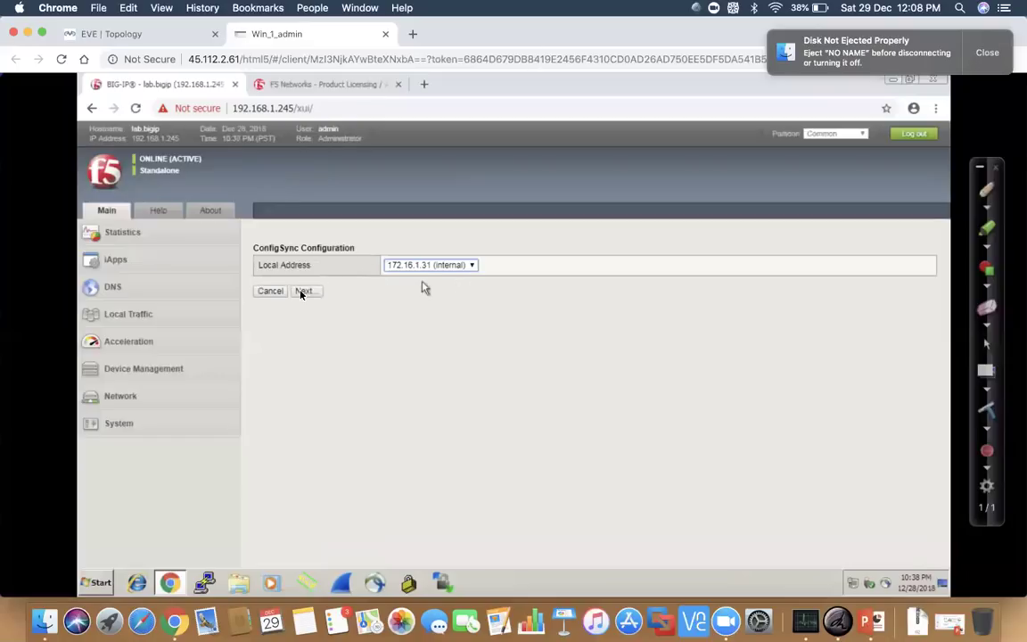
left_click(303, 291)
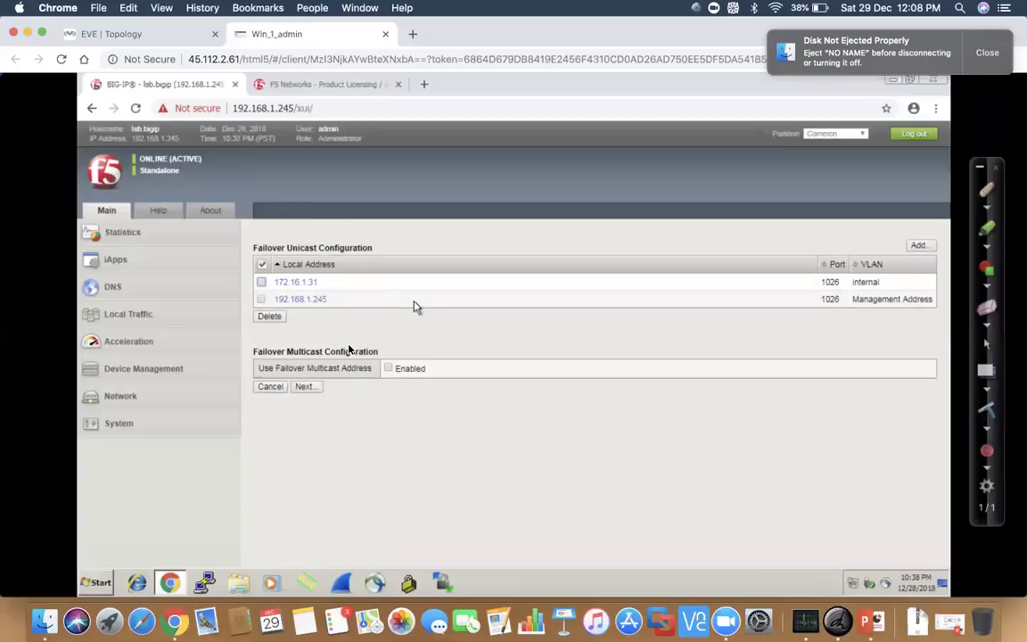
left_click(304, 387)
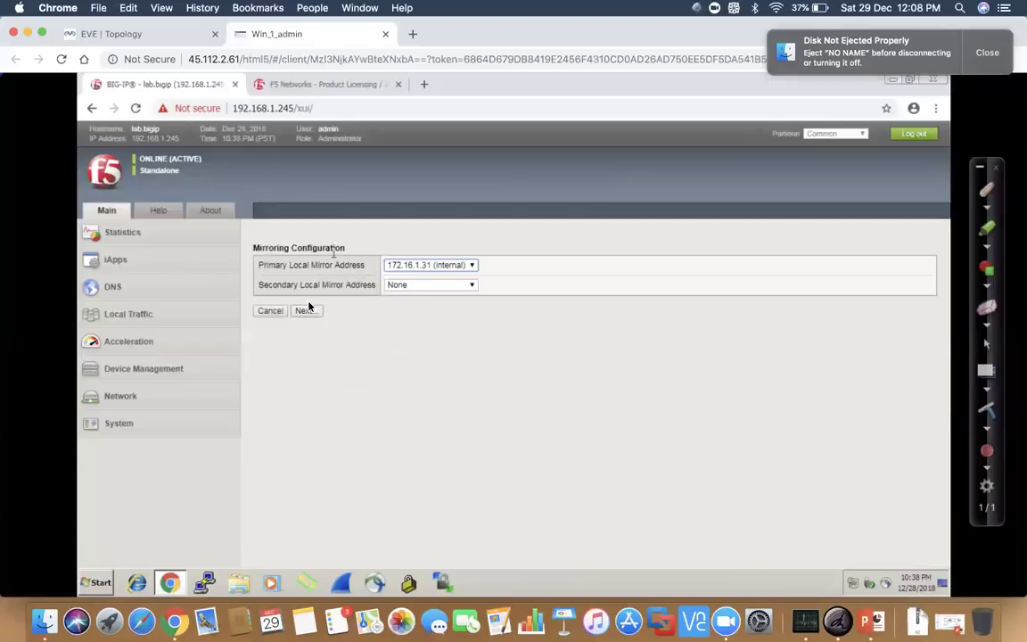
left_click(304, 311)
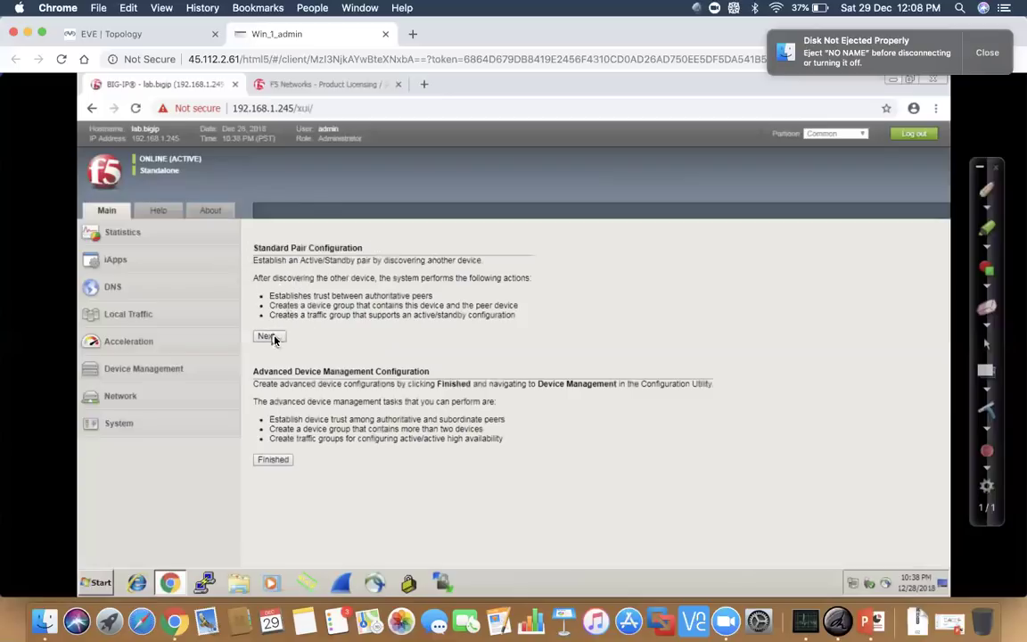
Finish Advanced Device Management Configuration to complete the Setup Utility.
left_click(272, 460)
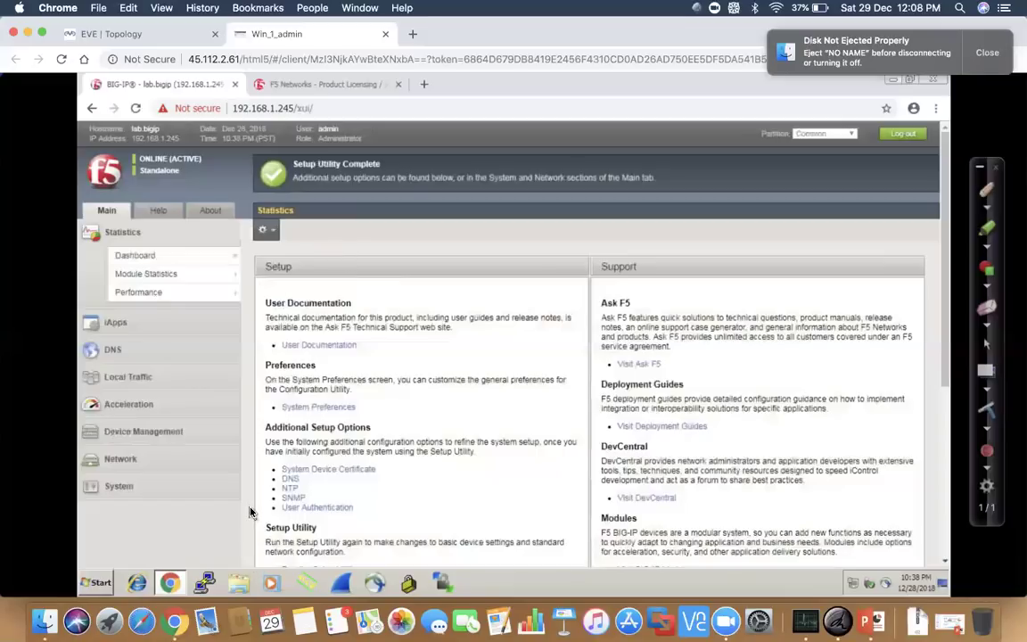
Open Statistics > Dashboard from the Main sidebar in its own window, which requests Flash Player.
scroll(175, 515, "down", 5)
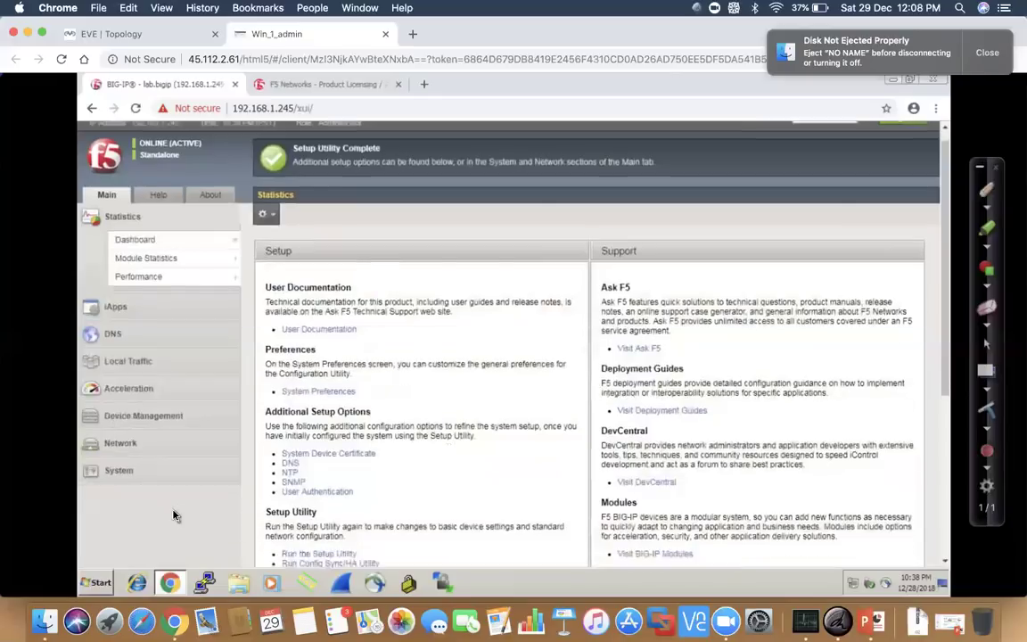
scroll(175, 431, "up", 3)
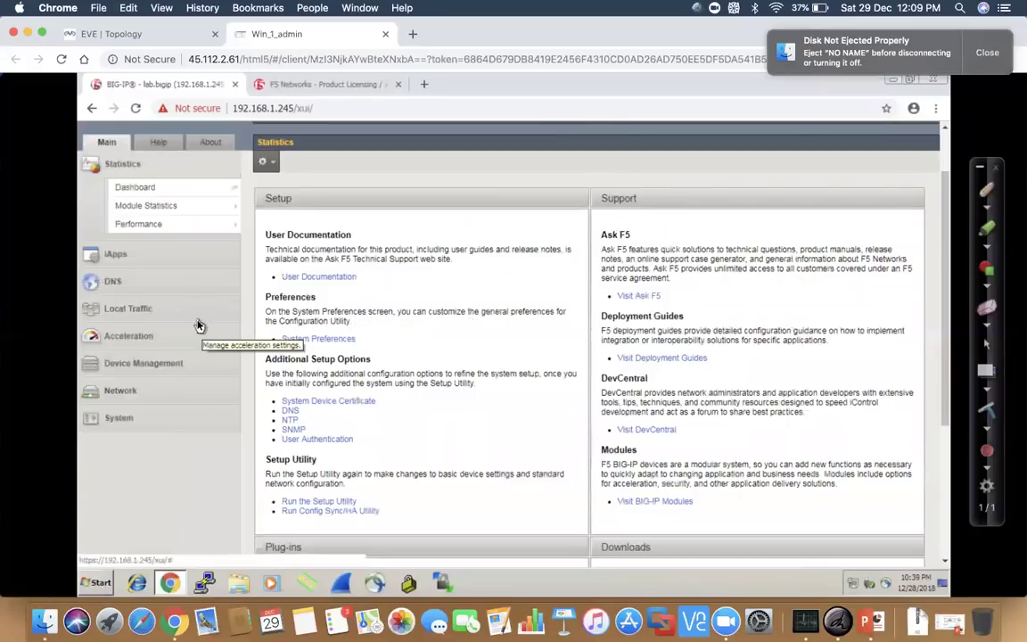
scroll(199, 326, "up", 2)
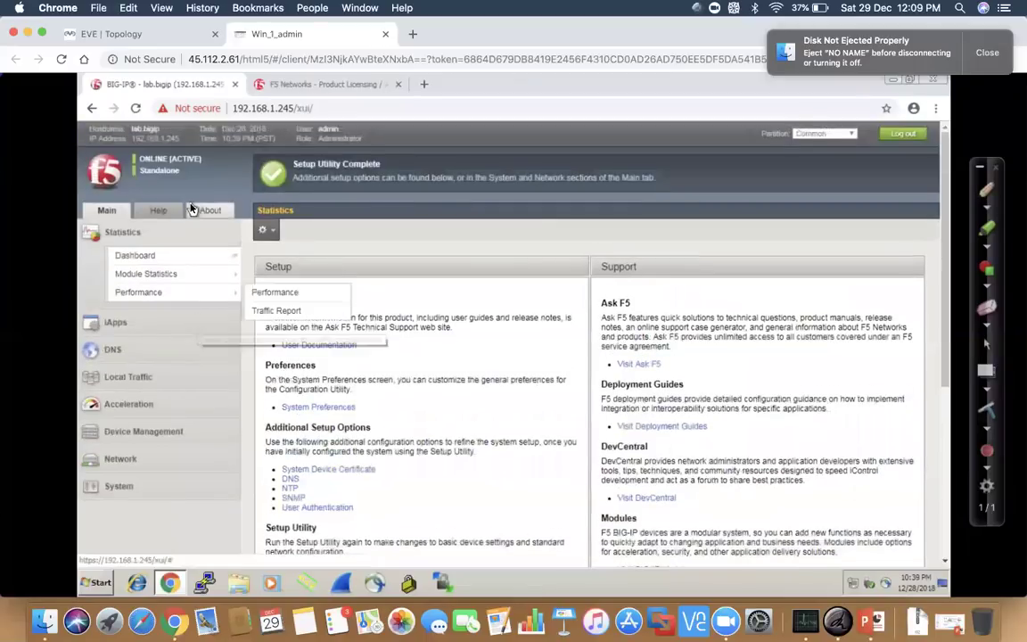
left_click(151, 259)
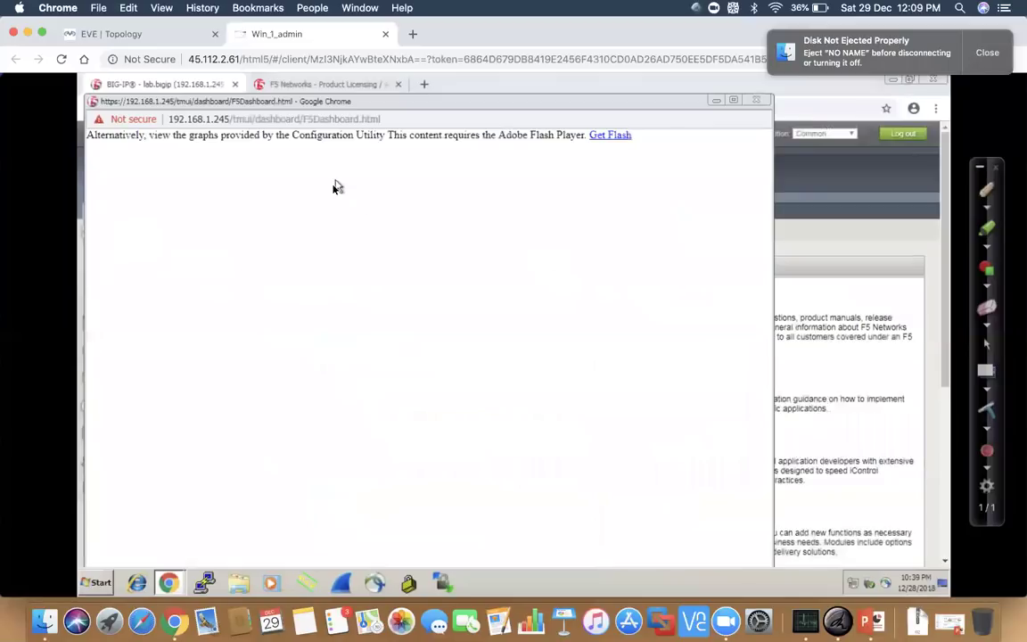
Allow Flash to run, view the dashboard's CPU, memory and throughput graphs, then close the window.
left_click(597, 135)
left_click(225, 191)
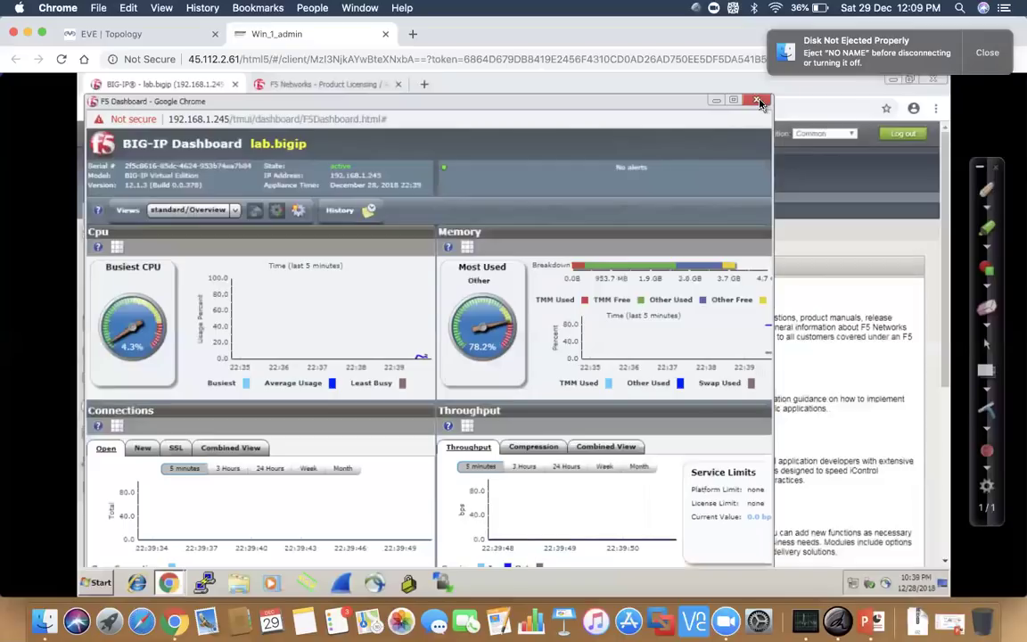
left_click(757, 101)
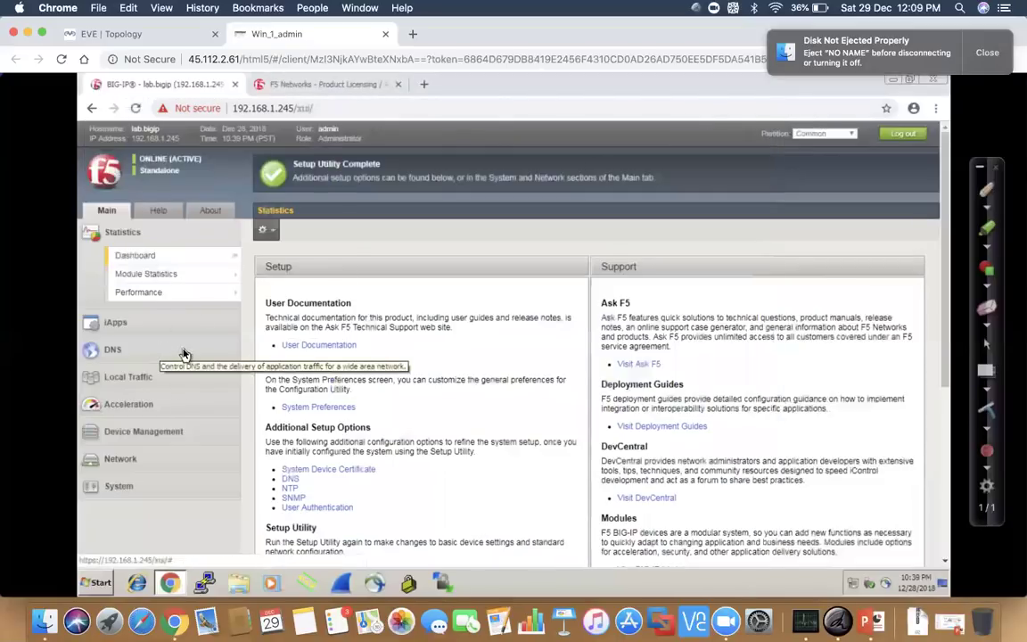
Browse Network Self IPs and Interfaces, then open the VLAN List showing external 4093 and internal 4094.
left_click(141, 377)
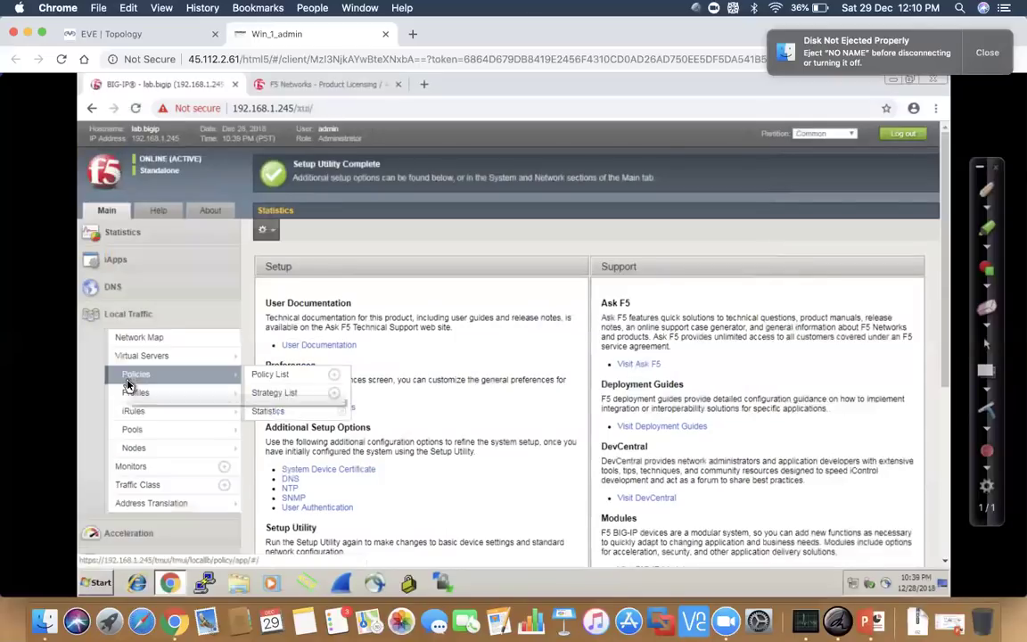
left_click(194, 313)
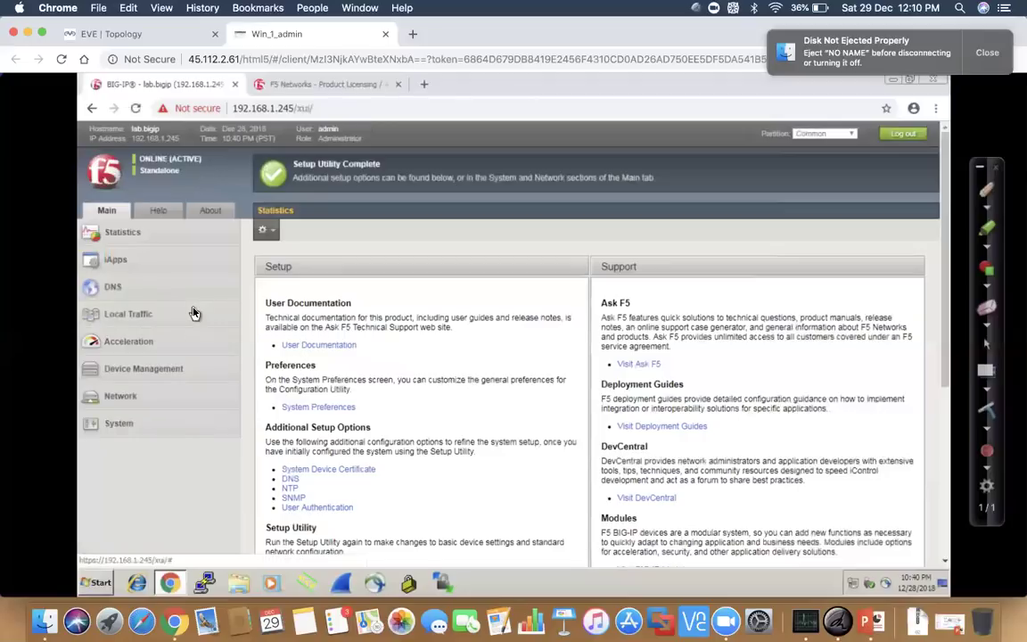
left_click(150, 399)
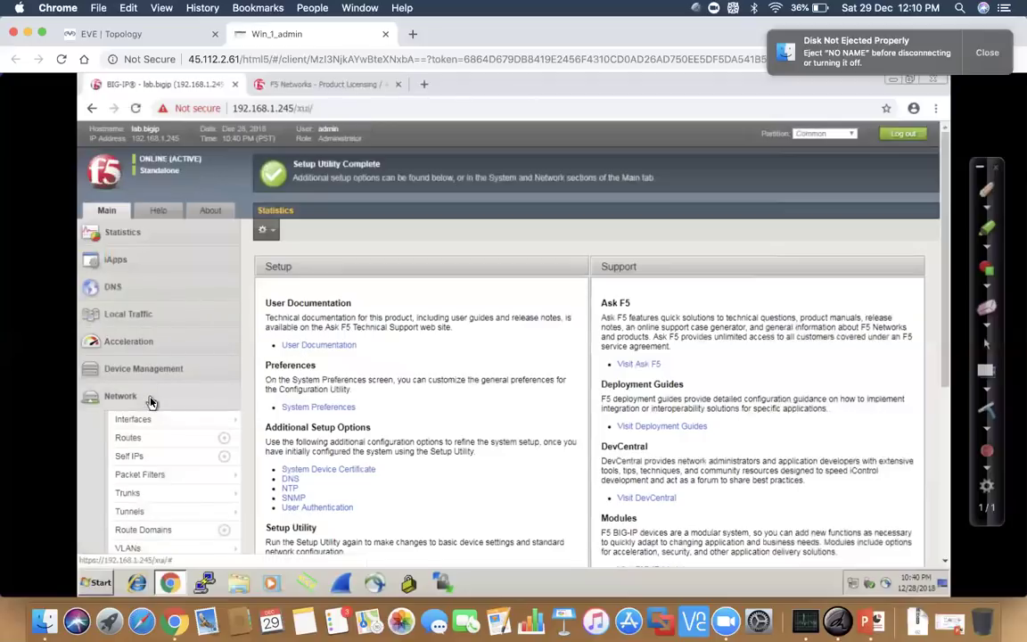
left_click(147, 463)
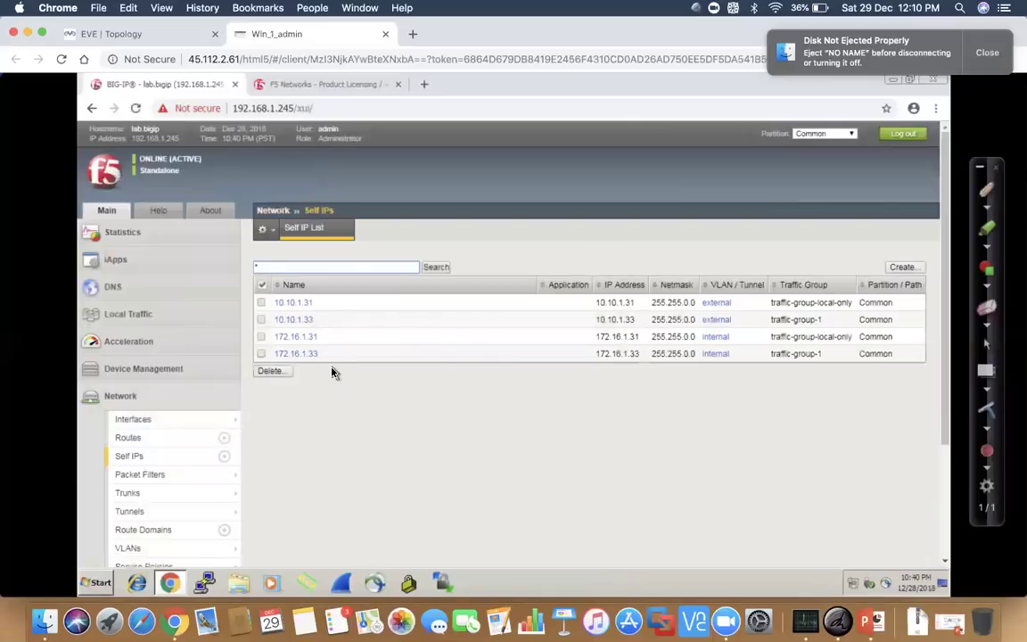
left_click(134, 422)
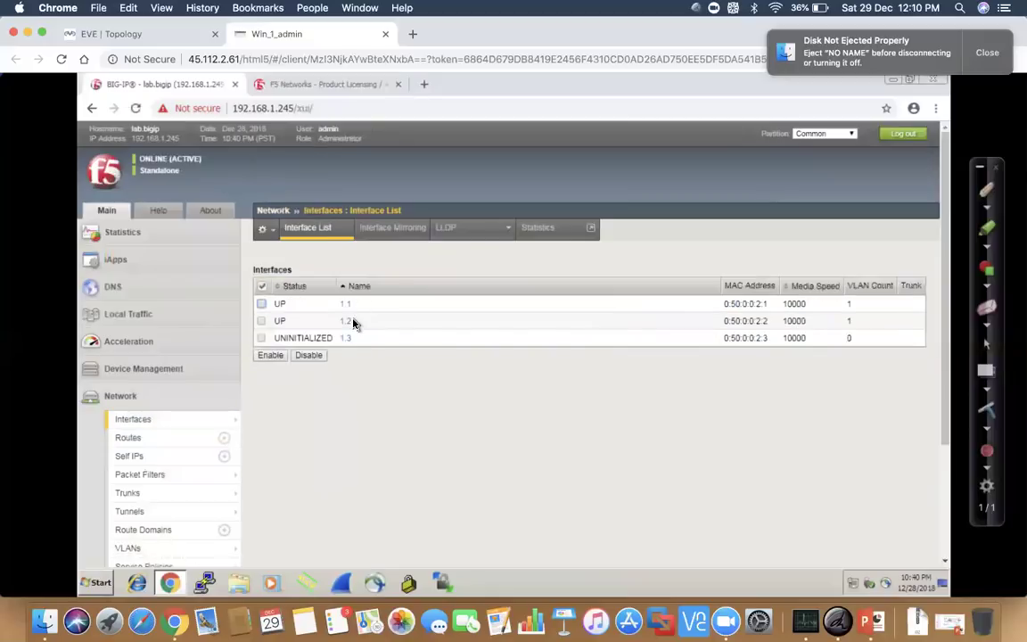
scroll(252, 474, "down", 3)
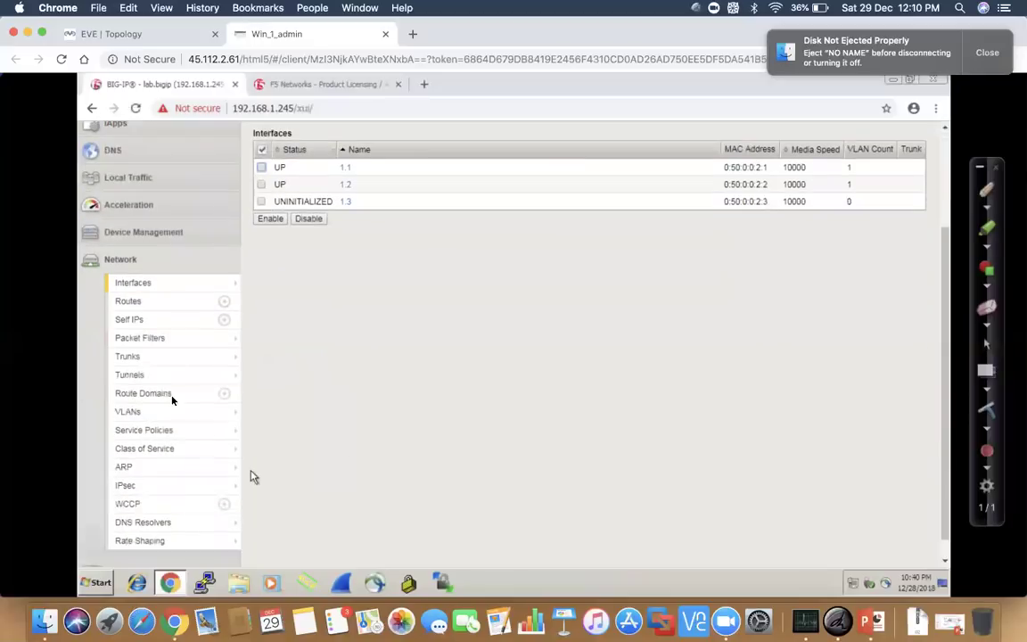
left_click(135, 412)
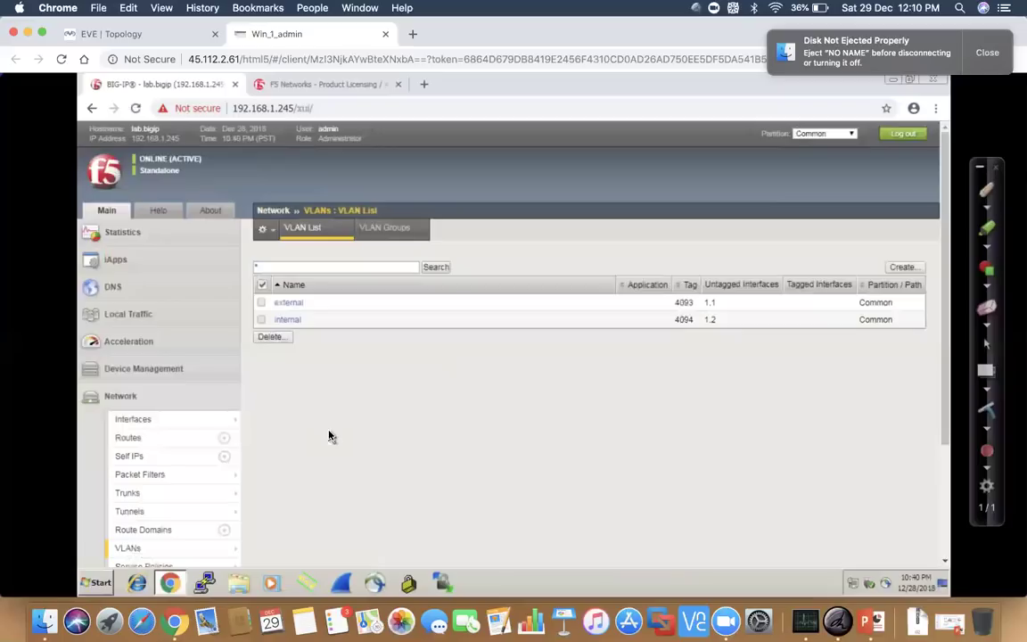
Collapse Network in the left navigation, then browse and collapse the Device Management areas.
left_click(176, 399)
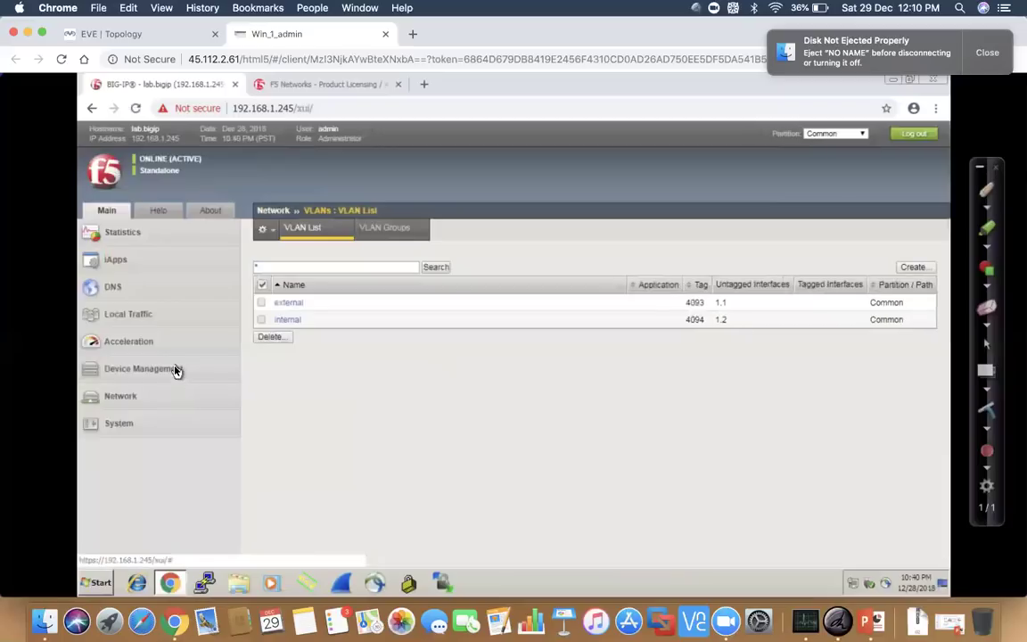
left_click(171, 371)
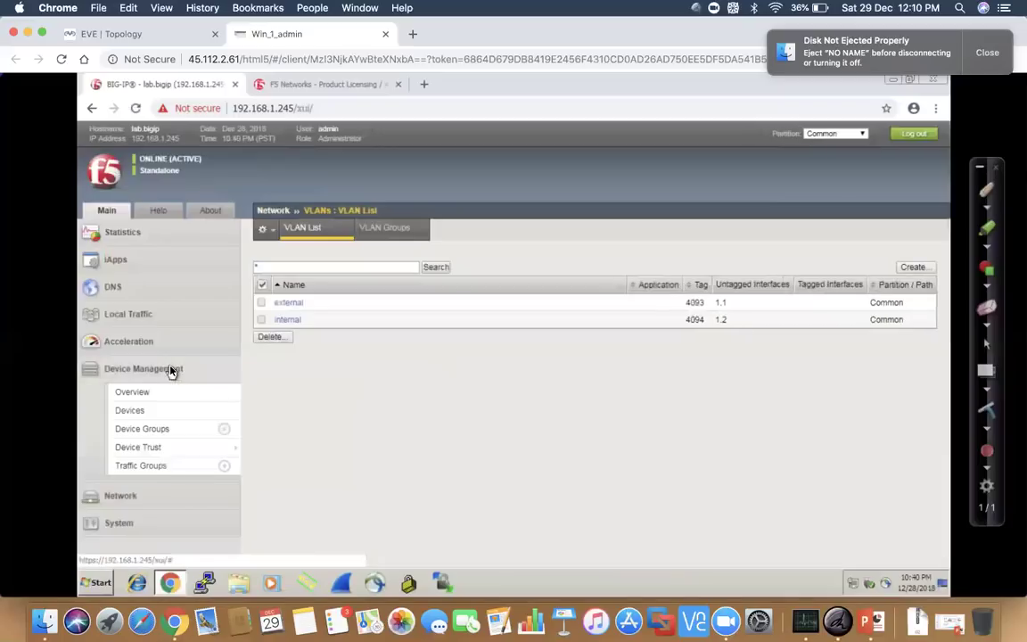
right_click(171, 371)
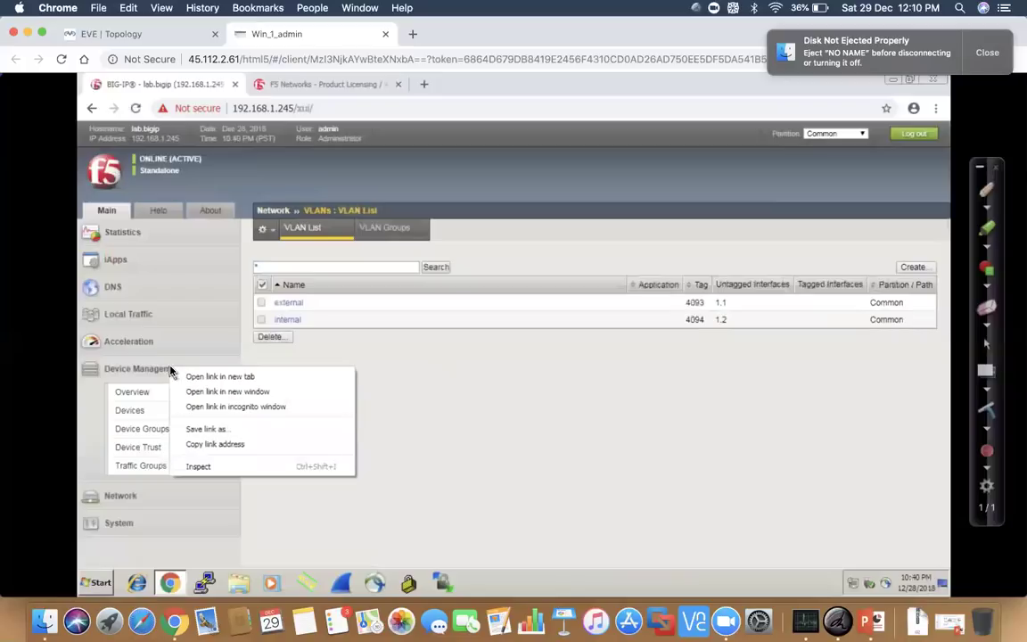
left_click(134, 371)
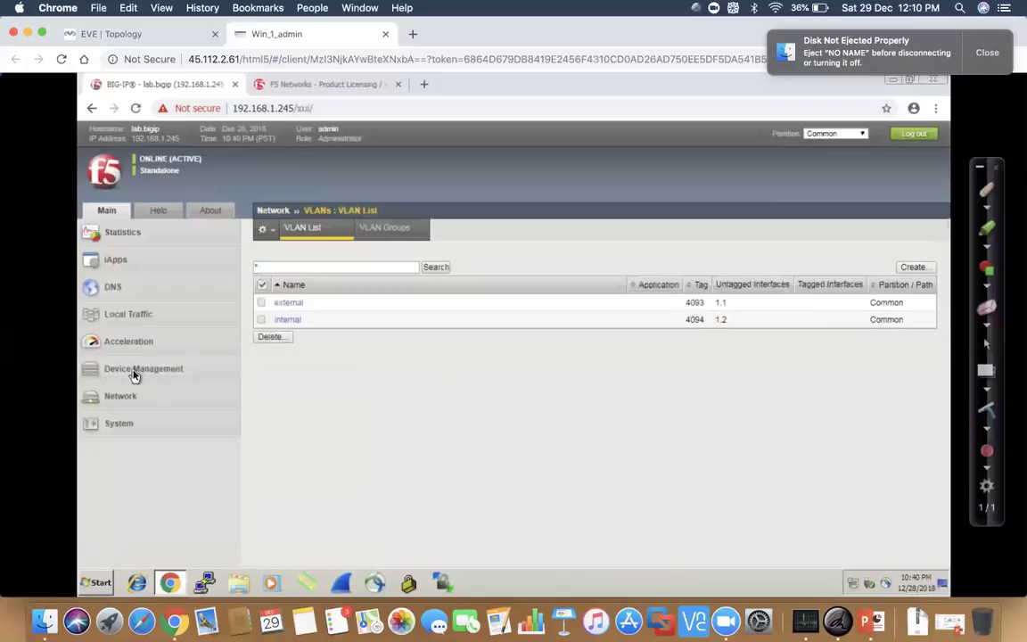
left_click(135, 373)
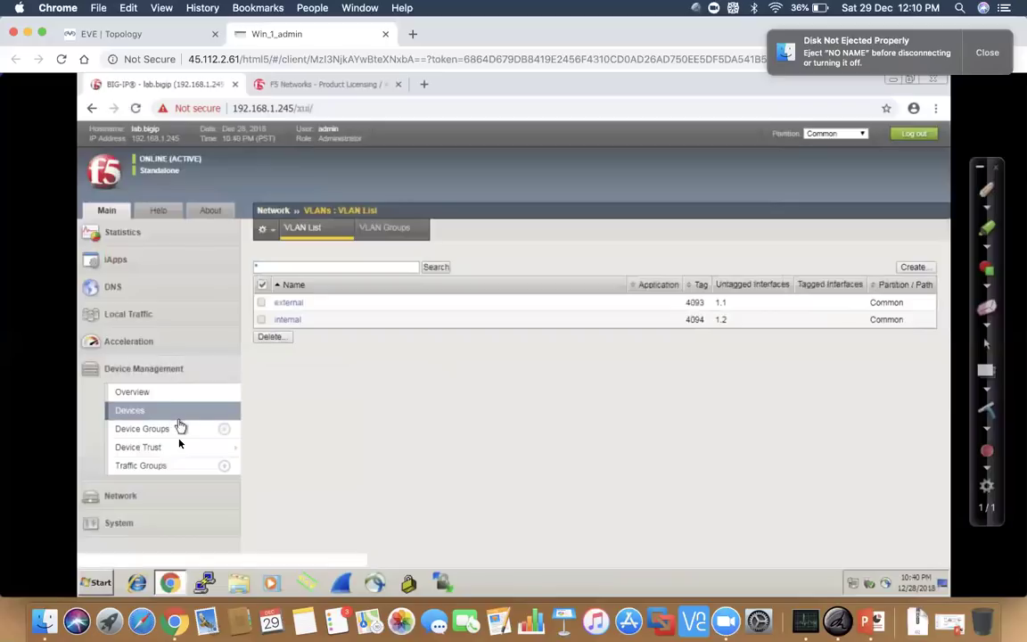
left_click(182, 371)
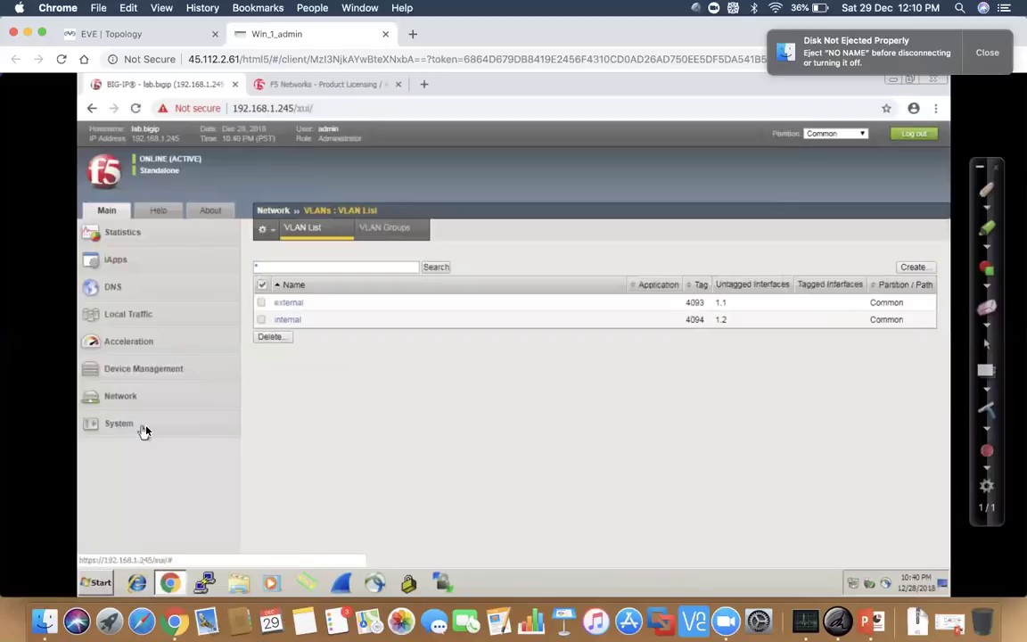
Expand the System group to reveal its configuration sections.
left_click(145, 427)
scroll(174, 435, "down", 5)
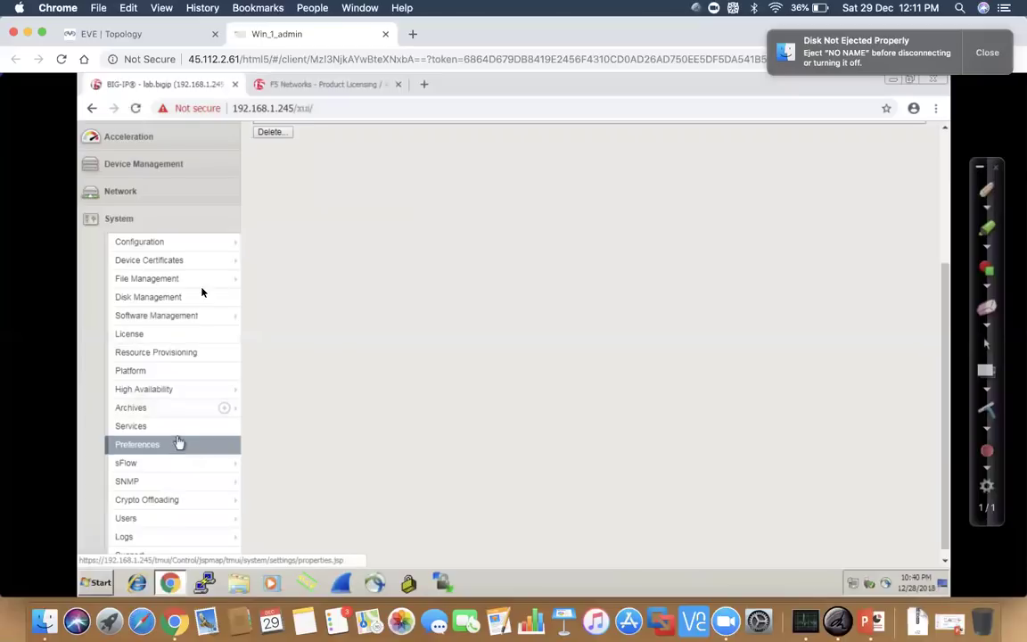
mouse_move(200, 247)
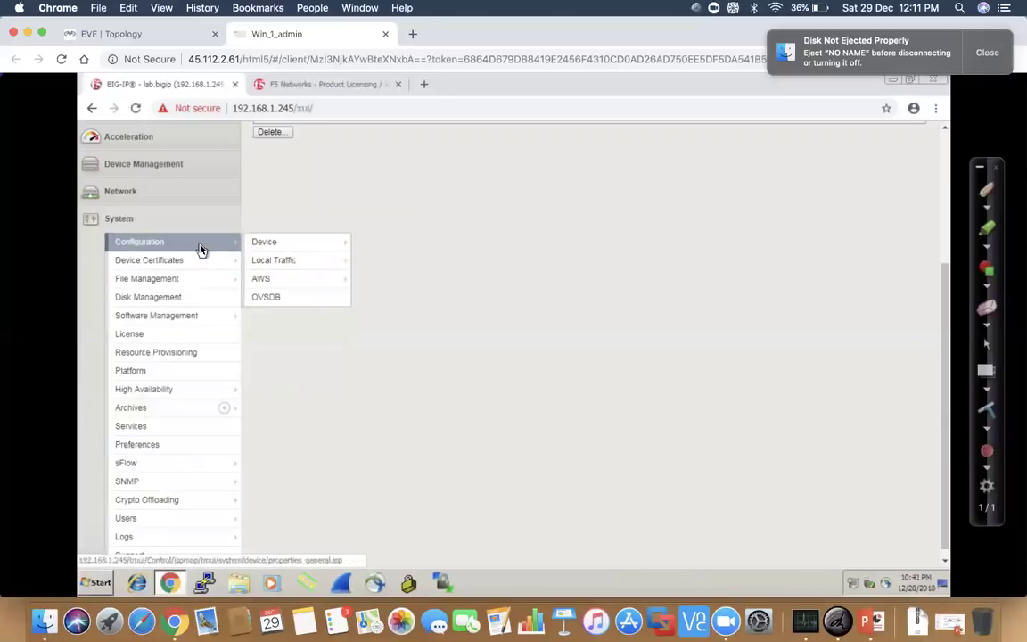
View the Software Management Image List showing the installed BIG-IP 12.1.3 image.
left_click(192, 317)
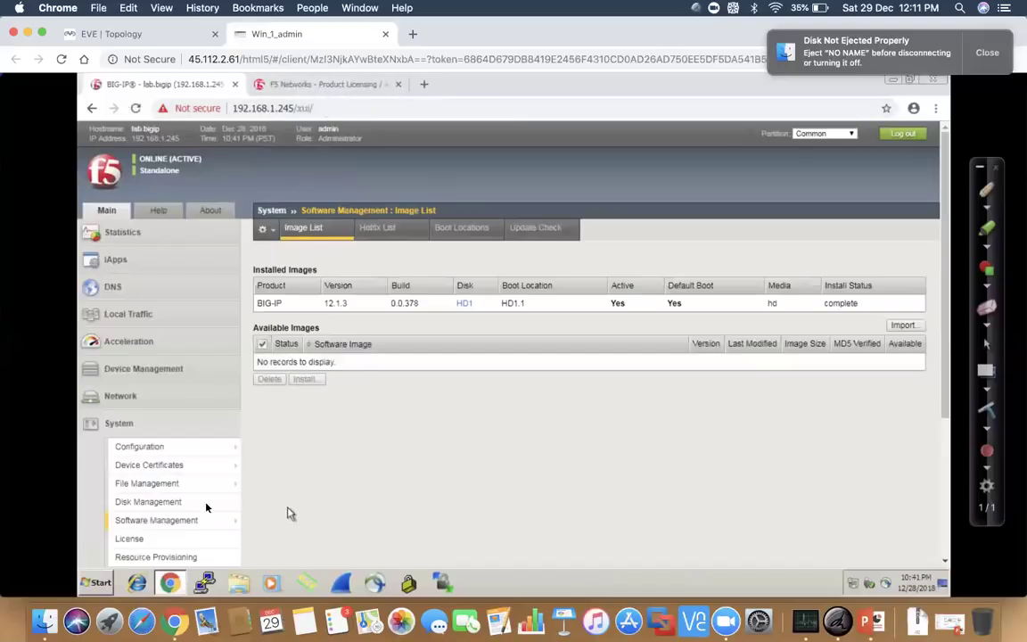
scroll(194, 507, "down", 3)
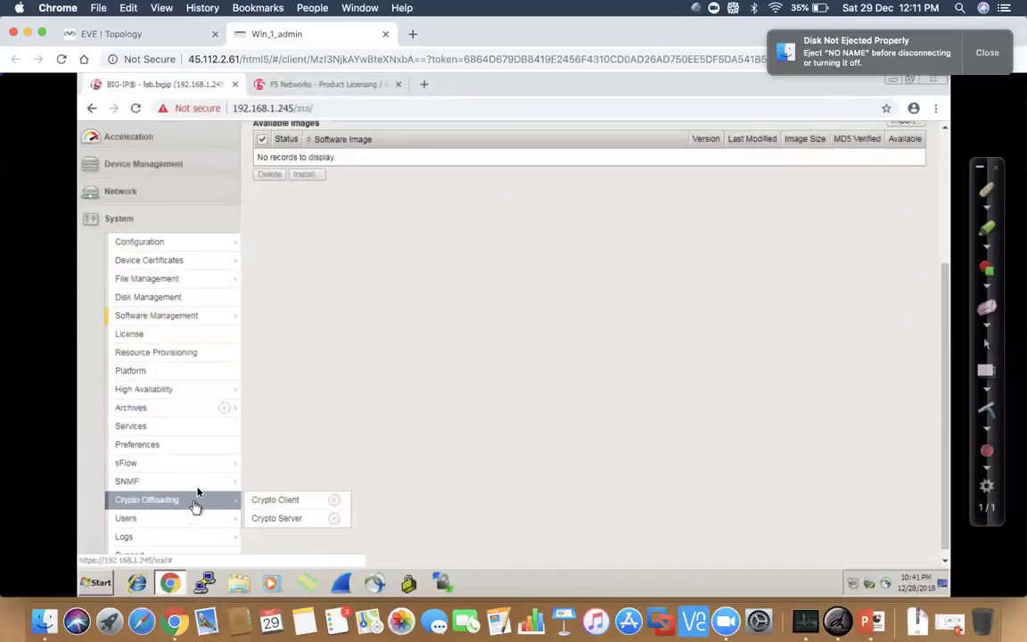
scroll(273, 364, "down", 1)
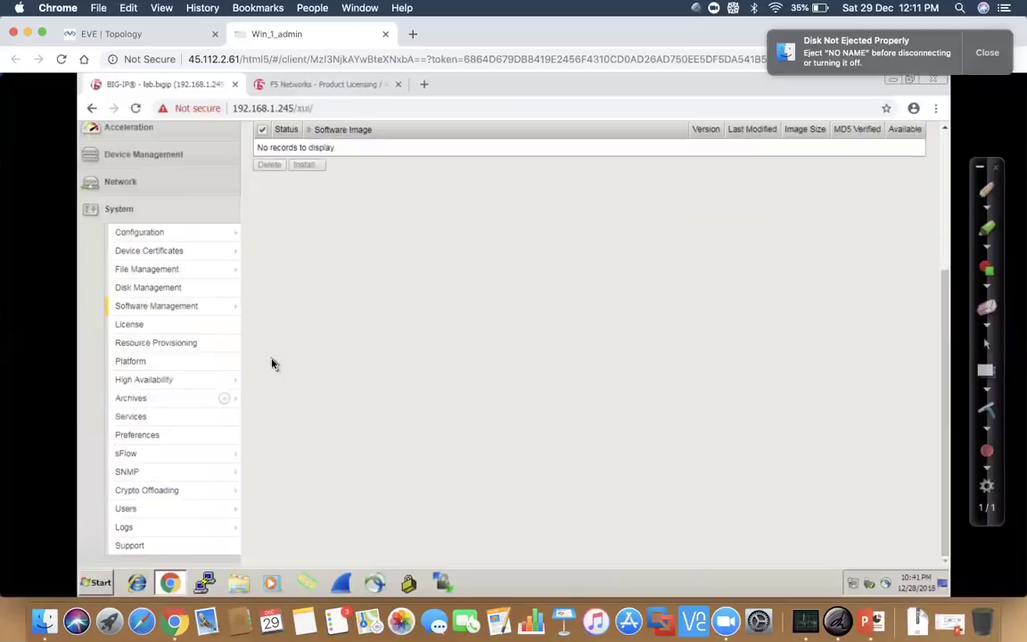
scroll(273, 364, "up", 2)
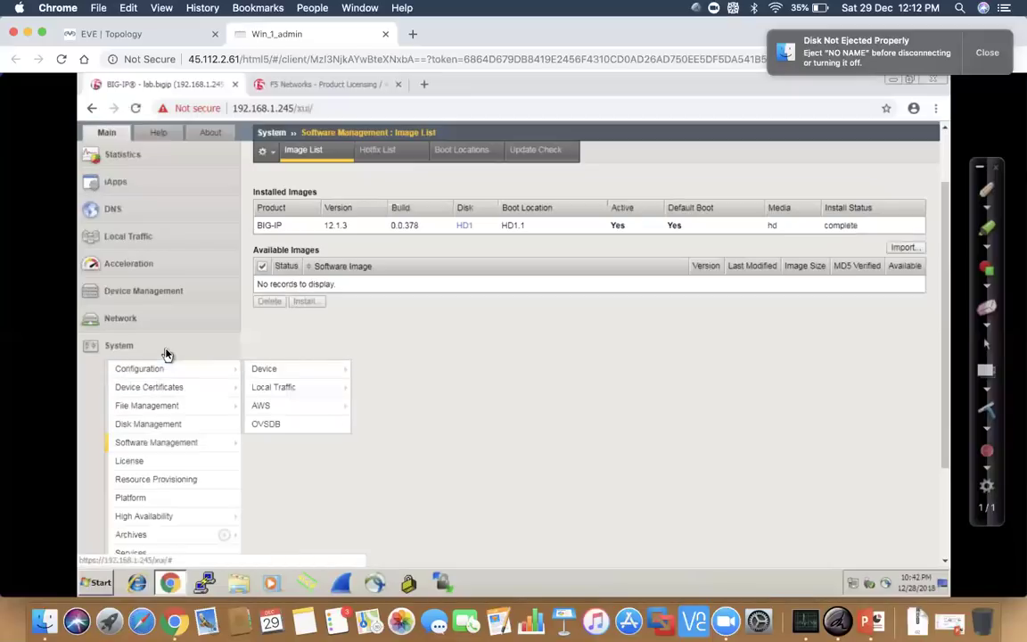
scroll(166, 355, "down", 2)
Show Disk Management: HD1 112.7GB free of 145.4GB, HD2 20.4GB free of 20.4GB.
mouse_move(167, 340)
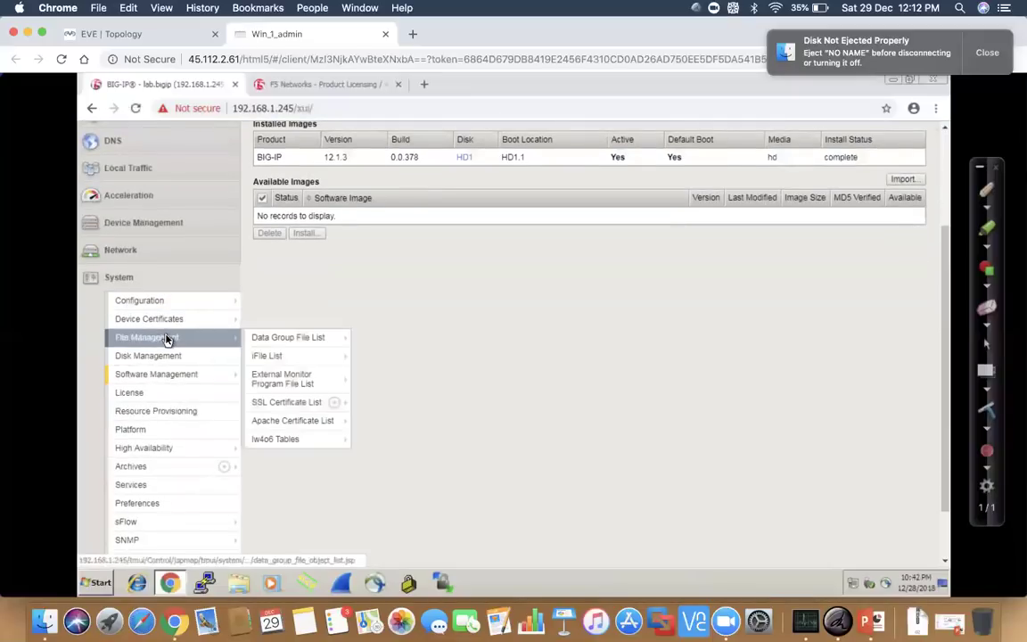
scroll(166, 340, "down", 2)
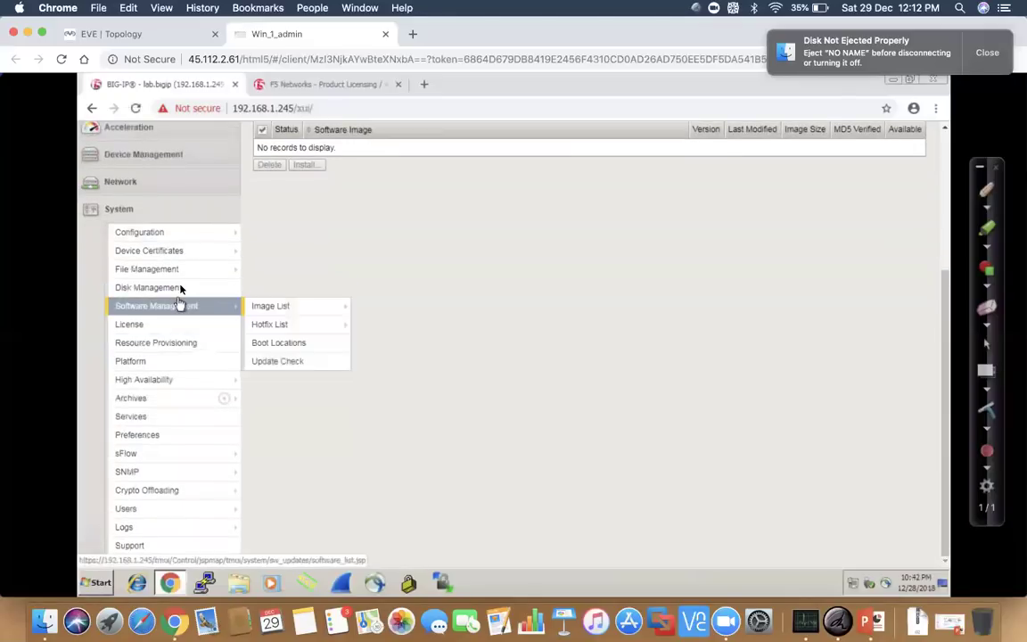
left_click(178, 287)
scroll(178, 305, "down", 5)
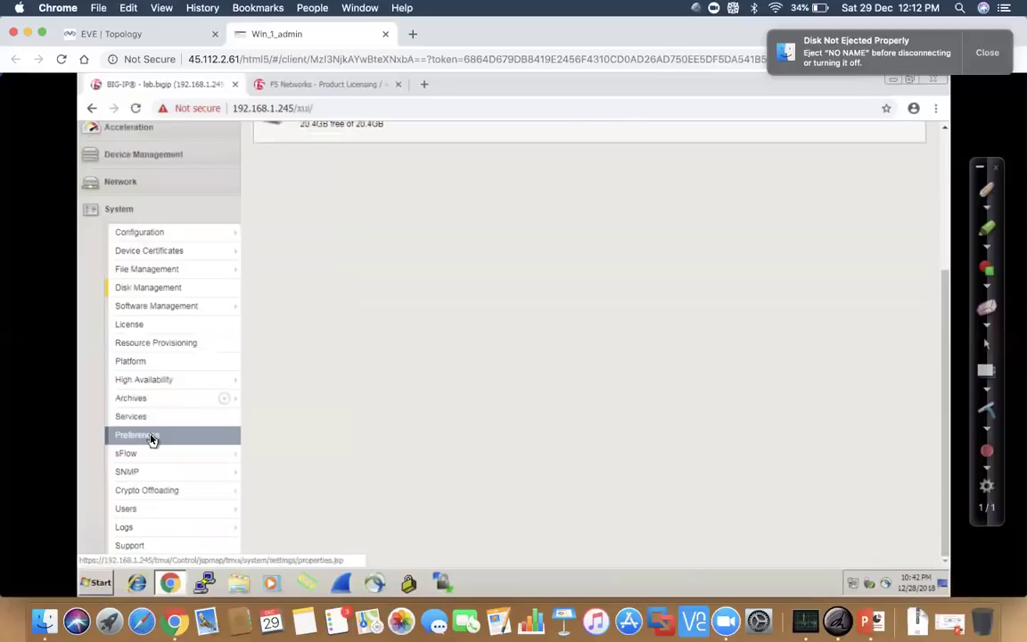
Create a new configuration archive in System > Archives with File Name FRESH_INSTALL.
left_click(159, 404)
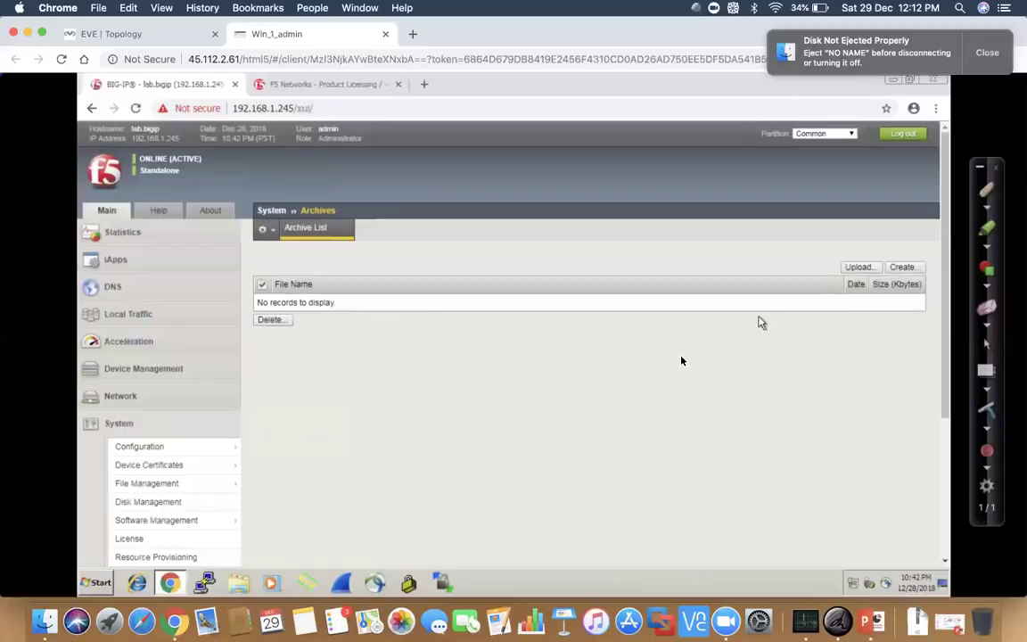
left_click(891, 268)
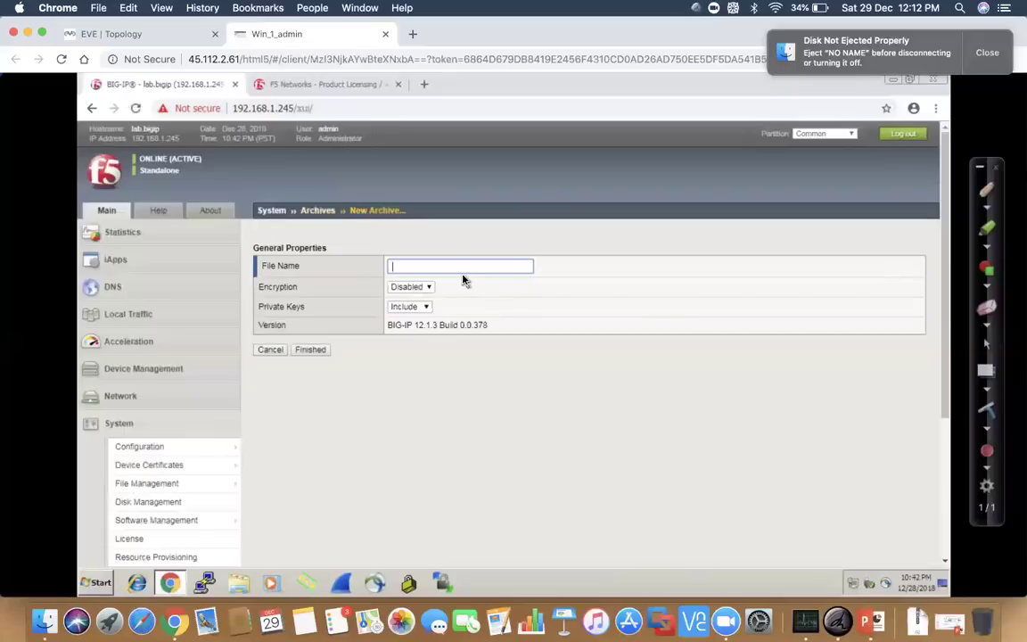
type("t")
key("BackSpace")
type("FRESH_INSTALL")
left_click(312, 351)
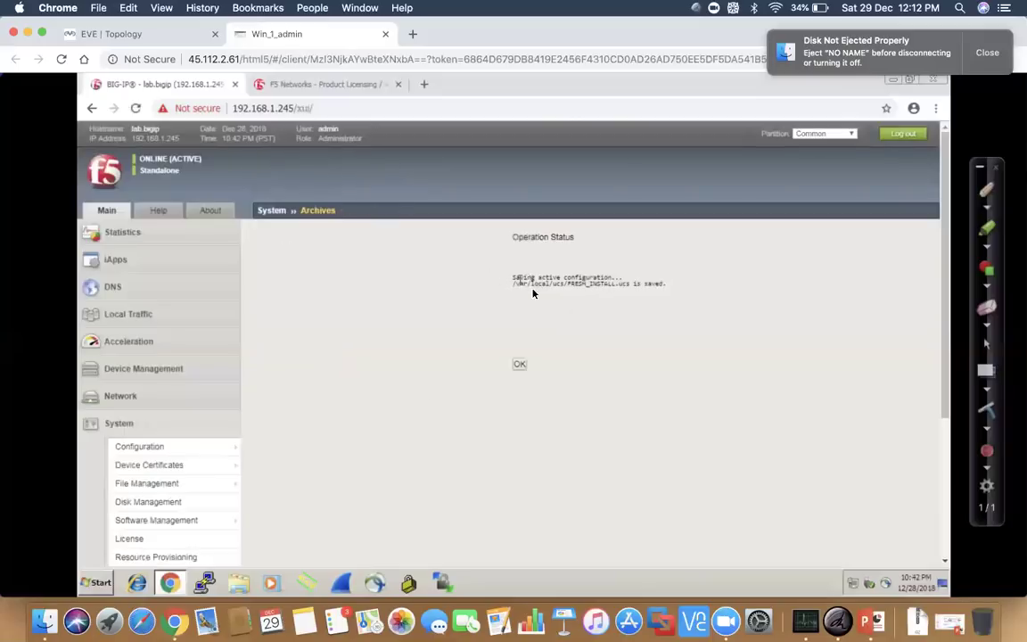
Confirm /var/local/ucs/FRESH_INSTALL.ucs was saved and return to the archive list.
left_click_drag(513, 290, 586, 286)
left_click(589, 287)
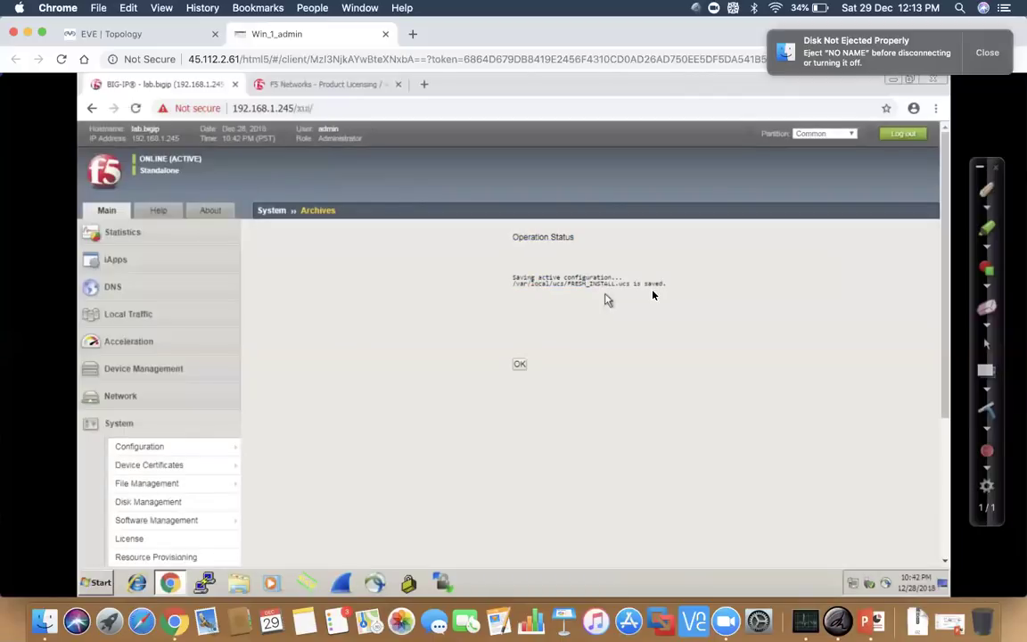
left_click(521, 367)
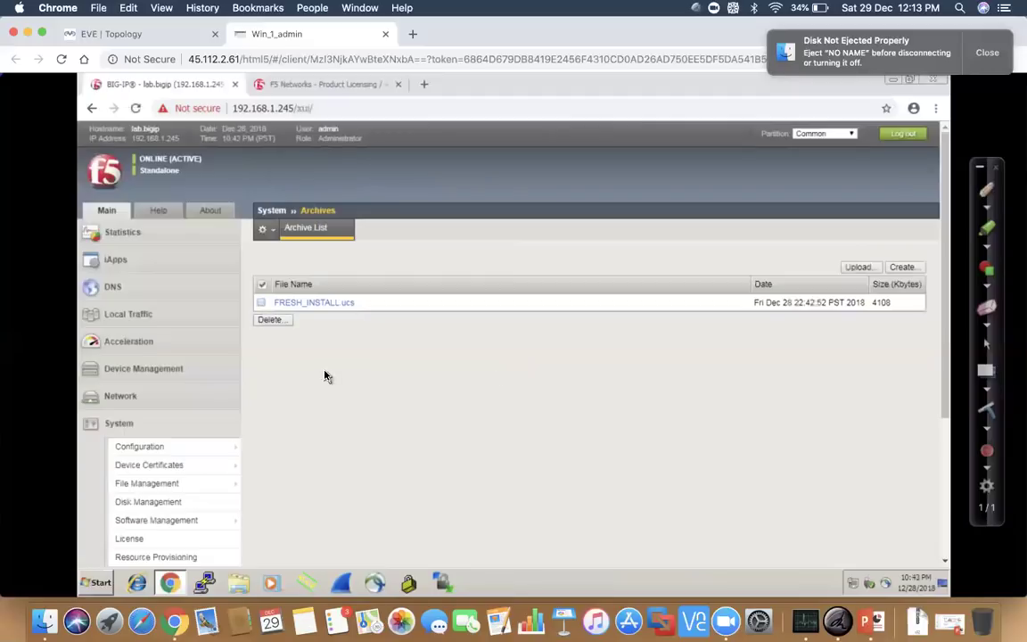
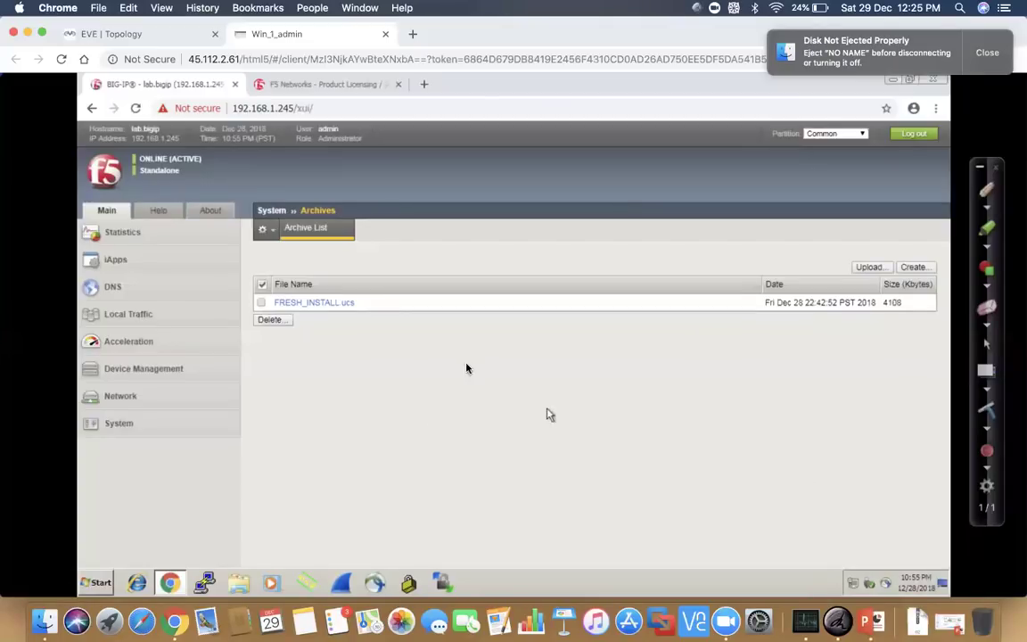
Dismiss the disk warning, stop all Win, BIGIP and Winserver nodes, and close the lab.
left_click(987, 54)
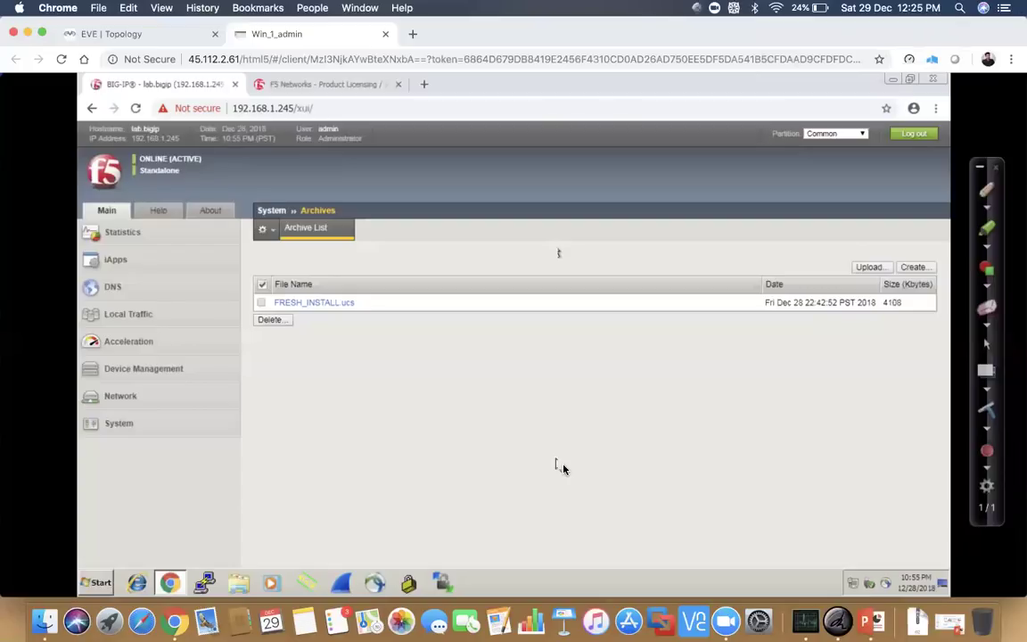
left_click(167, 37)
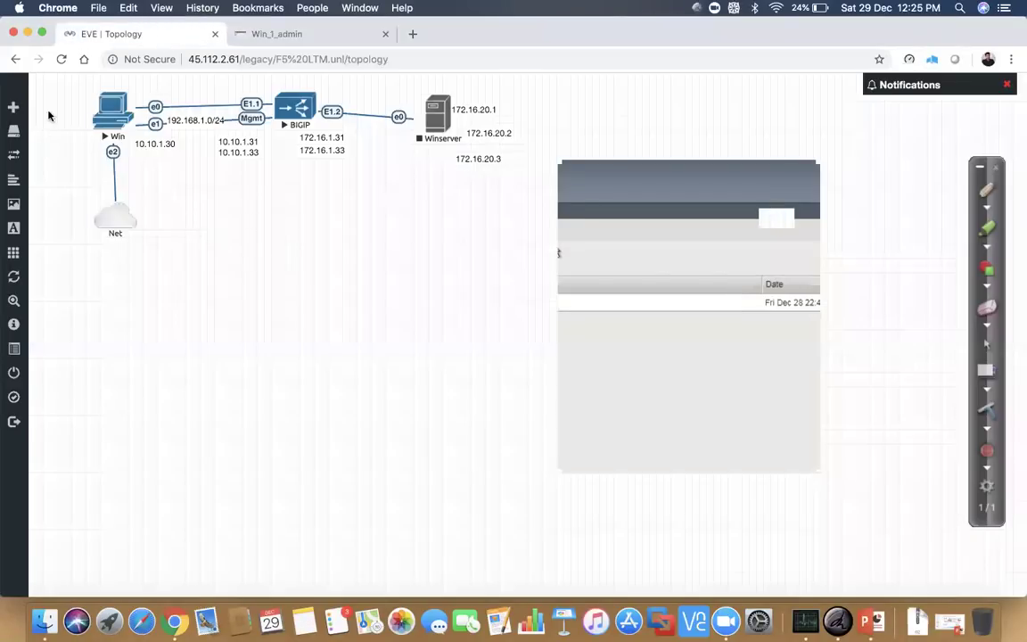
left_click_drag(51, 84, 457, 264)
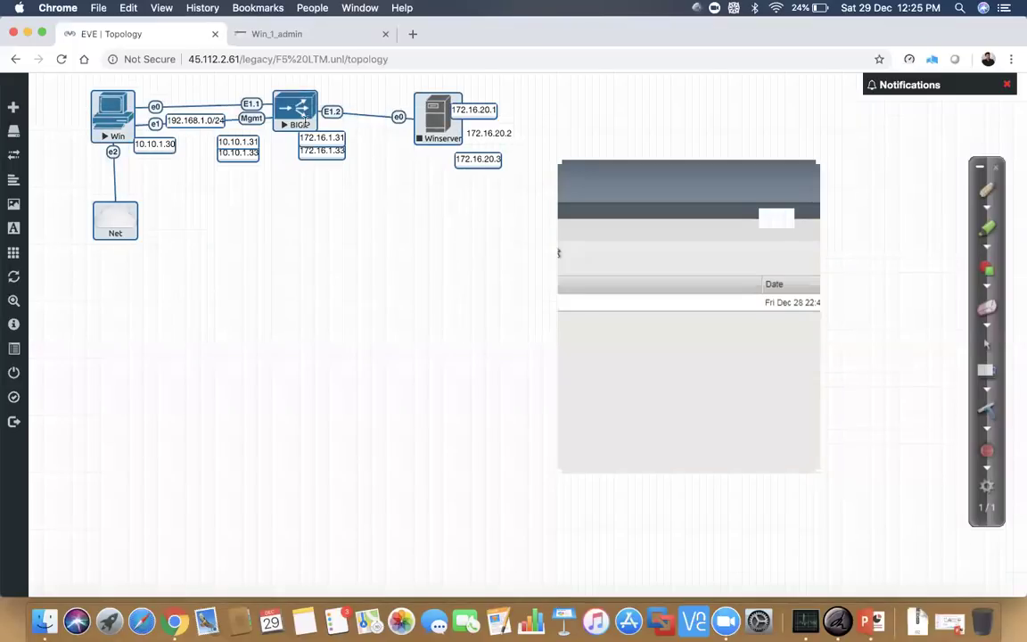
right_click(304, 120)
left_click(367, 175)
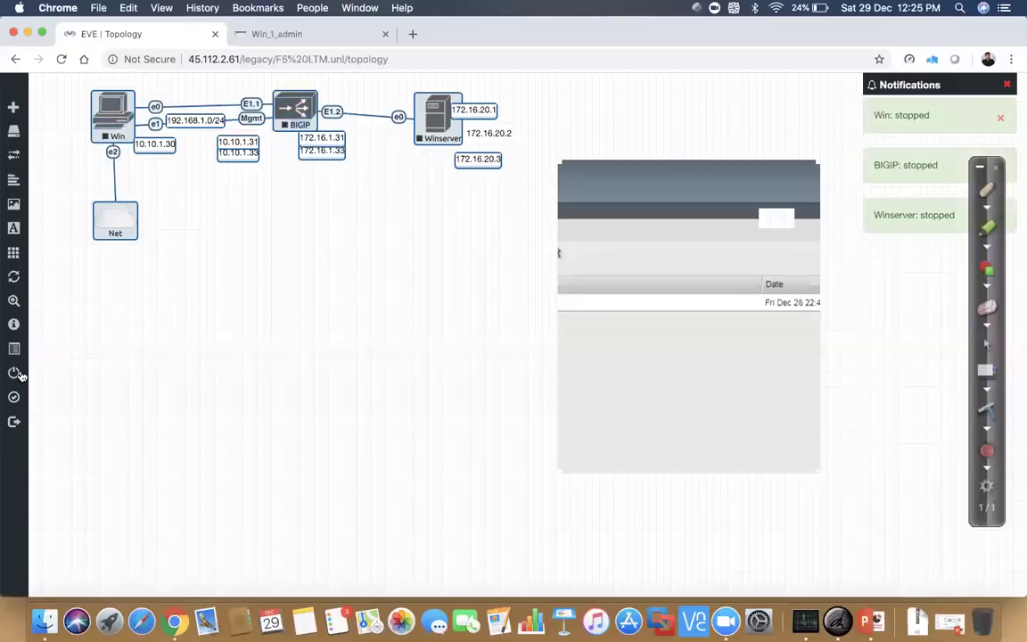
mouse_move(26, 373)
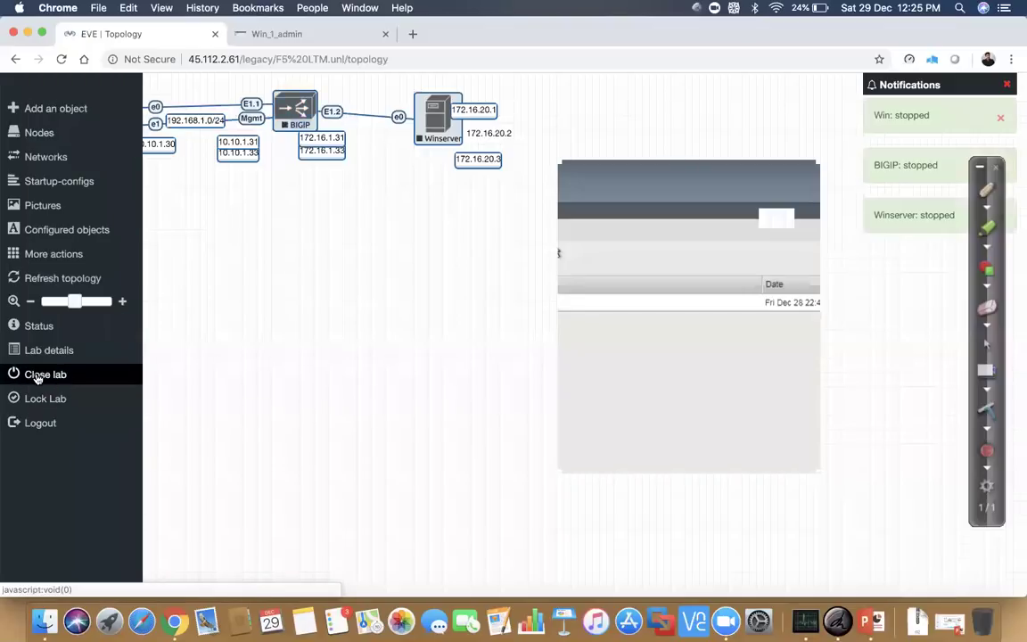
left_click(41, 375)
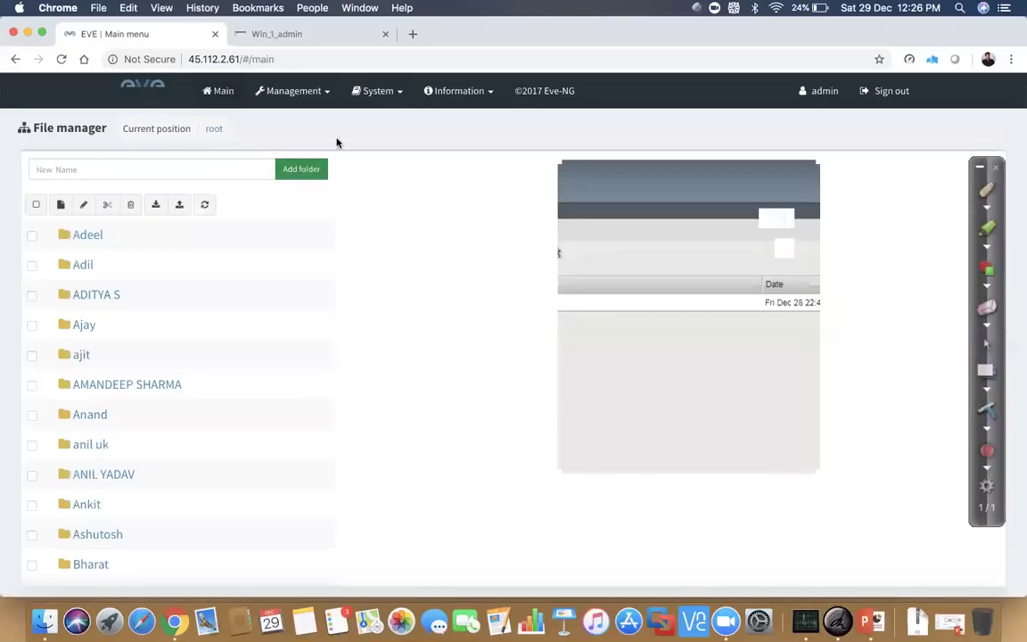
left_click(326, 98)
left_click(292, 120)
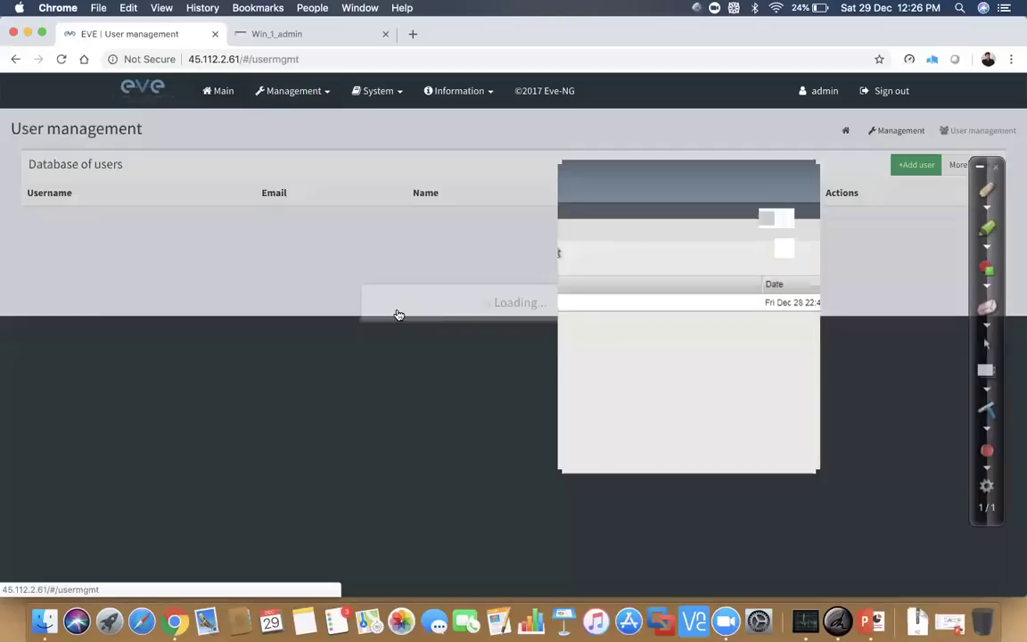
scroll(338, 382, "down", 20)
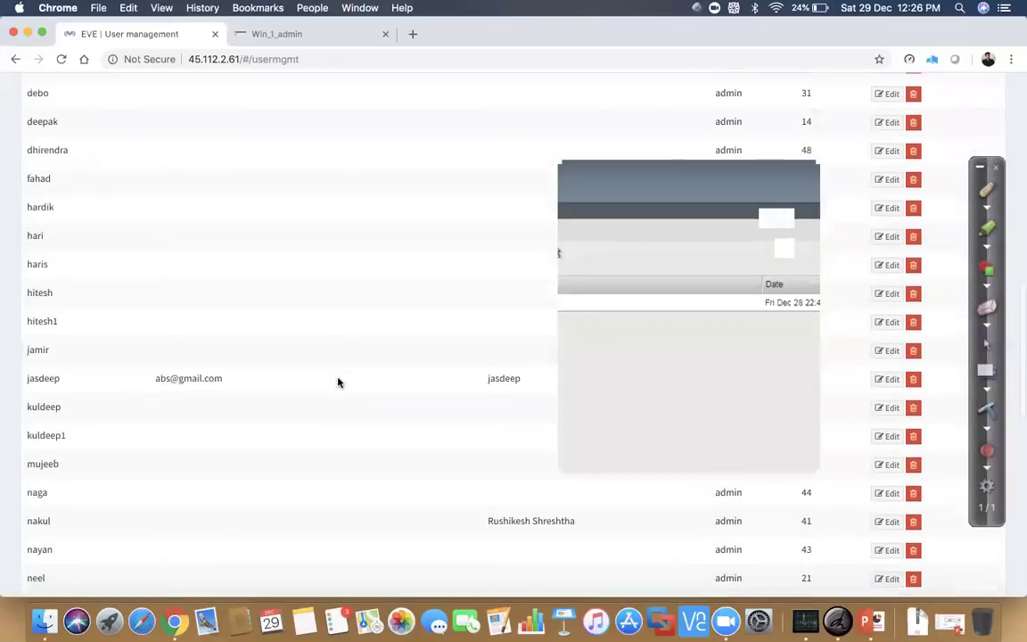
scroll(339, 383, "up", 5)
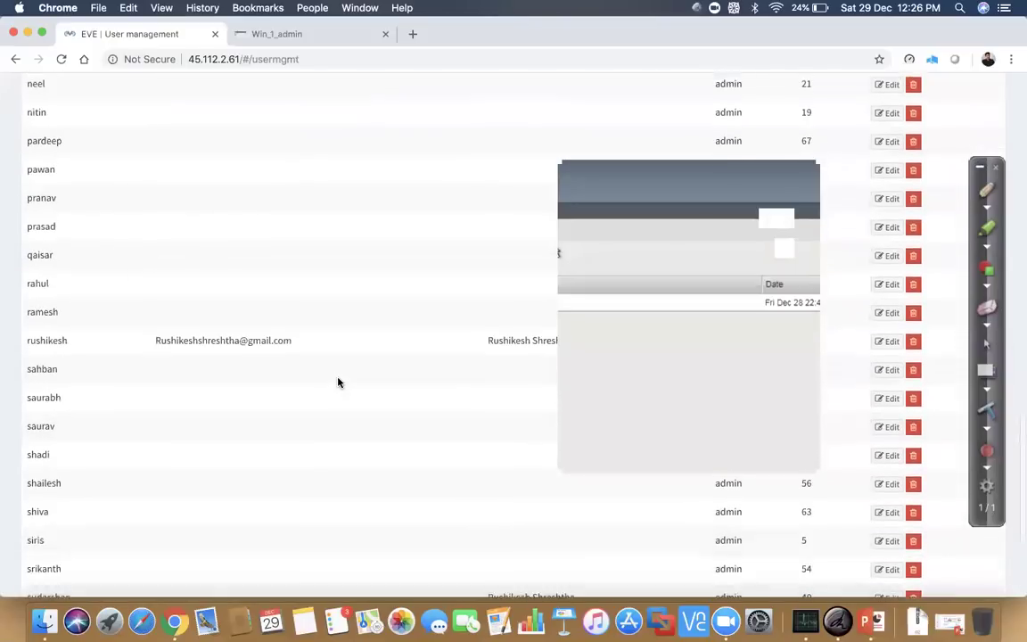
scroll(361, 300, "down", 5)
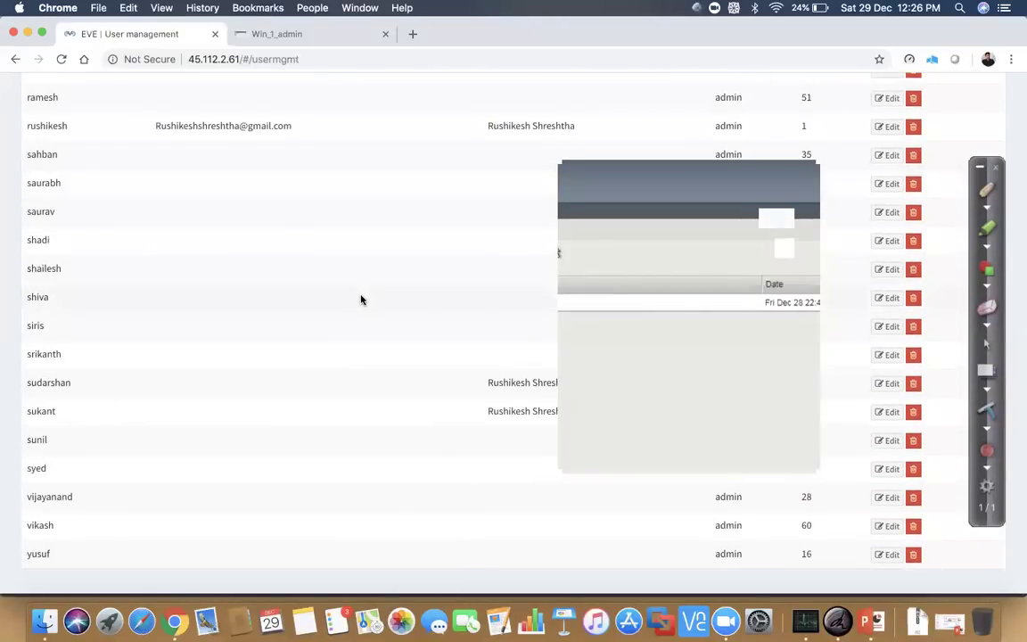
scroll(361, 300, "up", 20)
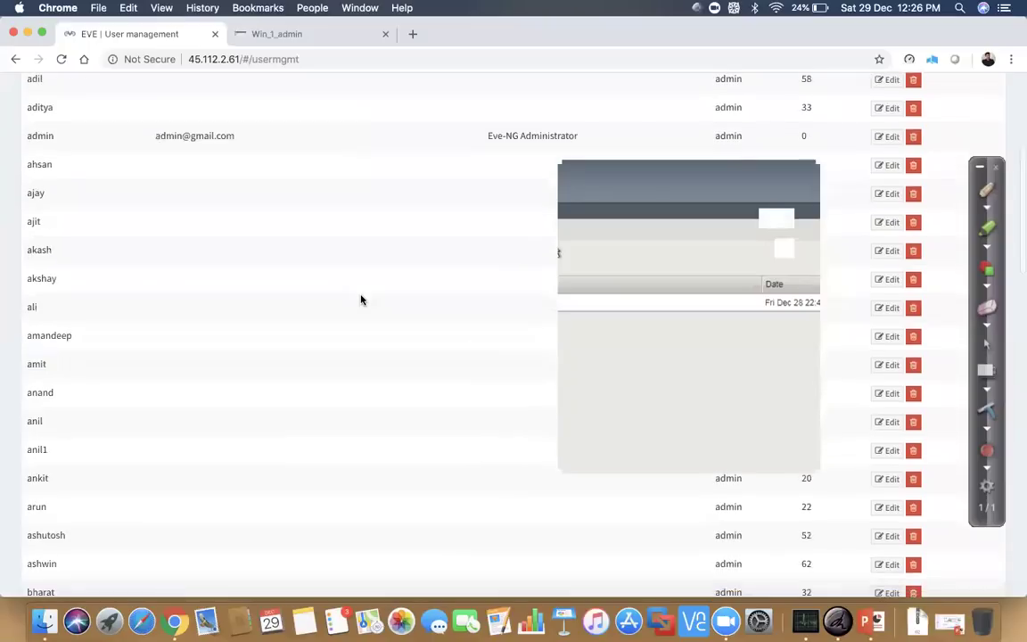
Go to Main to show the File manager's root folder list.
left_click(222, 93)
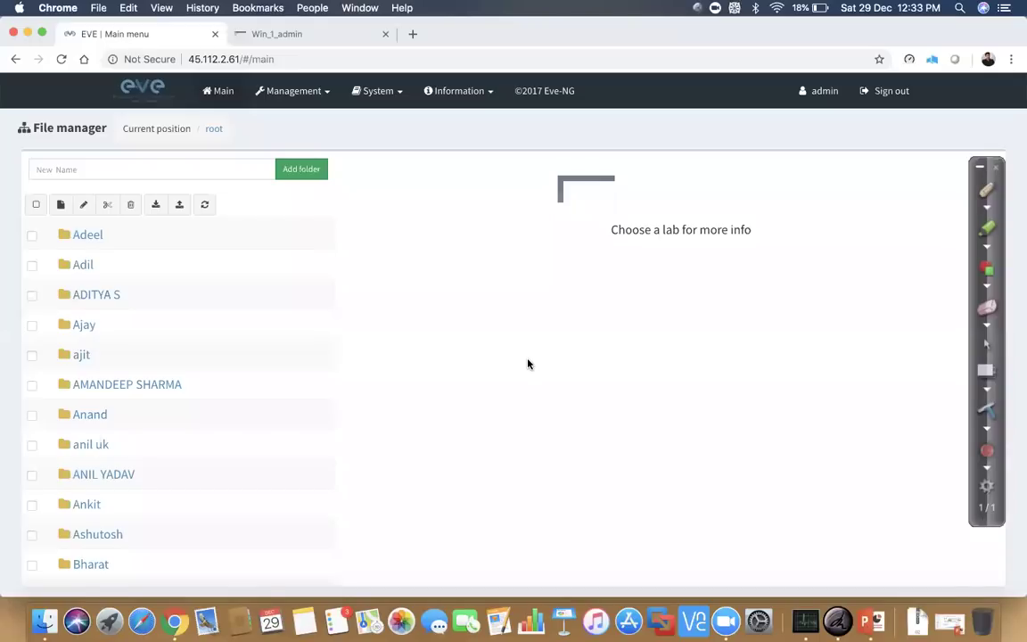
left_click_drag(528, 634, 765, 501)
left_click_drag(428, 559, 822, 360)
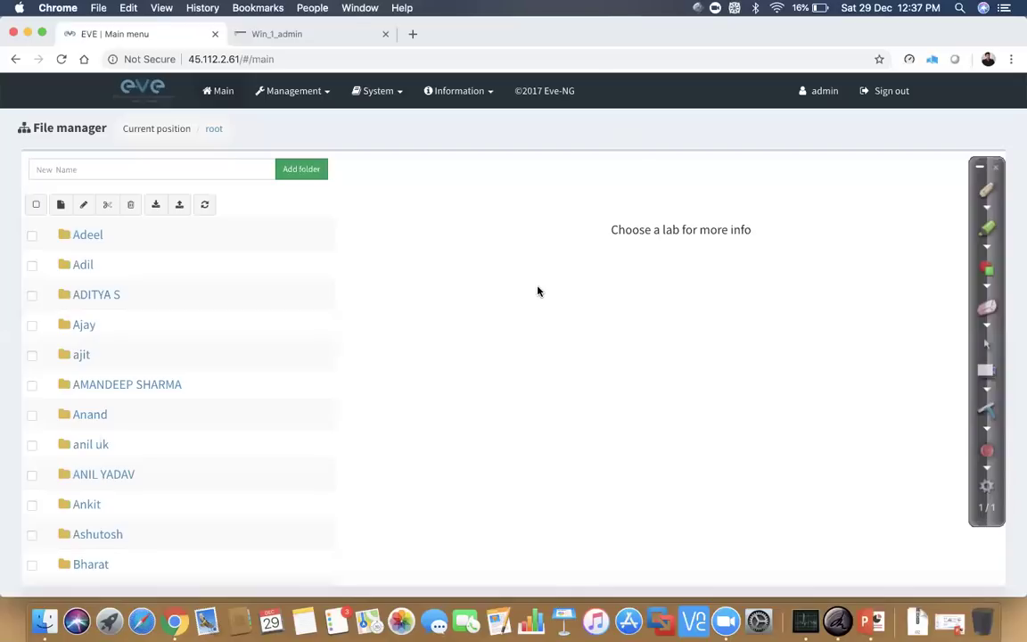
left_click_drag(409, 554, 502, 584)
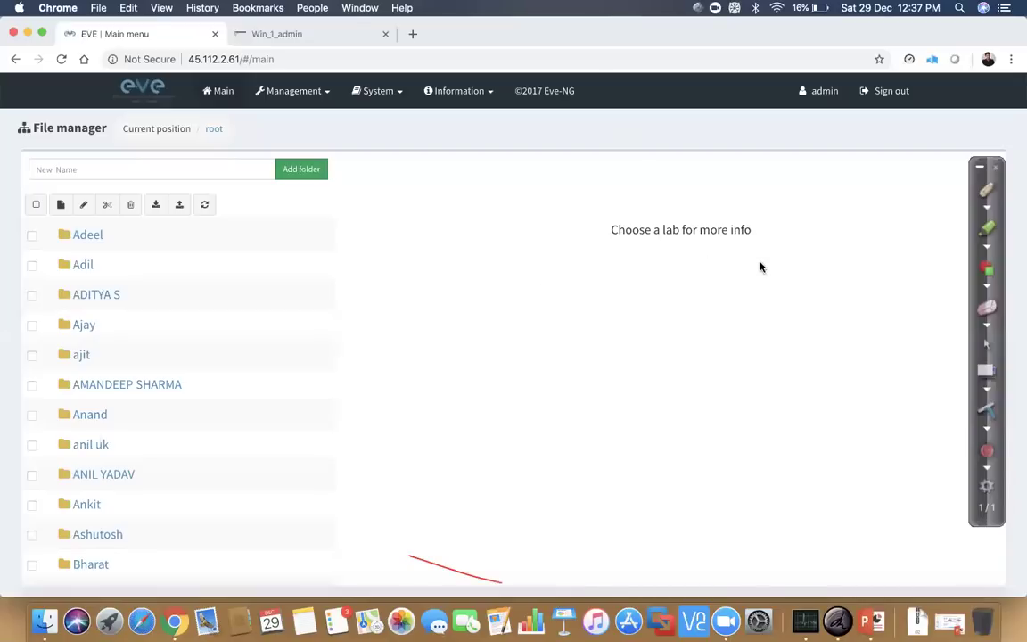